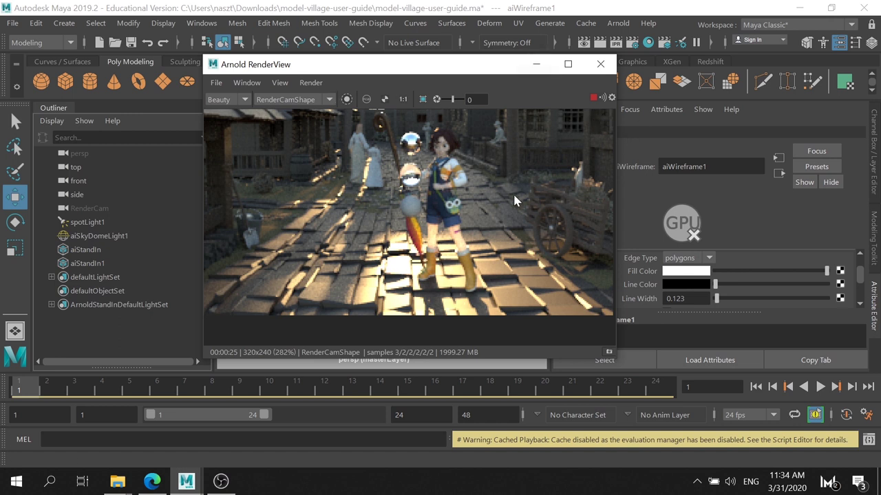
# - Reframe and pan the village render image in the viewer
pyautogui.scroll(-2, 515, 200)
pyautogui.scroll(2, 515, 200)
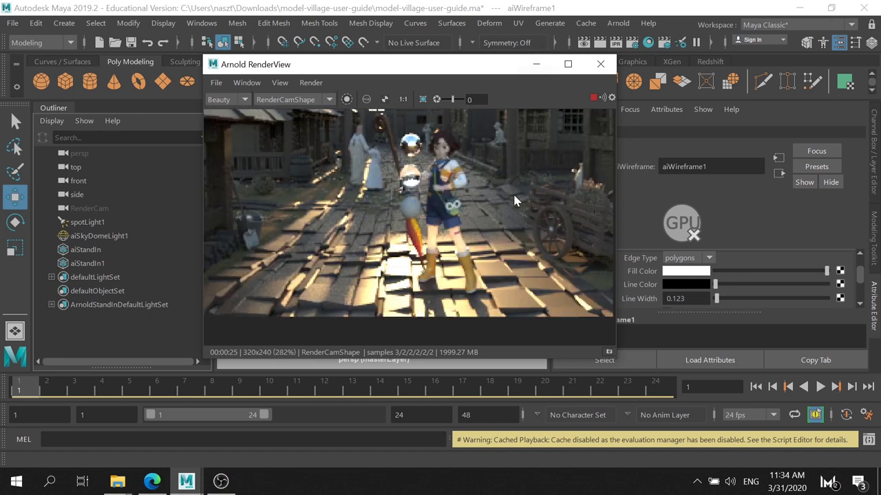
pyautogui.moveTo(514, 200); pyautogui.dragTo(503, 235, button='middle')
pyautogui.scroll(-1, 503, 235)
pyautogui.scroll(1, 503, 235)
pyautogui.scroll(-1, 503, 236)
pyautogui.scroll(1, 503, 236)
pyautogui.scroll(-1, 503, 236)
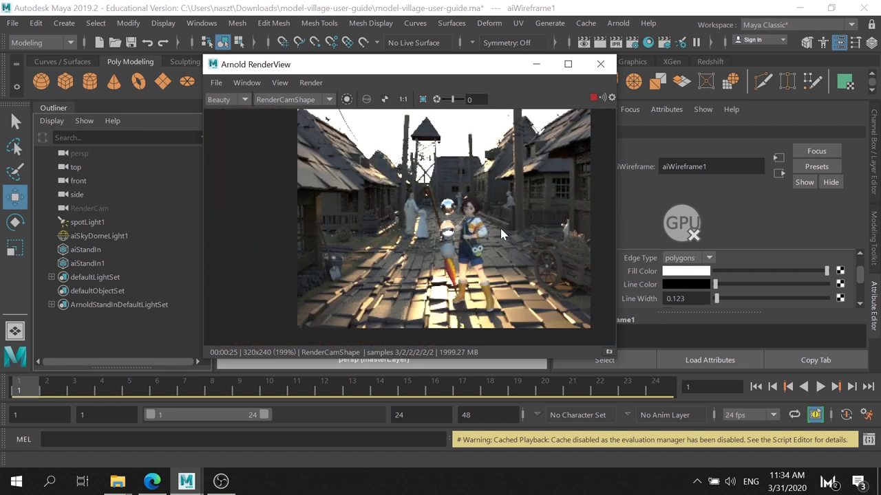
pyautogui.moveTo(497, 226); pyautogui.dragTo(466, 227, button='middle')
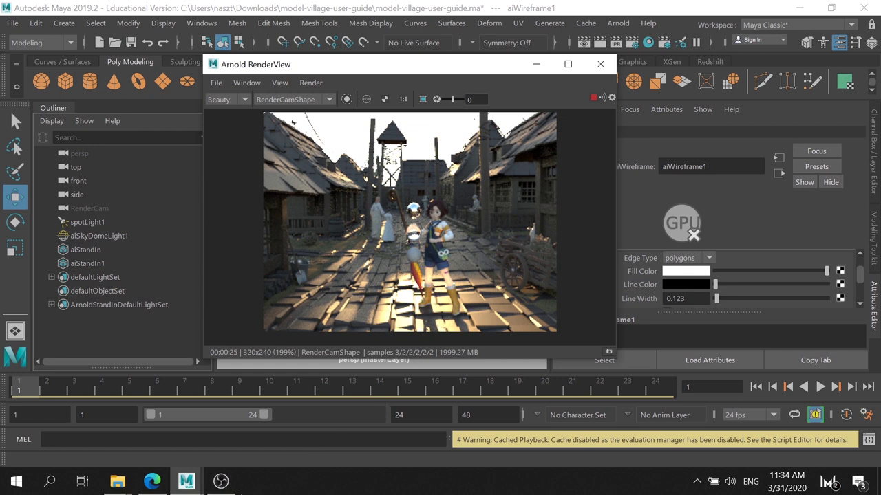
# - Scroll the Arnold Learning Scenes page in Edge past Model Village and Sophie, dismissing a popup
pyautogui.click(151, 481)
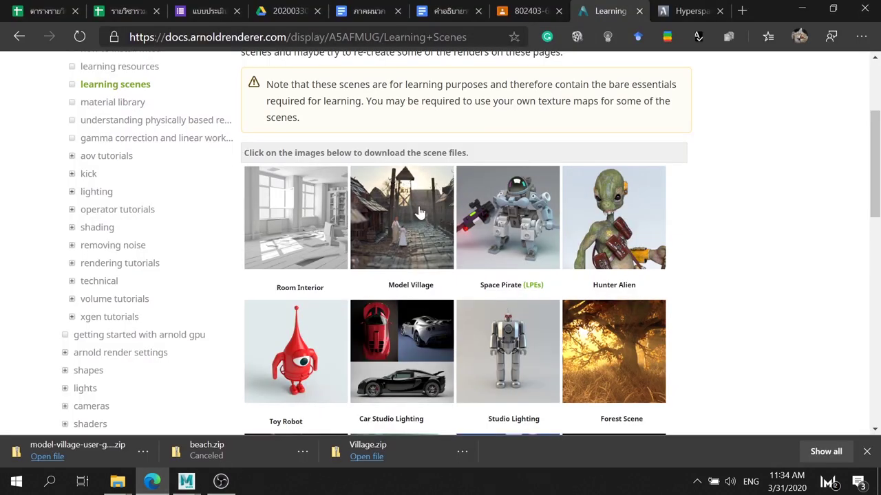
pyautogui.scroll(3, 247, 199)
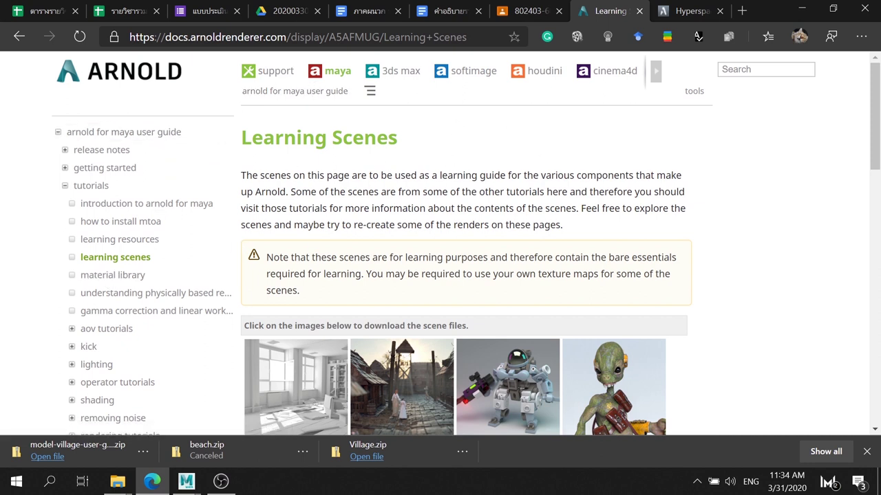
pyautogui.scroll(-3, 476, 216)
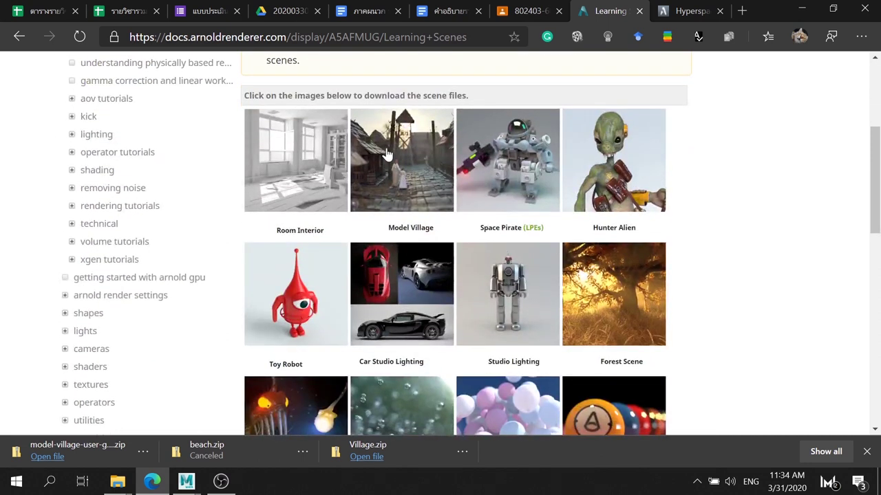
pyautogui.scroll(-5, 452, 207)
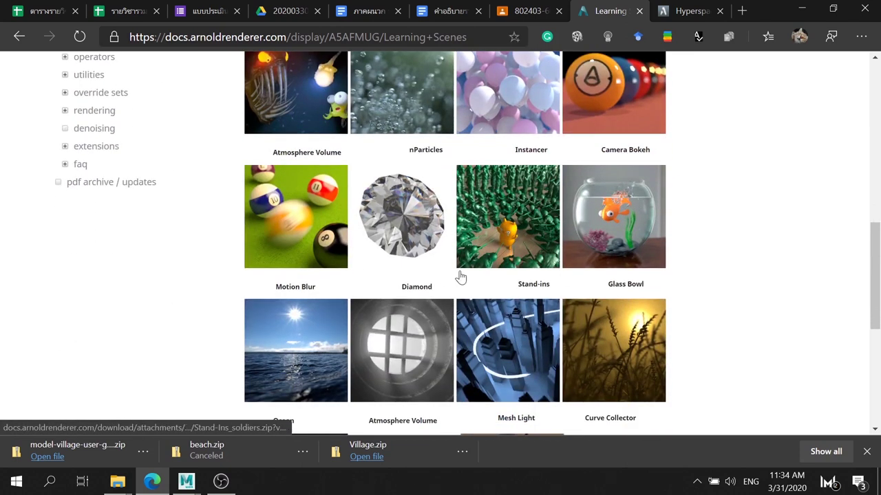
pyautogui.scroll(-3, 459, 275)
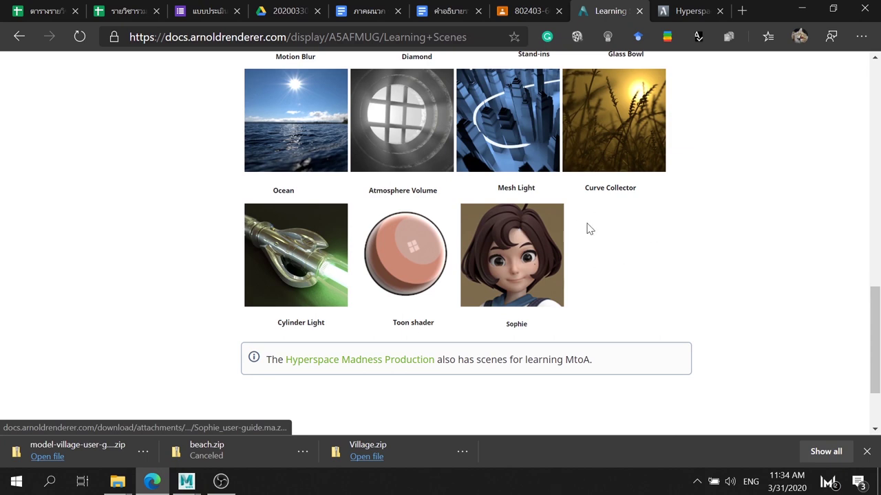
pyautogui.scroll(7, 533, 231)
pyautogui.scroll(5, 537, 211)
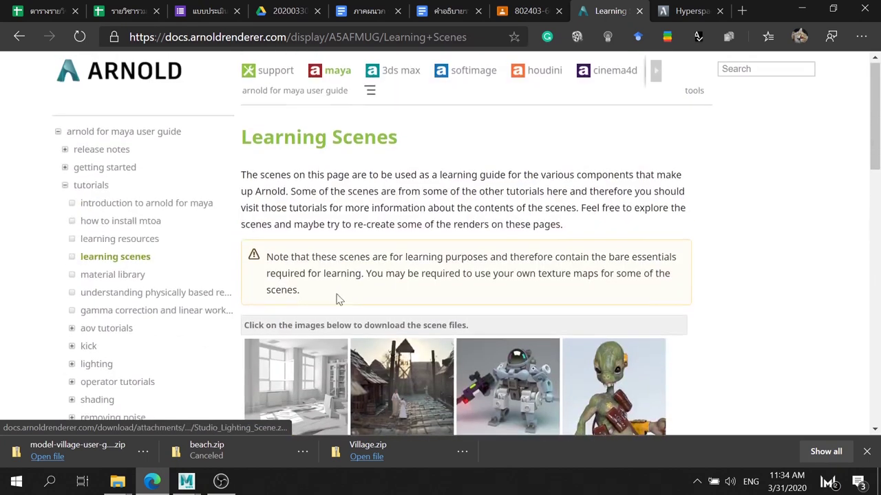
pyautogui.scroll(-3, 337, 299)
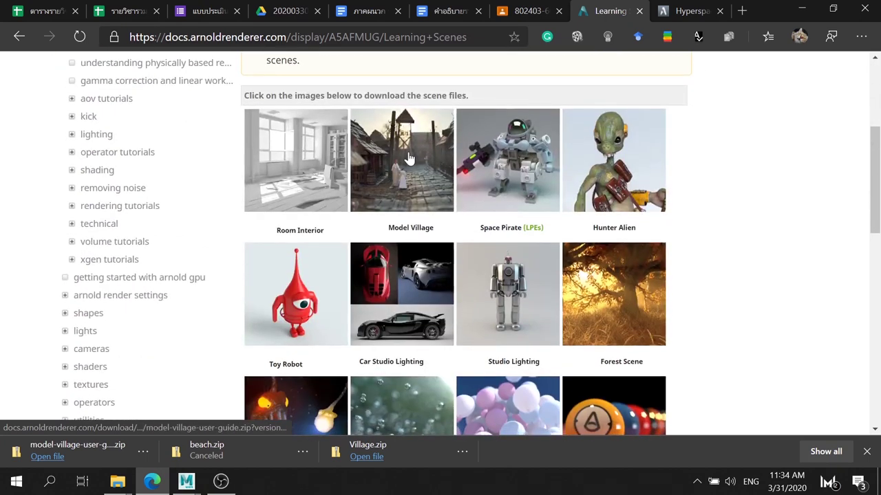
pyautogui.click(233, 489)
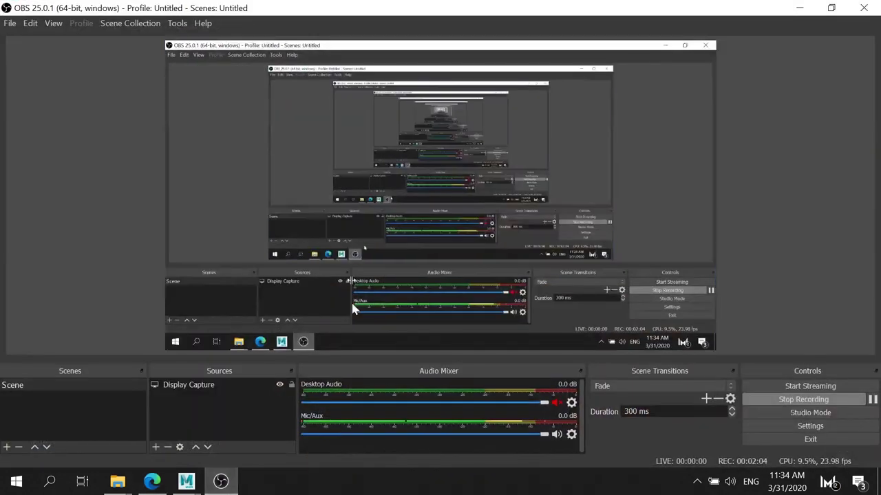
pyautogui.click(234, 490)
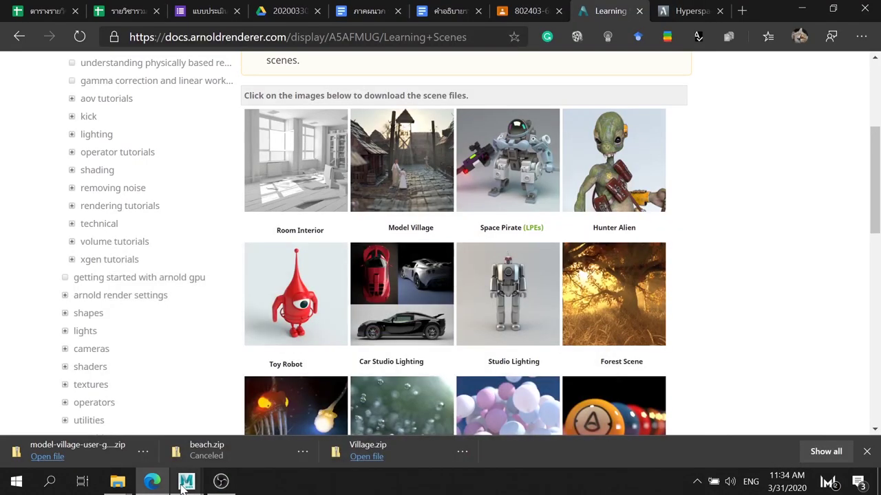
# - Back in Maya, scroll the Available AOVs list in Render Settings, then minimize that window
pyautogui.moveTo(186, 481)
pyautogui.click(259, 430)
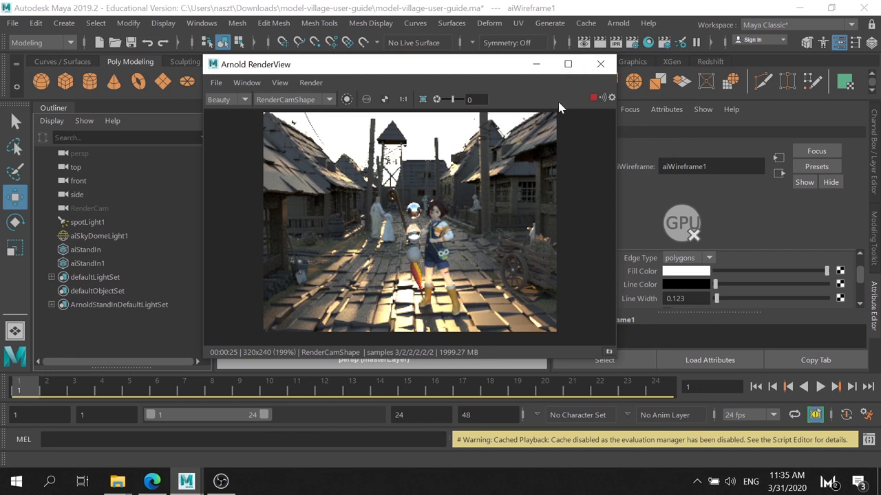
pyautogui.click(641, 44)
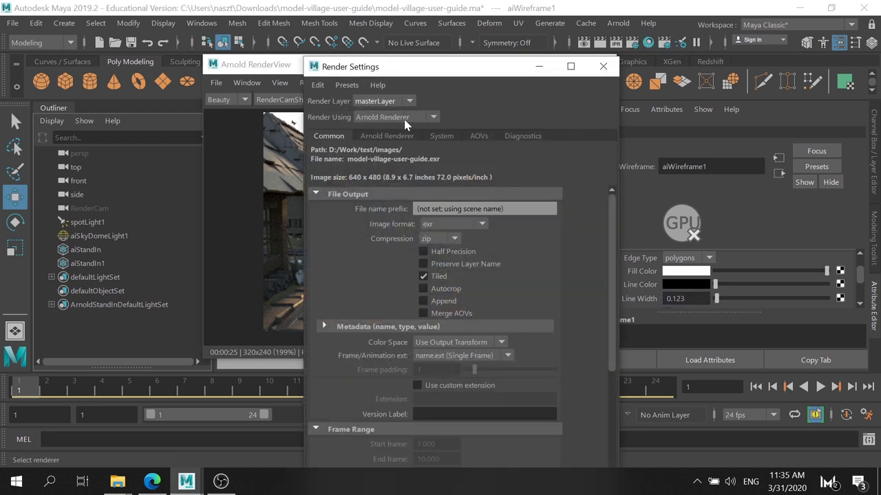
pyautogui.click(479, 135)
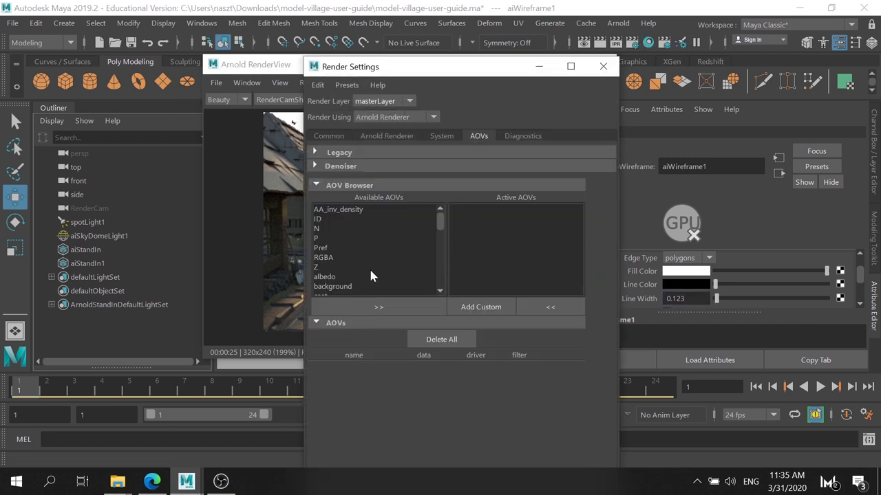
pyautogui.scroll(-5, 385, 248)
pyautogui.scroll(-5, 388, 247)
pyautogui.scroll(-5, 388, 248)
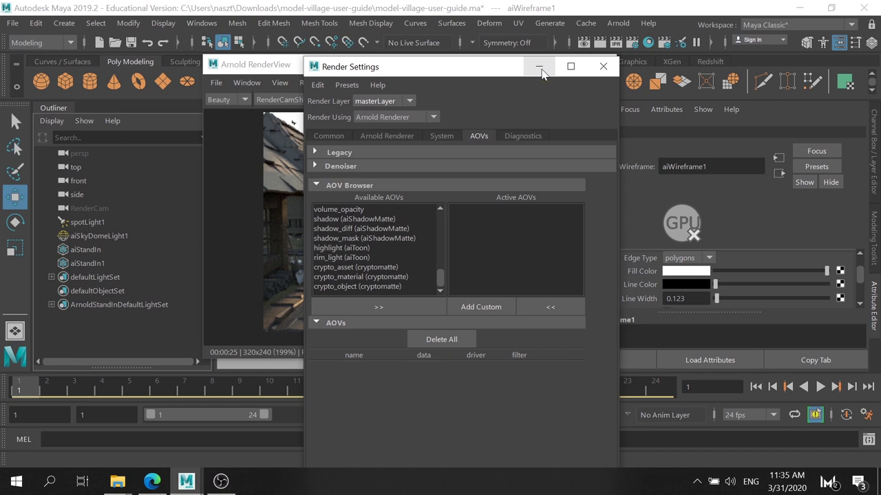
pyautogui.click(539, 66)
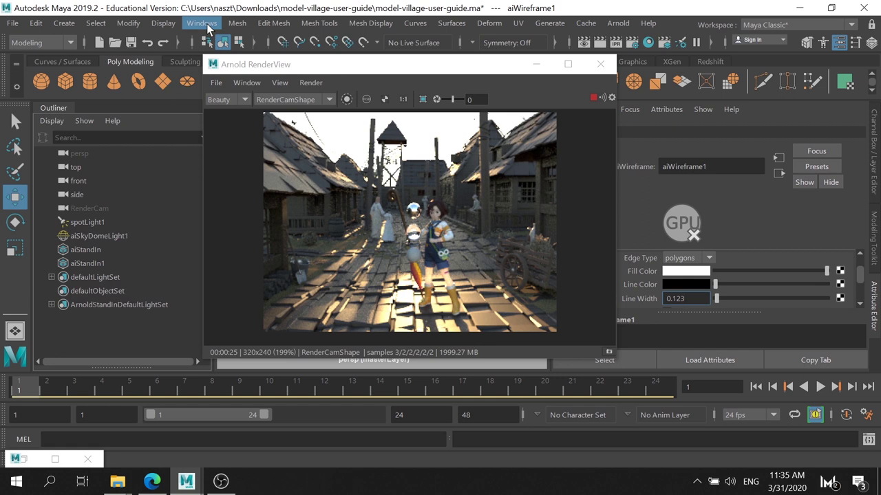
# - Open Maya's Windows menu listing the editor and workspace windows
pyautogui.click(207, 25)
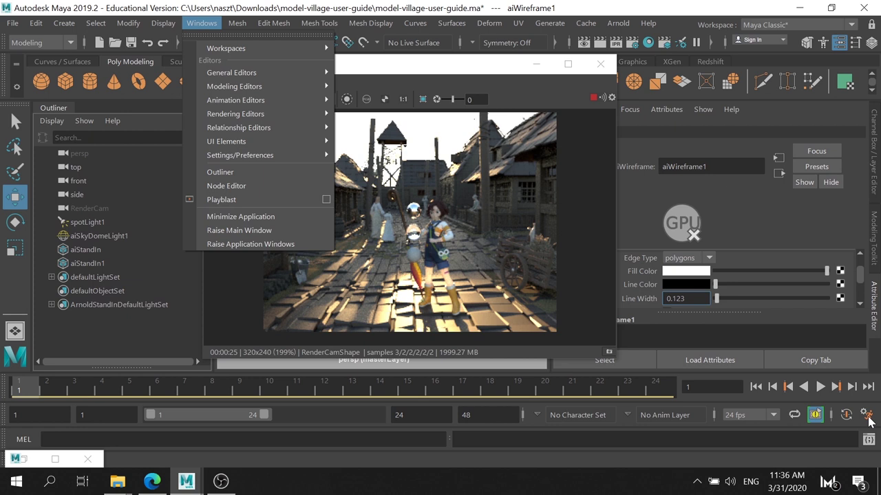
# - In the Rendering preferences, confirm Preferred Render Setup System is Render Setup, then cancel
pyautogui.click(868, 417)
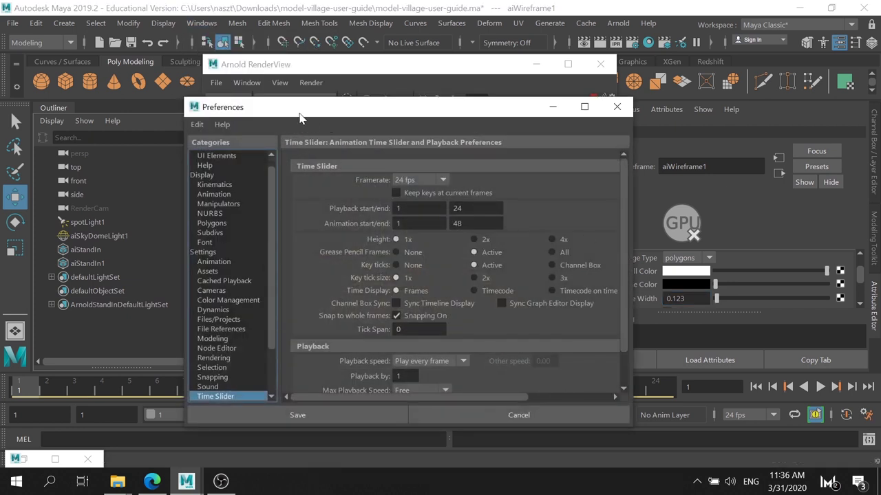
pyautogui.moveTo(285, 109); pyautogui.dragTo(364, 49)
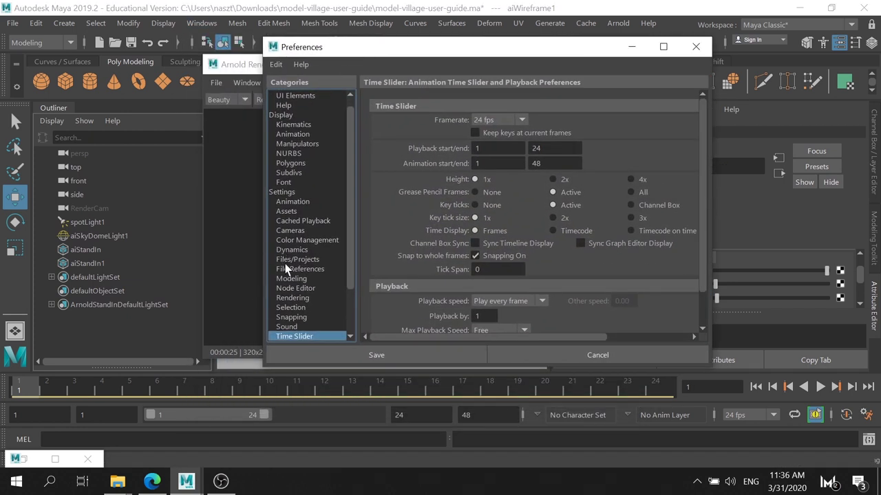
pyautogui.click(306, 300)
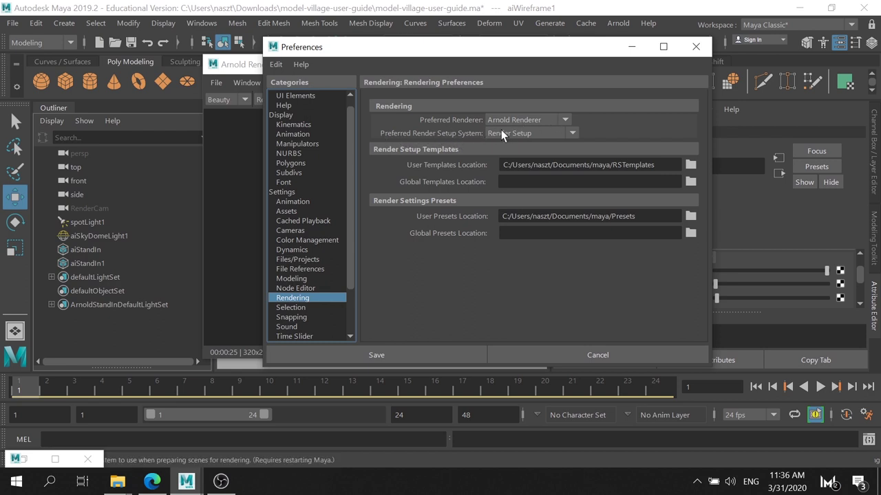
pyautogui.click(531, 134)
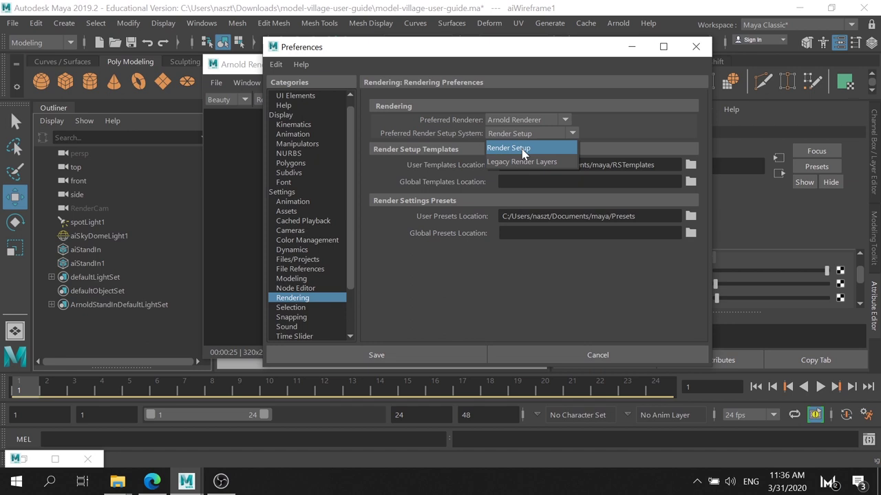
pyautogui.click(611, 352)
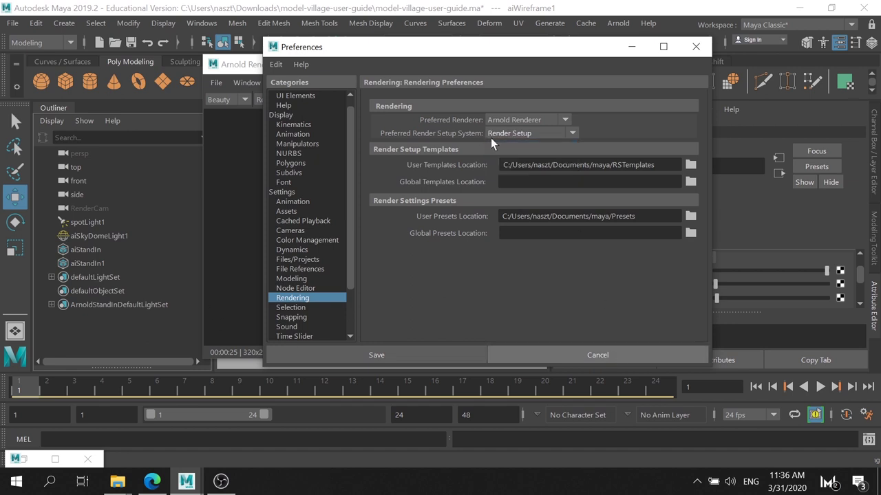
pyautogui.click(572, 350)
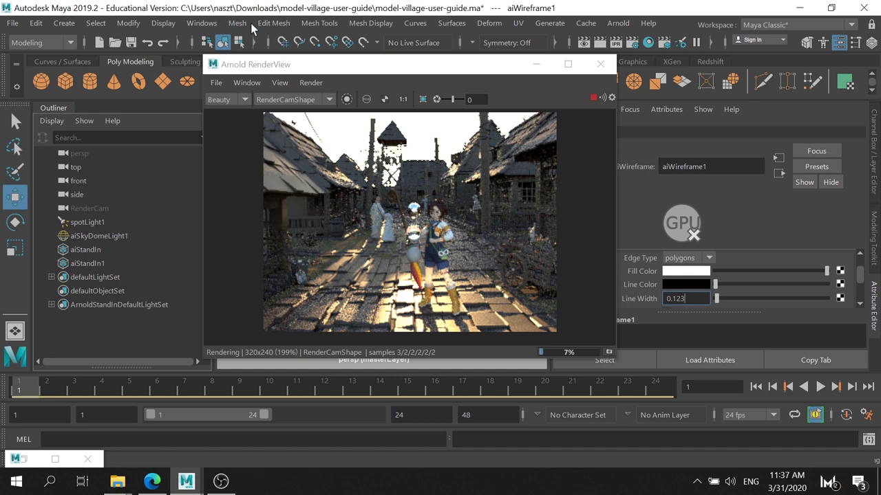
# - Open the Render Setup editor from Windows > Rendering Editors > Render Setup
pyautogui.click(202, 23)
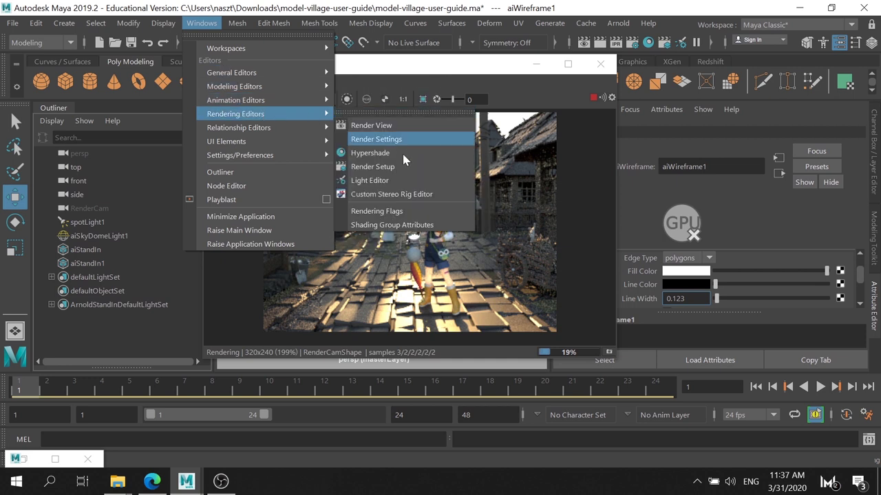
pyautogui.moveTo(236, 114)
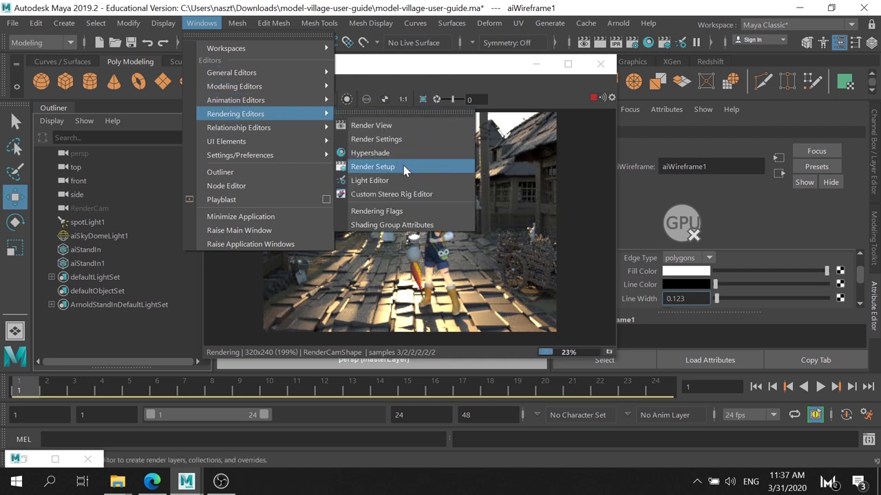
pyautogui.click(595, 105)
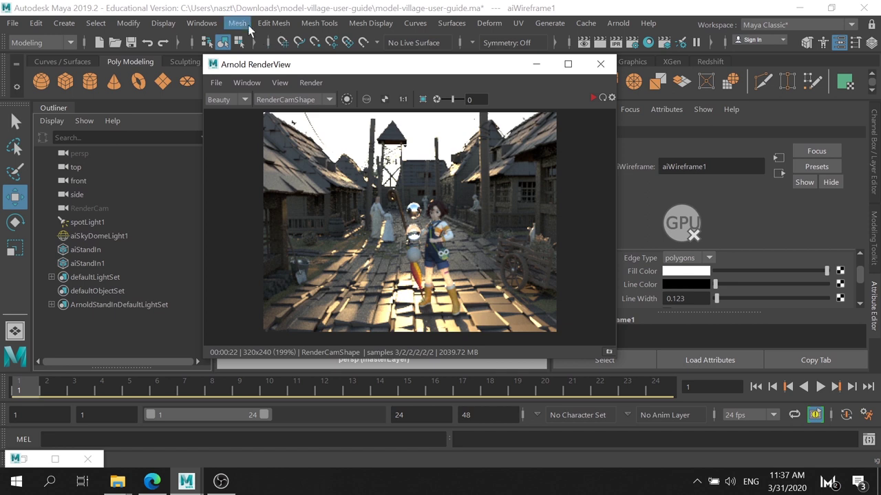
pyautogui.click(216, 25)
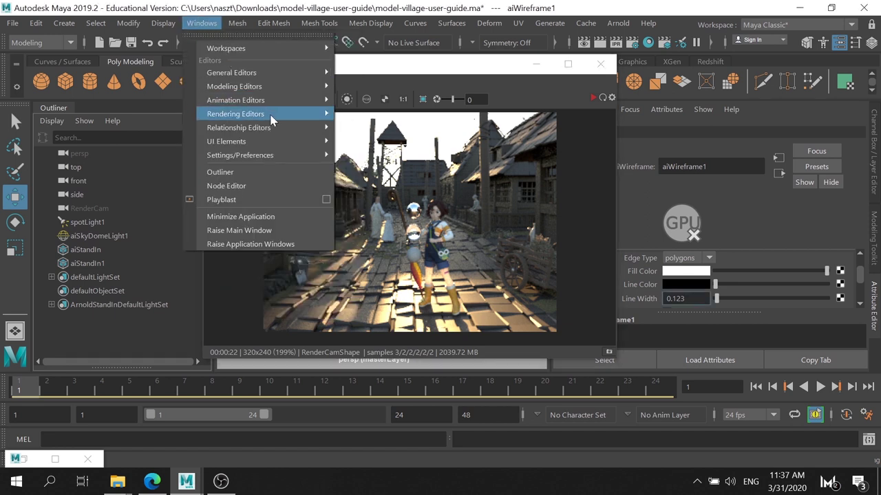
pyautogui.moveTo(236, 114)
pyautogui.click(380, 168)
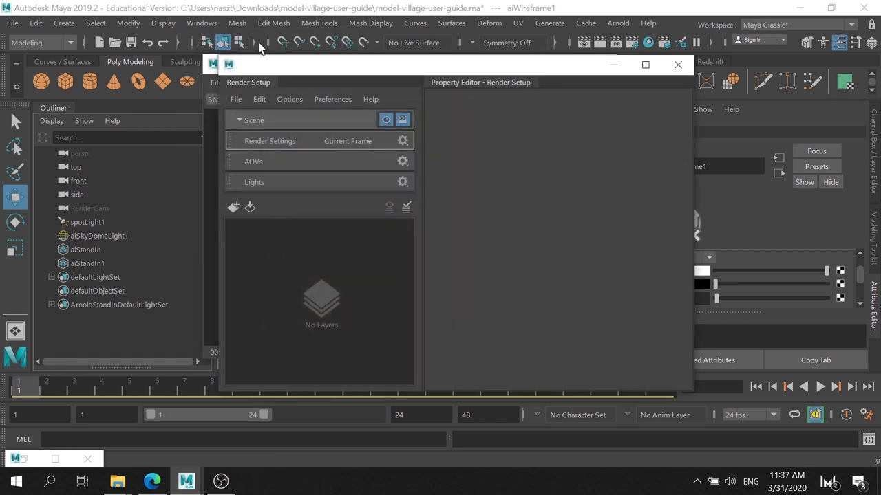
# - Collapse the Outliner, dock Render Setup on the left, and move Arnold RenderView upper right
pyautogui.moveTo(364, 73)
pyautogui.mouseDown()
pyautogui.moveTo(301, 75)
pyautogui.moveTo(482, 74)
pyautogui.mouseUp()
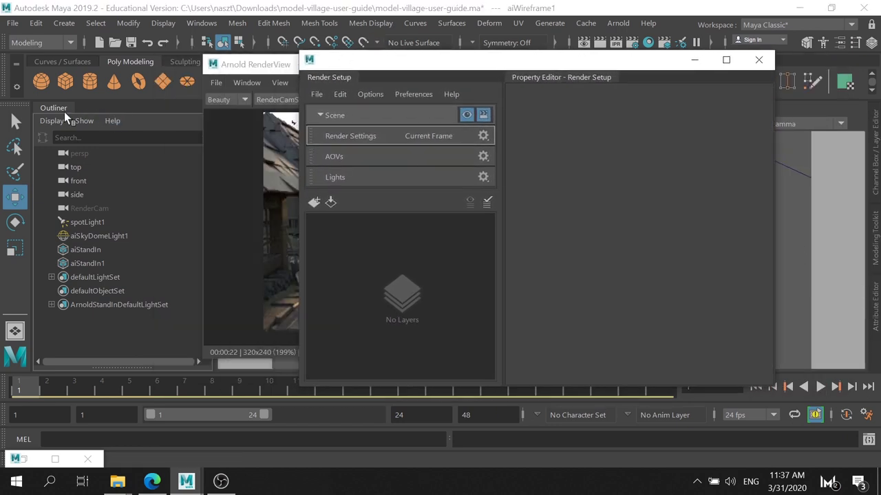
pyautogui.click(53, 108)
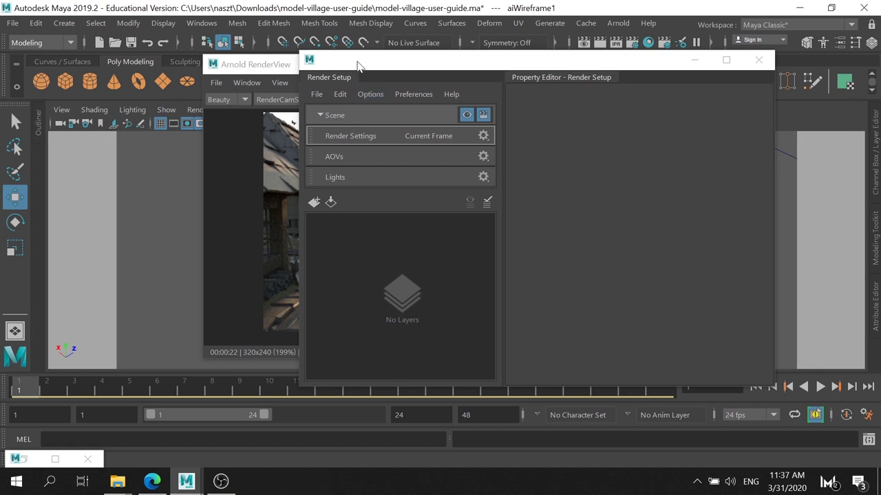
pyautogui.moveTo(365, 66)
pyautogui.mouseDown()
pyautogui.moveTo(93, 158)
pyautogui.moveTo(268, 122)
pyautogui.moveTo(96, 148)
pyautogui.moveTo(27, 172)
pyautogui.mouseUp()
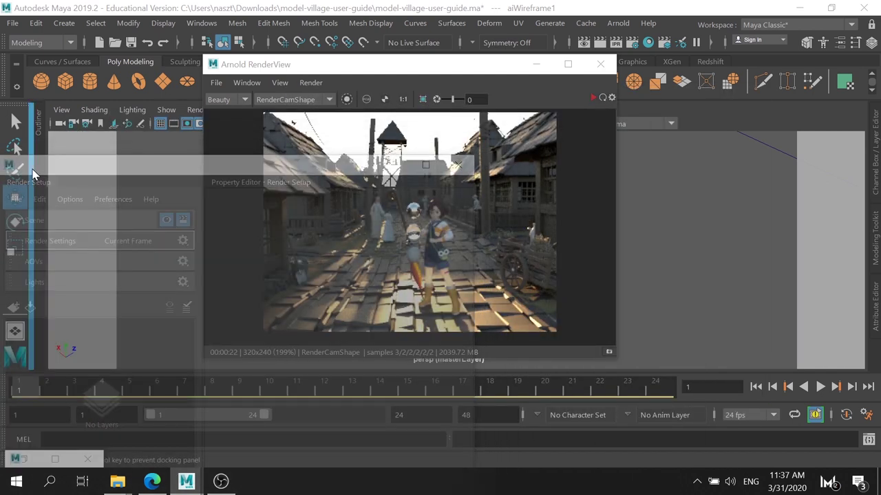
pyautogui.moveTo(28, 172); pyautogui.dragTo(33, 172)
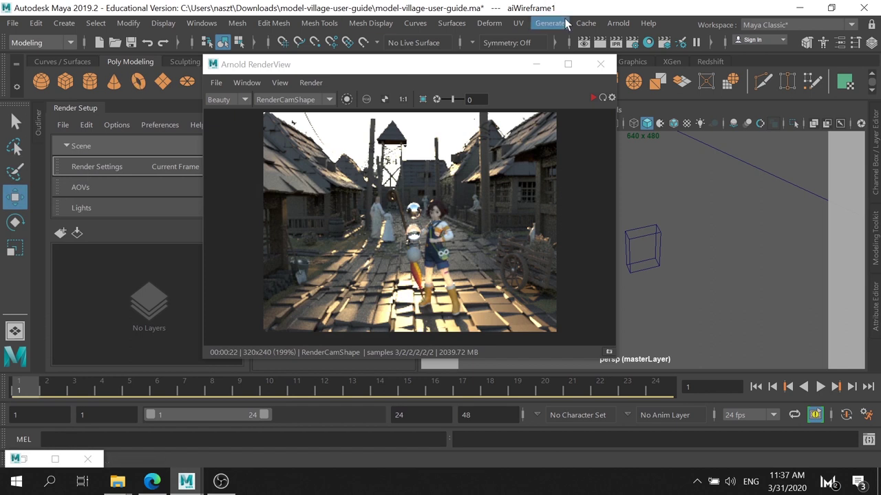
pyautogui.moveTo(428, 64); pyautogui.dragTo(642, 59)
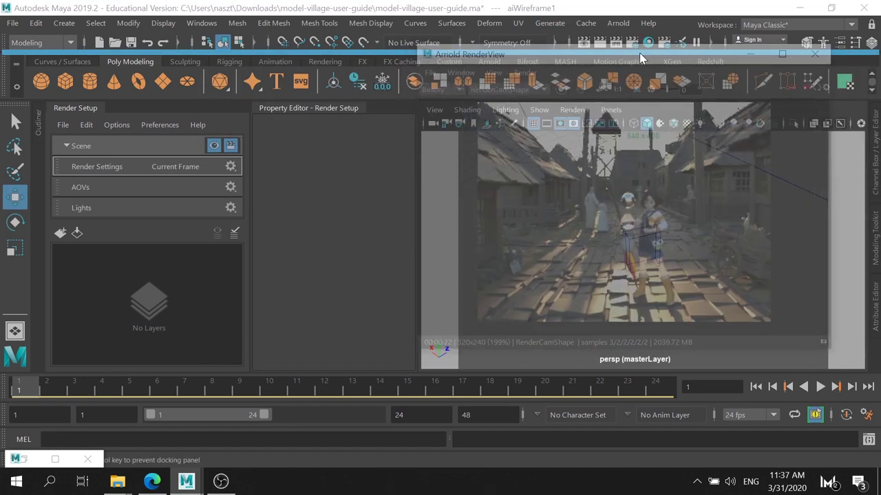
pyautogui.moveTo(642, 59); pyautogui.dragTo(653, 76)
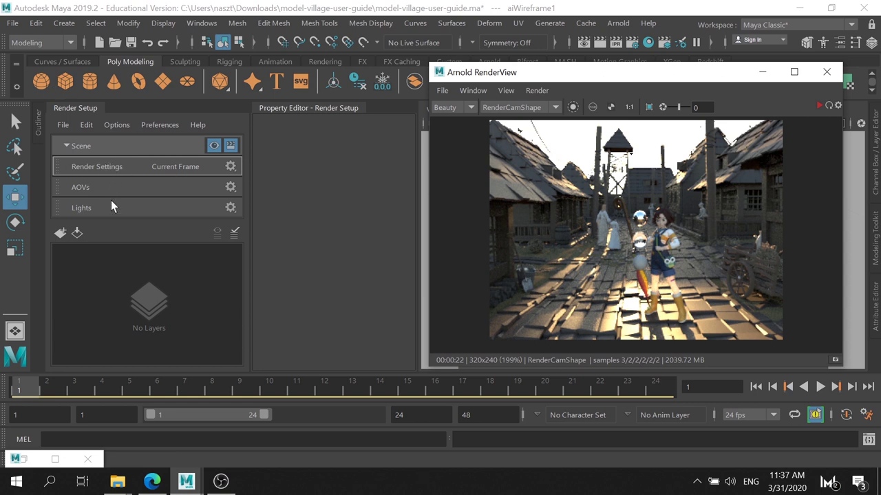
# - Open Render Settings from Render Setup and review its Common, Arnold Renderer and AOVs tabs
pyautogui.doubleClick(124, 166)
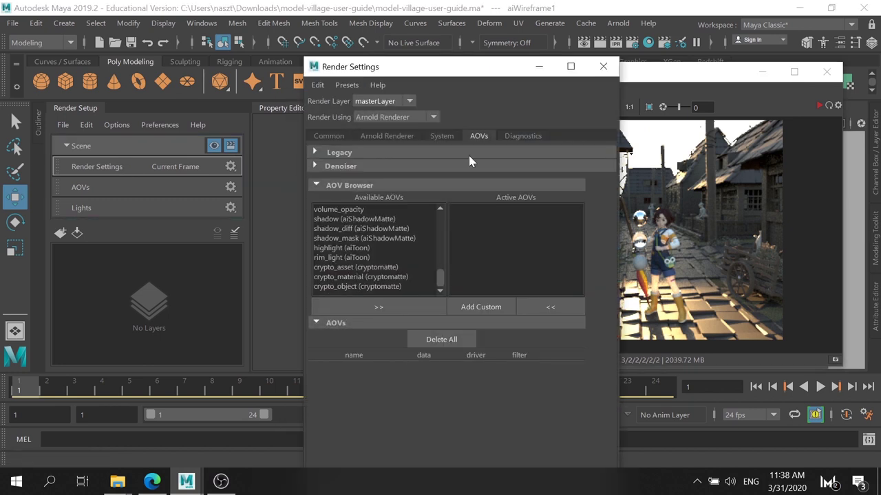
pyautogui.click(322, 137)
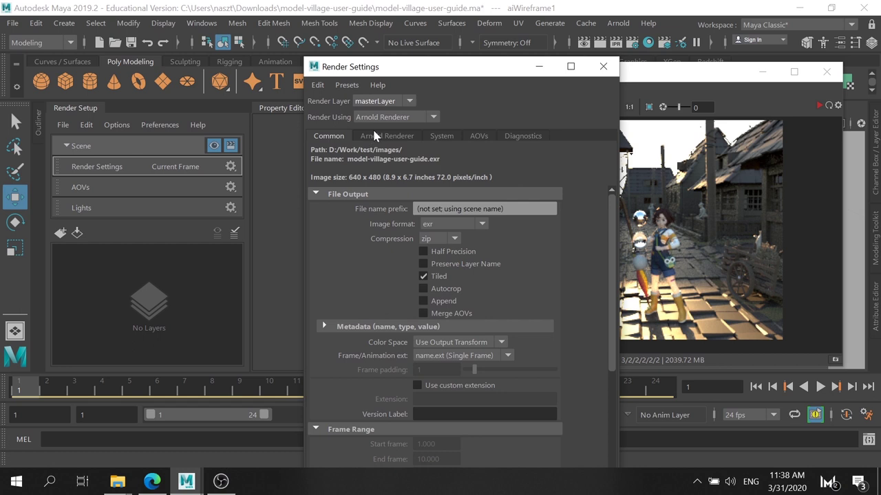
pyautogui.click(375, 135)
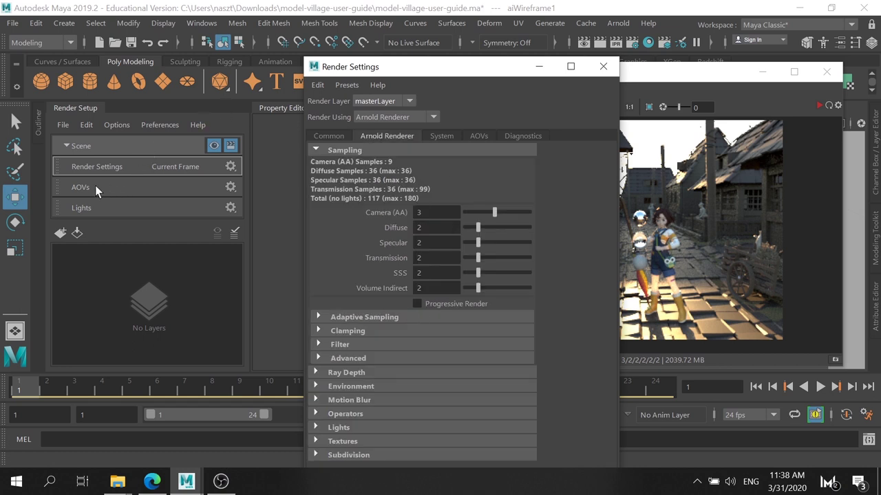
pyautogui.doubleClick(95, 186)
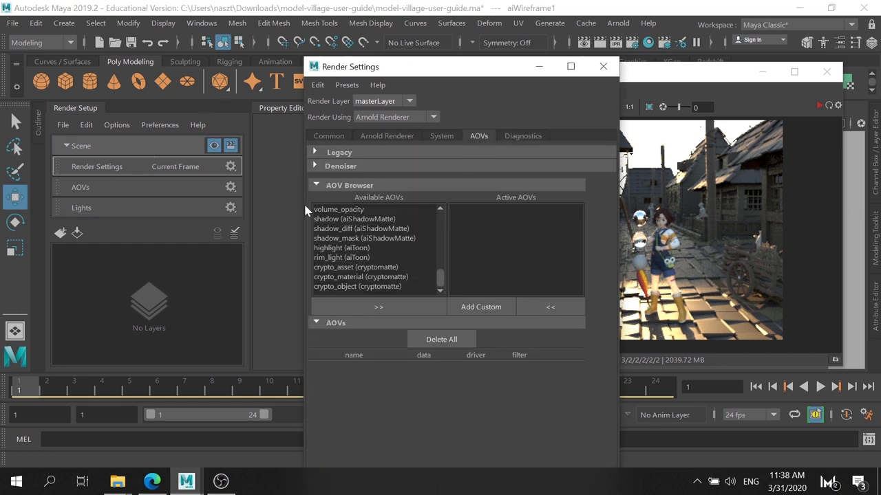
# - Open the Light Editor from Lights, resize and reposition it, then minimize it
pyautogui.doubleClick(110, 205)
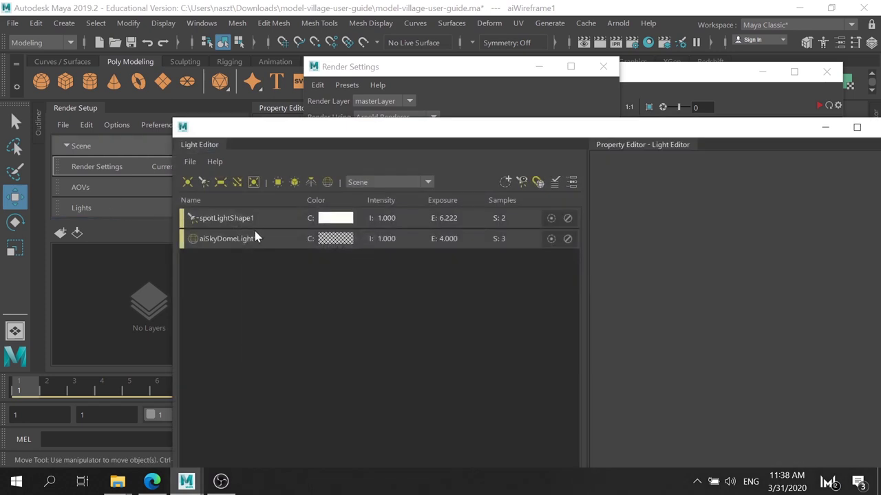
pyautogui.moveTo(171, 115); pyautogui.dragTo(297, 216)
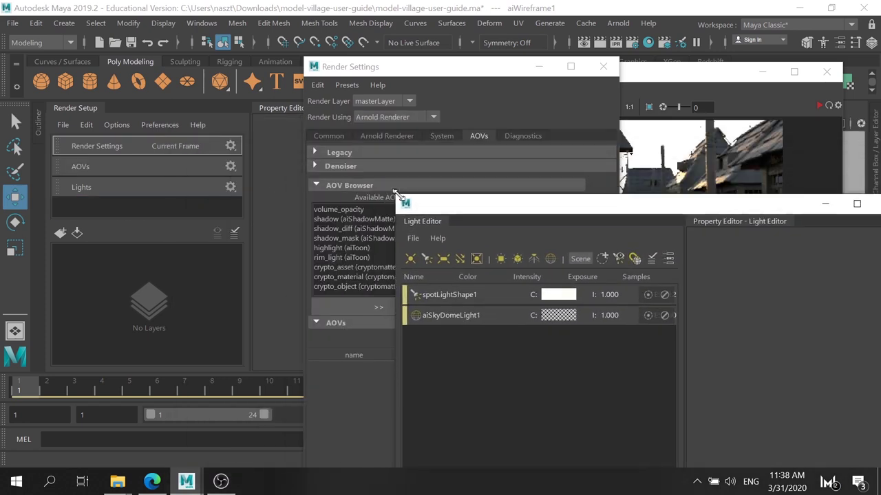
pyautogui.moveTo(578, 230); pyautogui.dragTo(461, 111)
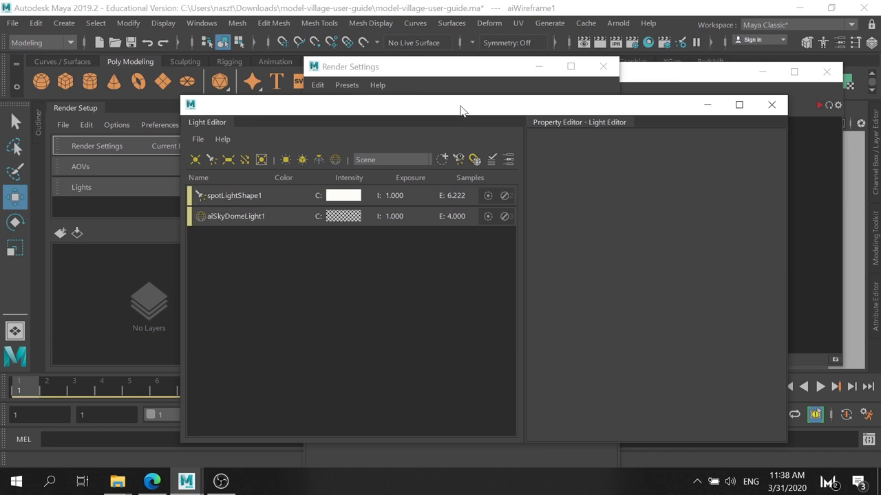
pyautogui.click(664, 80)
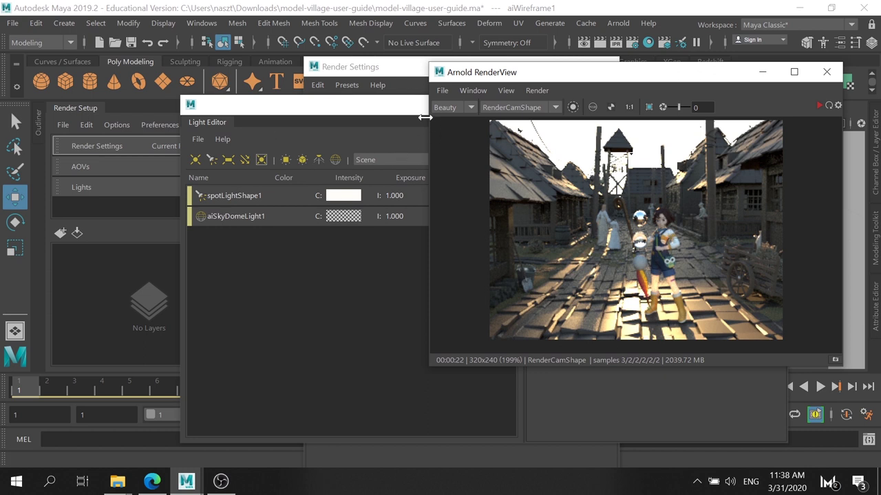
pyautogui.click(406, 108)
pyautogui.click(708, 105)
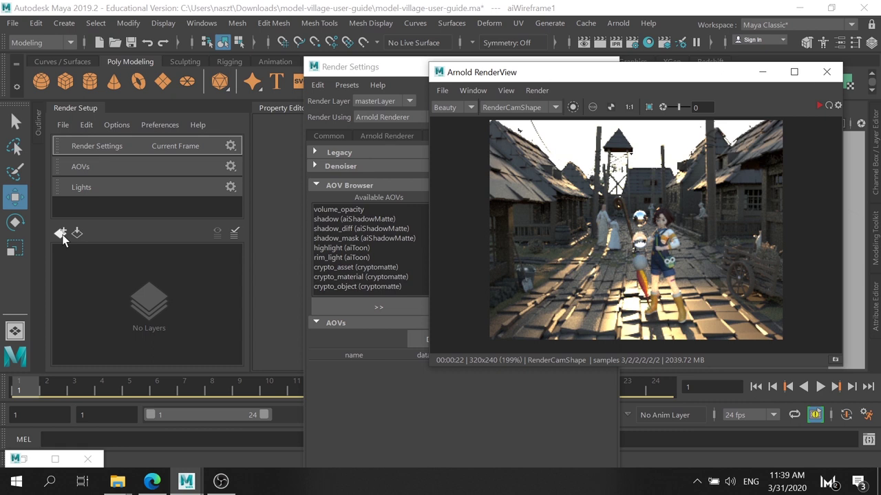
# - Add render layer renderSetupLayer1 and bring its Render Settings forward
pyautogui.click(62, 234)
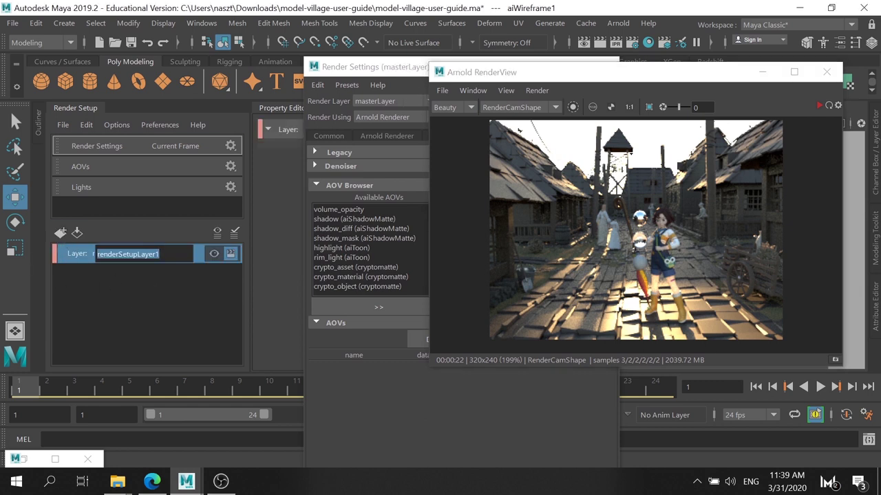
pyautogui.click(416, 69)
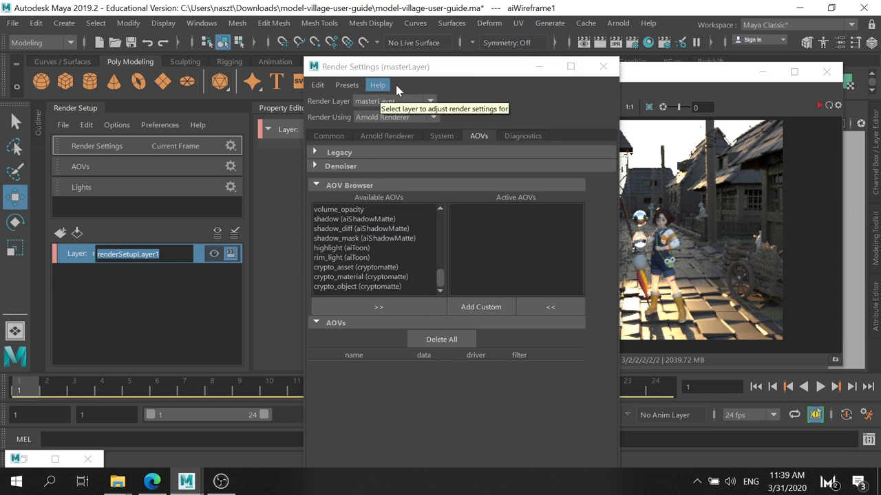
pyautogui.click(337, 136)
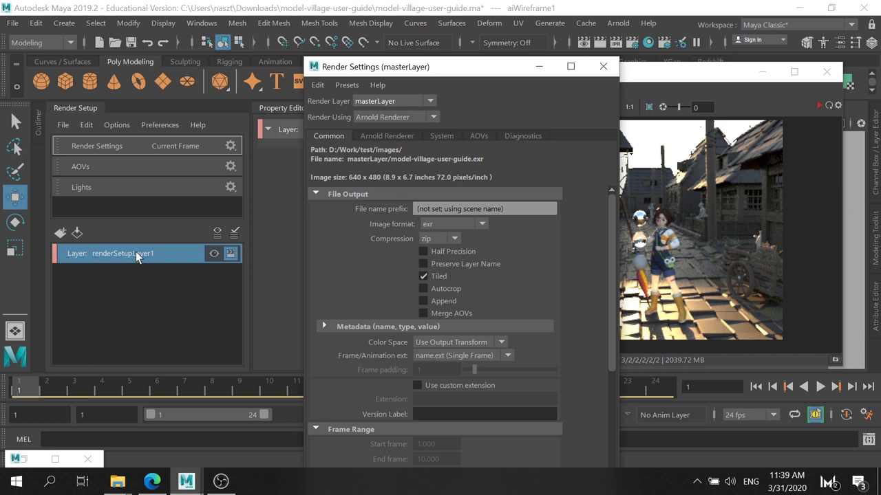
pyautogui.click(420, 101)
pyautogui.click(409, 117)
pyautogui.click(419, 101)
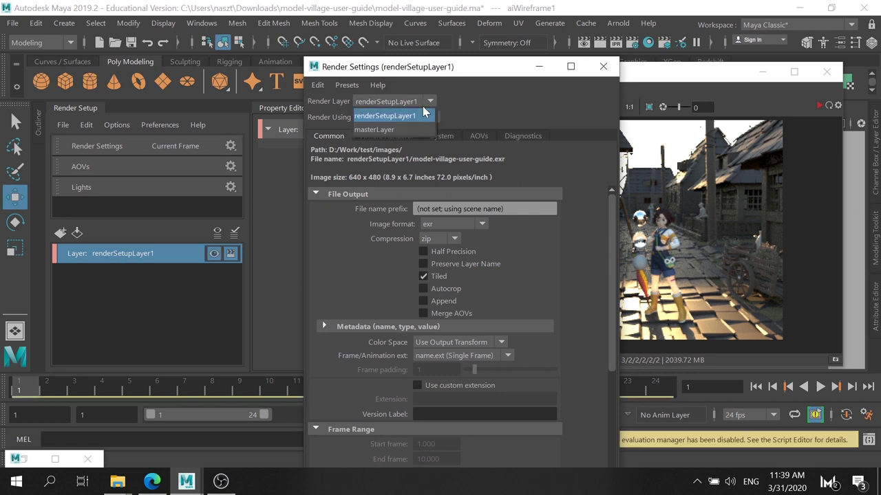
pyautogui.click(423, 115)
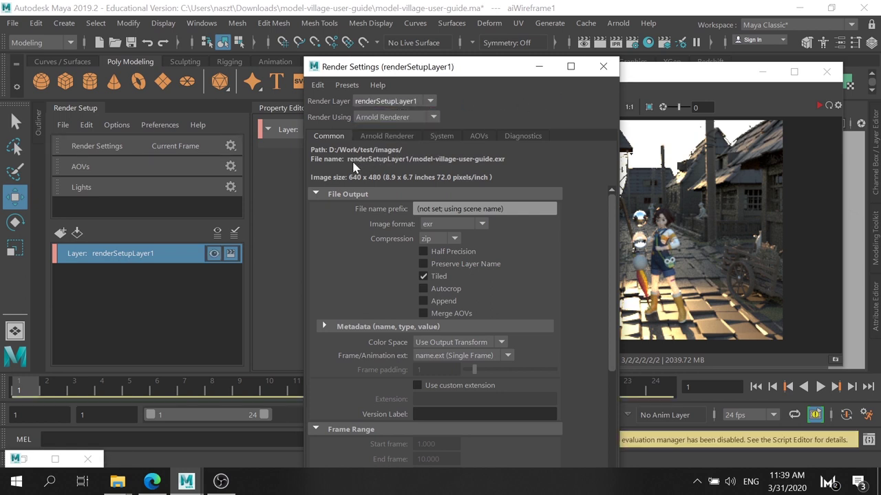
pyautogui.click(372, 103)
pyautogui.click(377, 125)
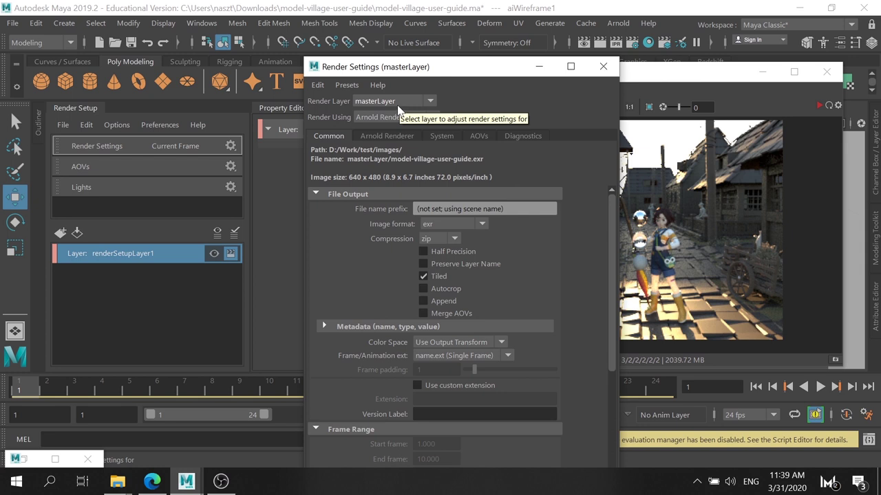
pyautogui.doubleClick(133, 253)
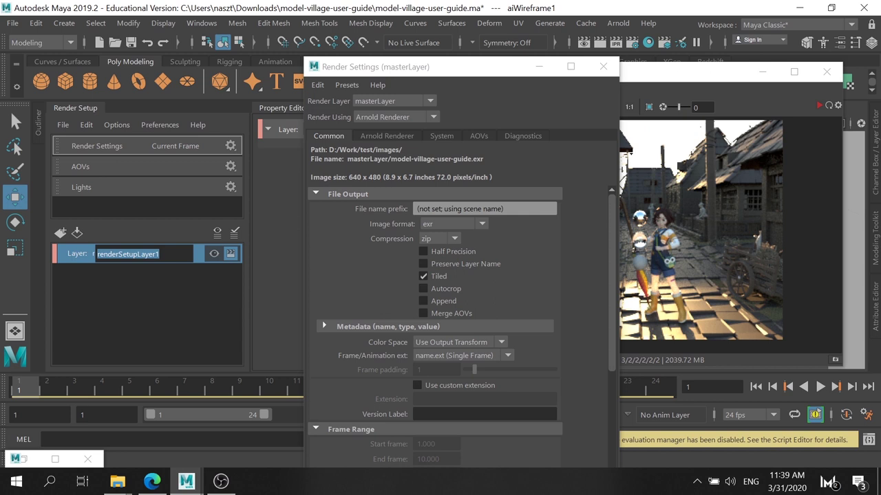
# - Rename the render layer renderSetupLayer1 to 'geometry'
pyautogui.click(160, 254)
pyautogui.hotkey('ctrl', 'a')
pyautogui.write('g')
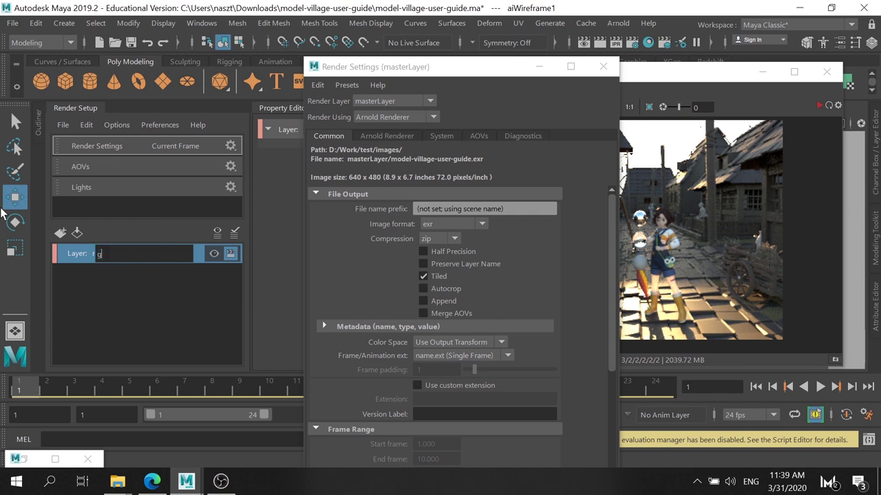
pyautogui.write('eometry')
pyautogui.press('Return')
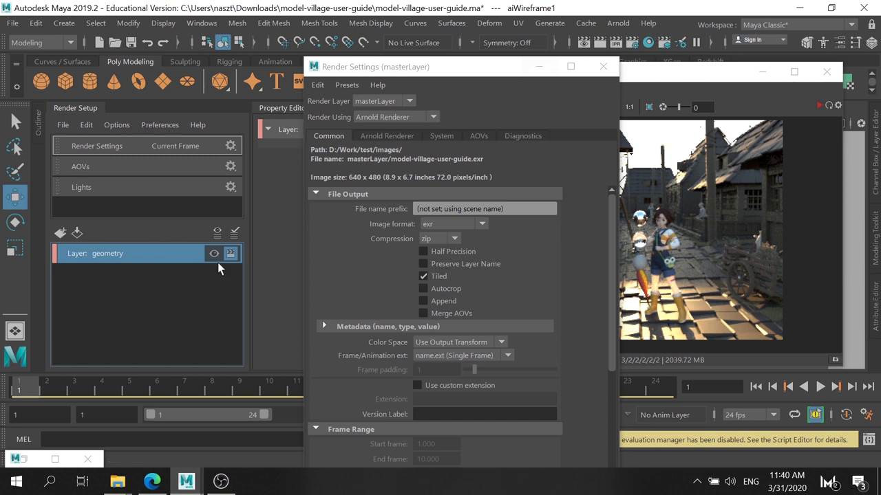
pyautogui.click(817, 107)
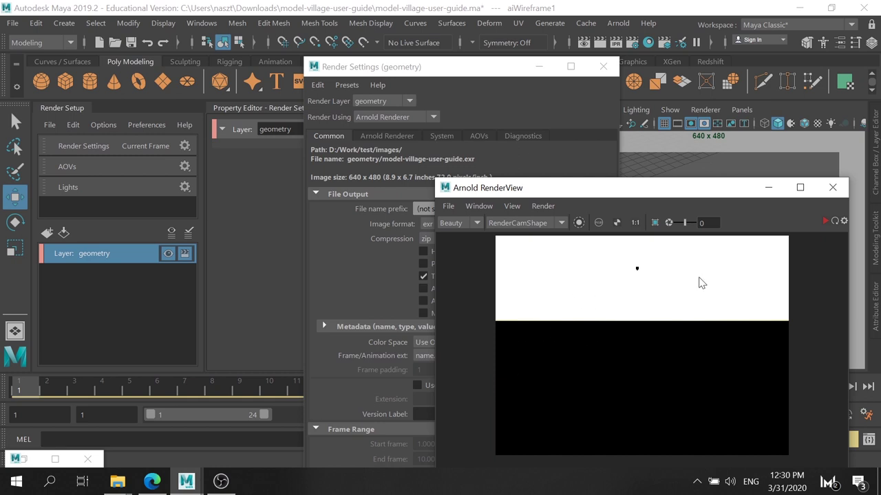
# - Reselect the geometry layer and close the Render Settings window
pyautogui.click(768, 188)
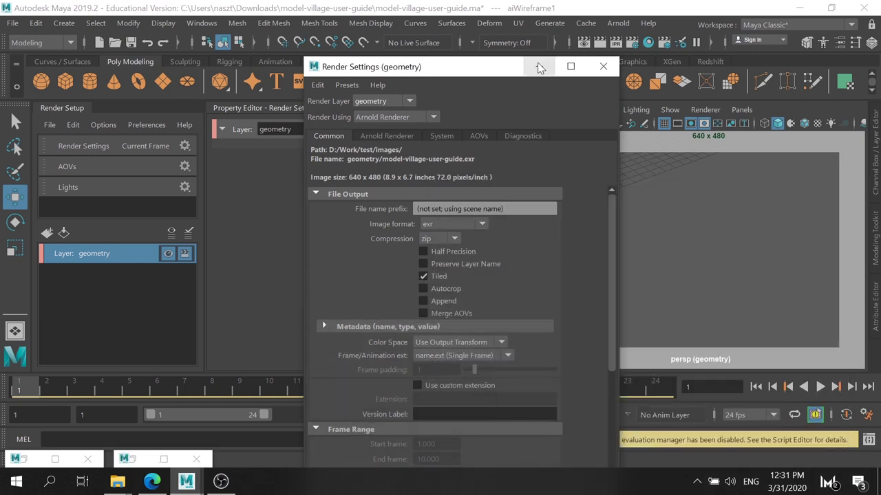
pyautogui.click(539, 66)
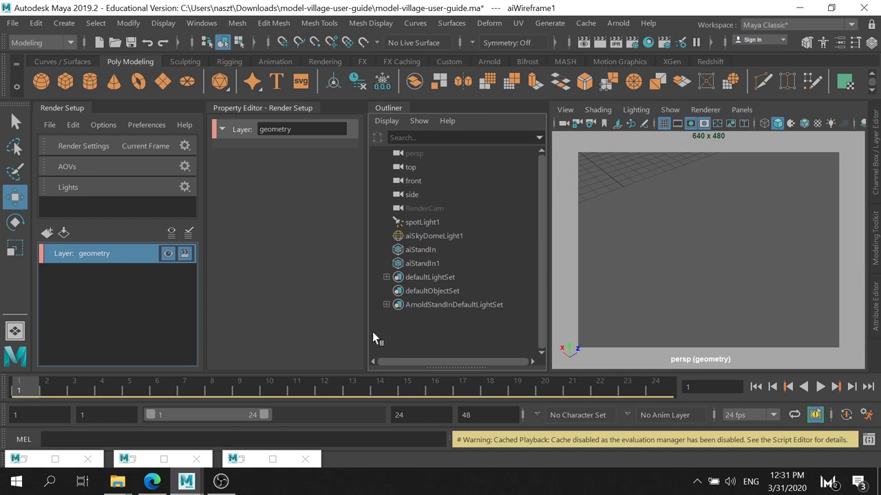
pyautogui.click(246, 459)
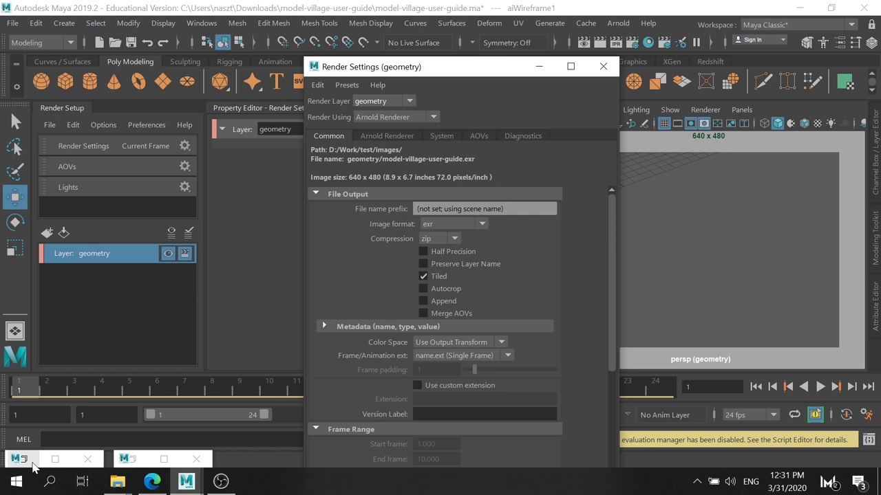
pyautogui.click(105, 268)
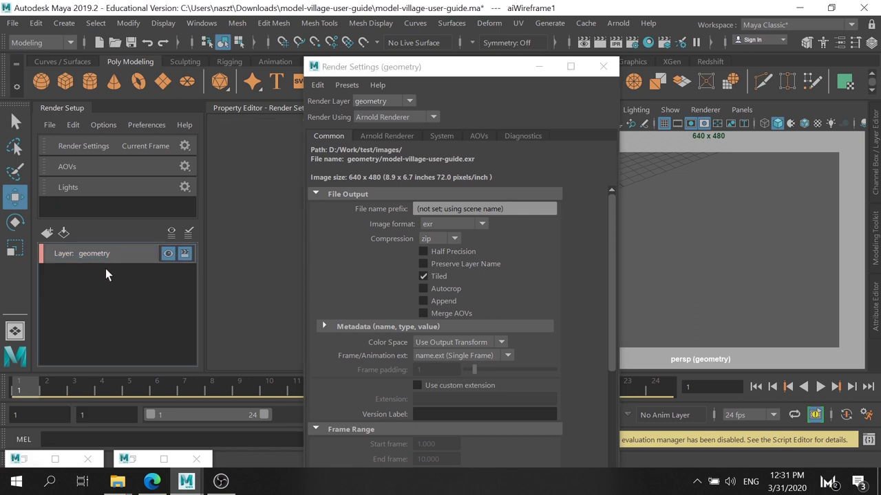
pyautogui.click(114, 260)
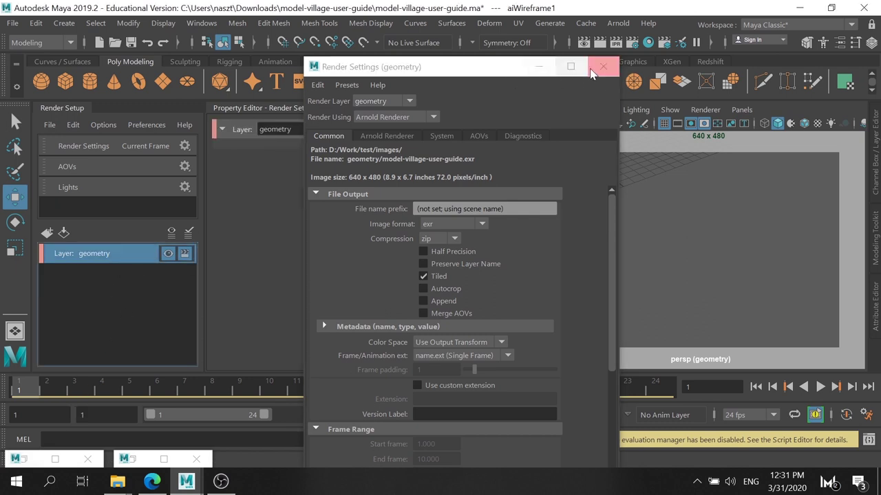
pyautogui.click(602, 66)
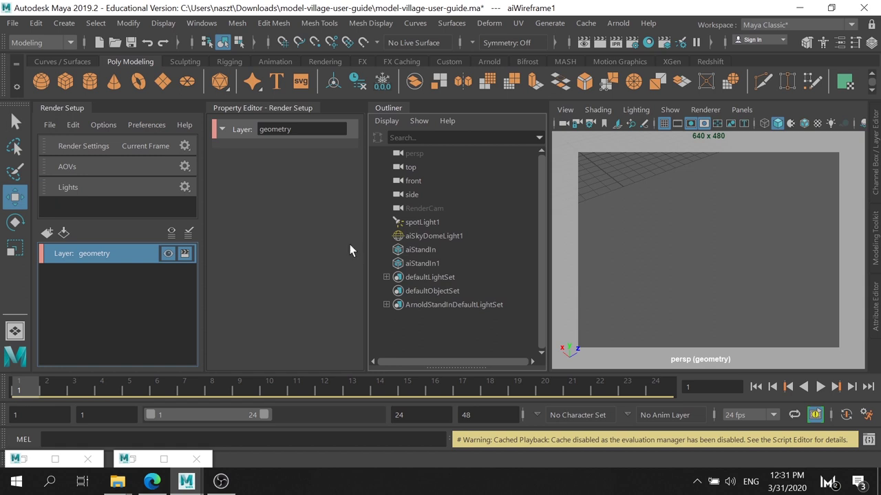
pyautogui.rightClick(105, 254)
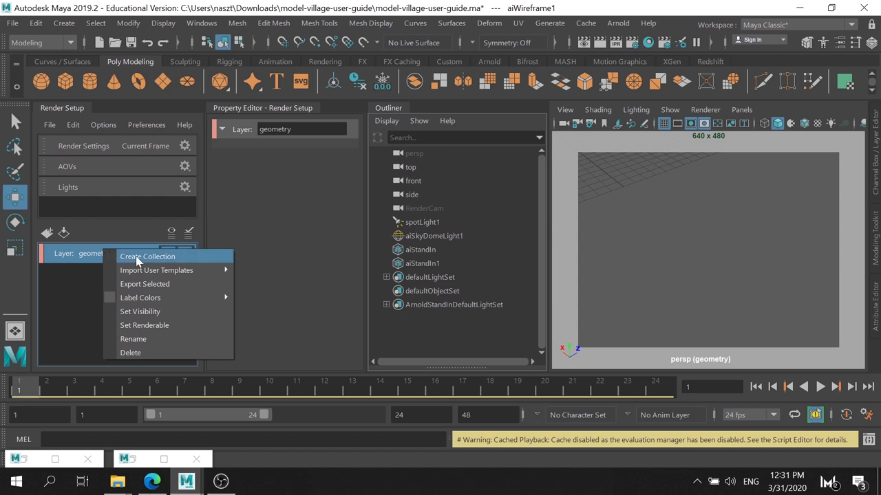
# - Create a new collection named sophie under the geometry render layer
pyautogui.click(137, 258)
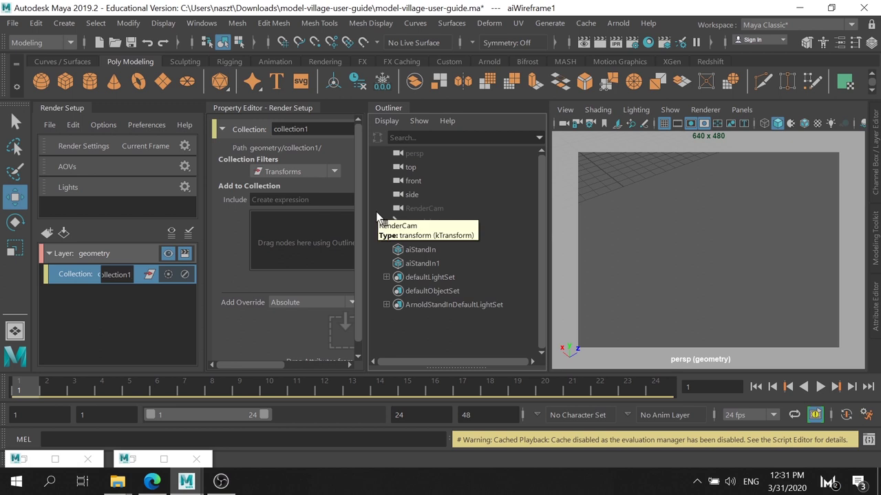
pyautogui.write('sophie')
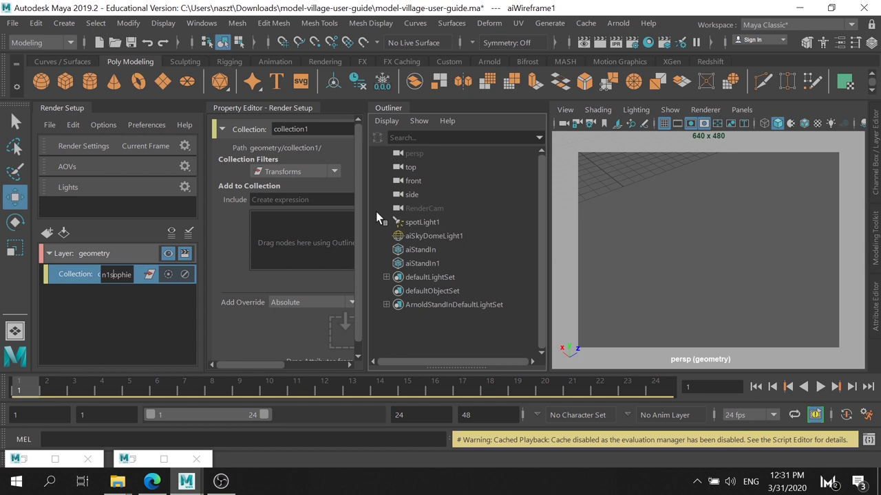
pyautogui.press('BackSpace')
pyautogui.press('BackSpace')
pyautogui.press('BackSpace')
pyautogui.press('BackSpace')
pyautogui.press('Return')
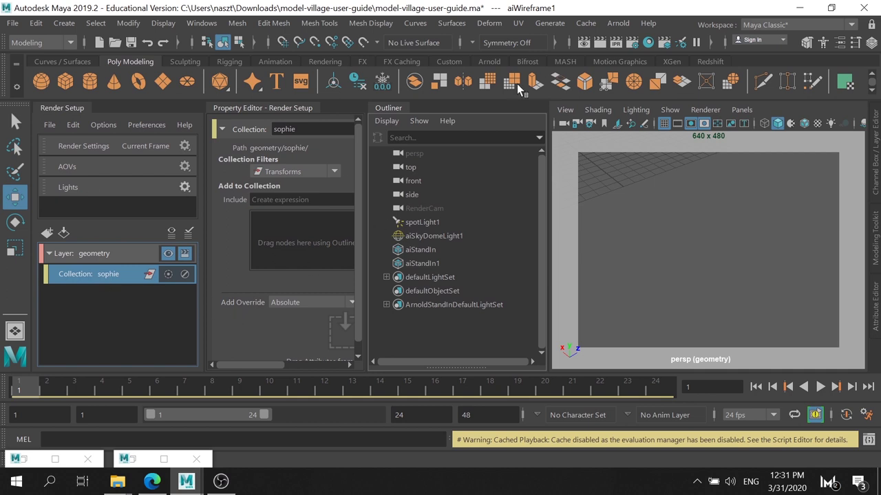
# - Widen the Property Editor and add aiStandIn to the sophie collection
pyautogui.moveTo(364, 252); pyautogui.dragTo(469, 252)
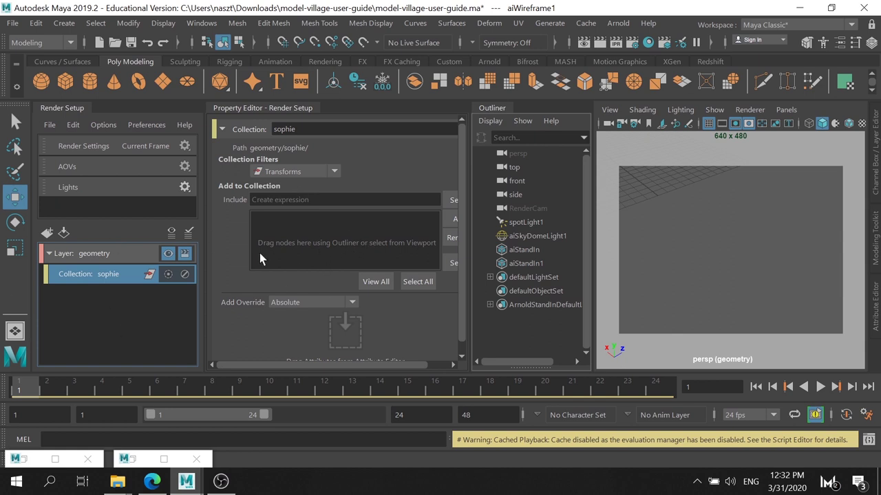
pyautogui.click(534, 251)
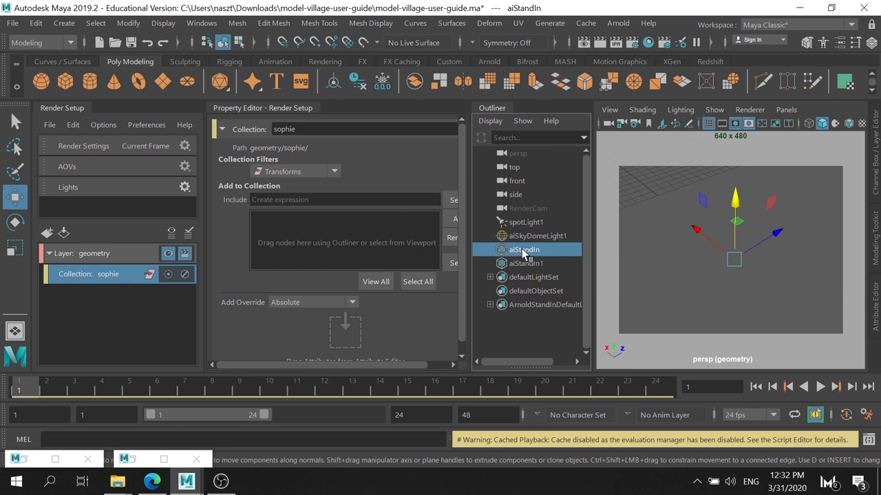
pyautogui.moveTo(521, 249); pyautogui.dragTo(377, 245)
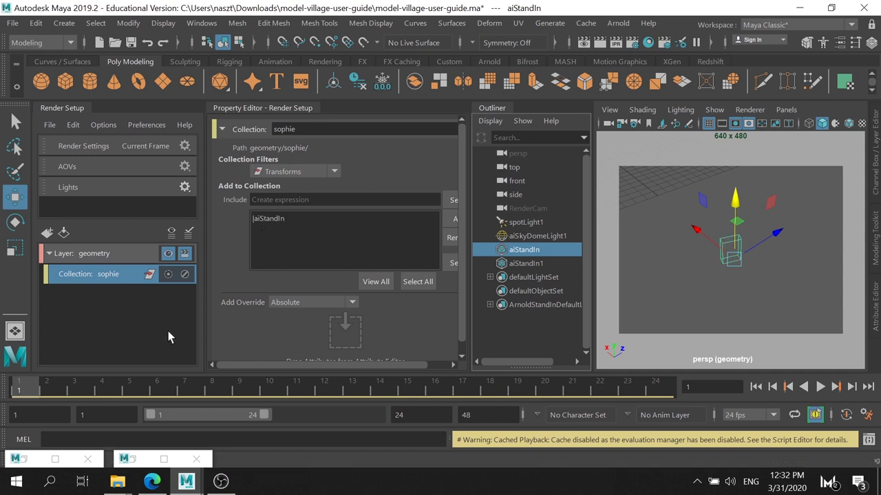
# - Create a second collection named town on the geometry layer
pyautogui.rightClick(93, 253)
pyautogui.click(169, 262)
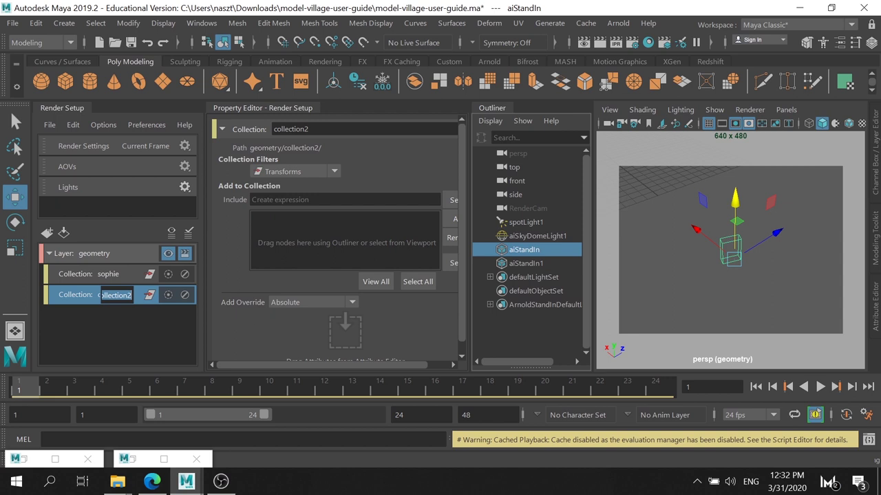
pyautogui.write('town')
pyautogui.press('Return')
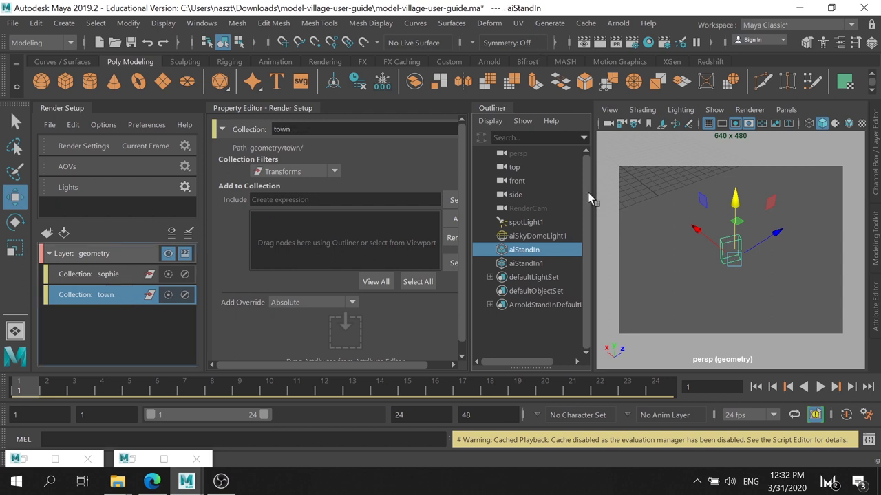
# - Add aiStandIn1 to the town collection, then restore Arnold RenderView and stop its render
pyautogui.click(523, 262)
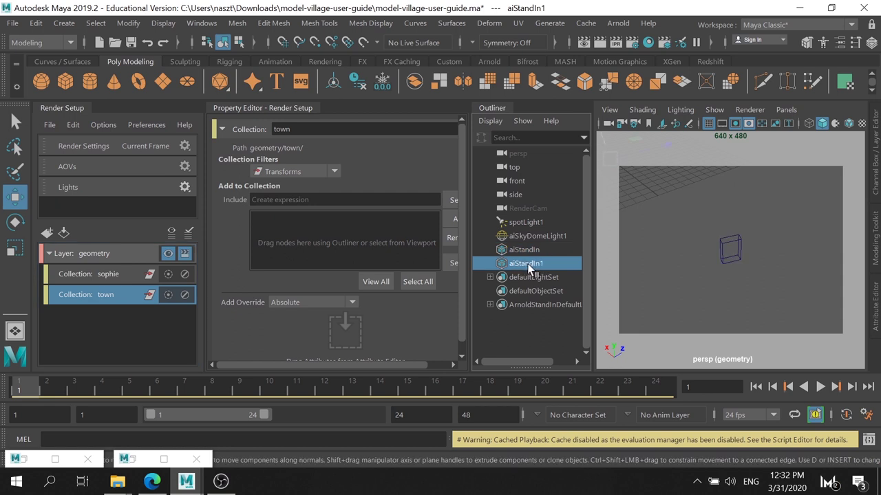
pyautogui.moveTo(528, 264); pyautogui.dragTo(369, 243)
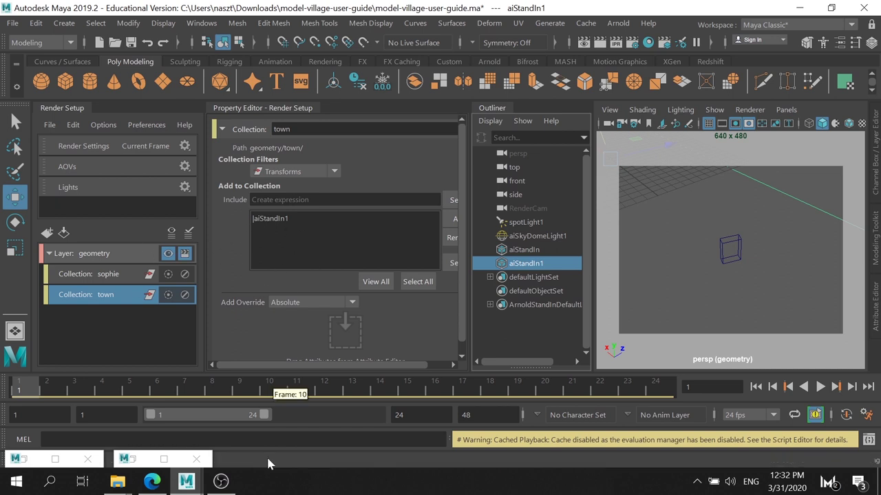
pyautogui.click(140, 463)
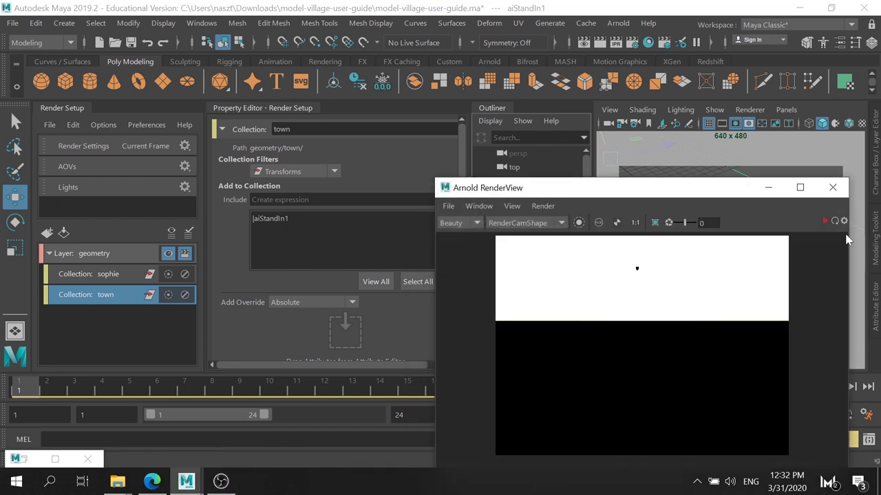
pyautogui.click(824, 224)
# - Move the RenderView window aside and make the geometry layer visible for rendering
pyautogui.moveTo(619, 190); pyautogui.dragTo(604, 96)
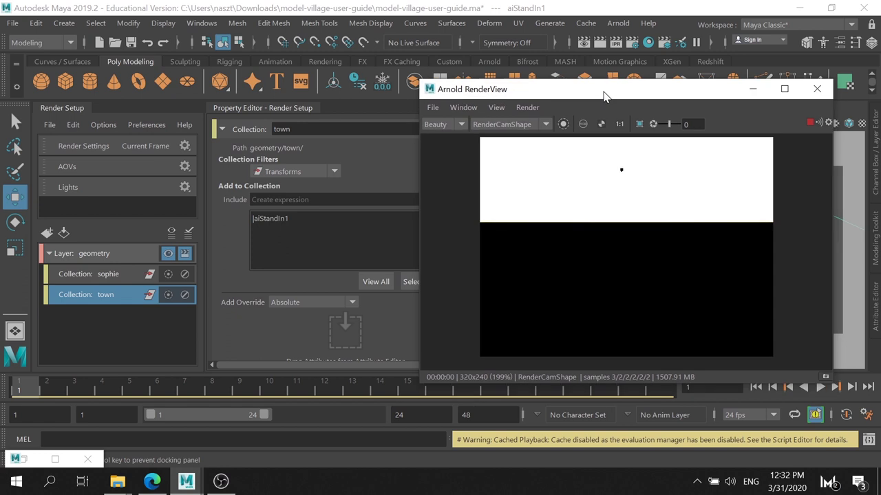
pyautogui.click(169, 255)
pyautogui.click(170, 254)
pyautogui.click(170, 254)
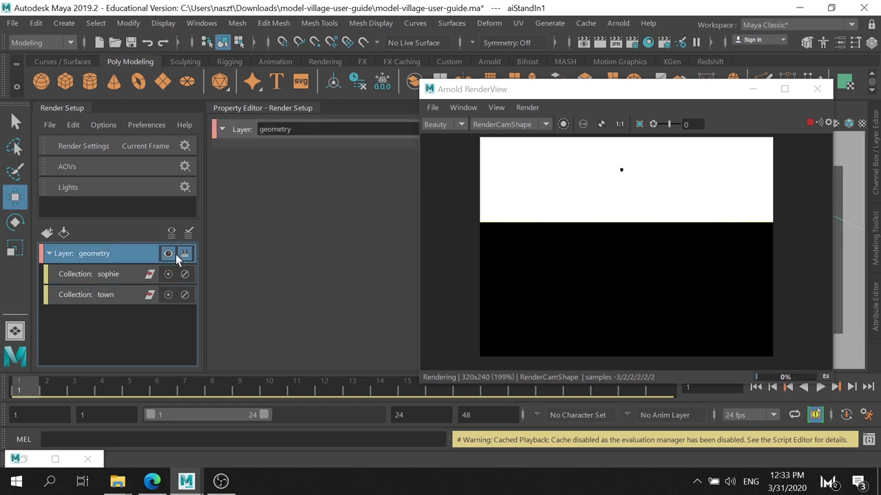
# - Disable the town collection so only Sophie renders over black
pyautogui.click(83, 273)
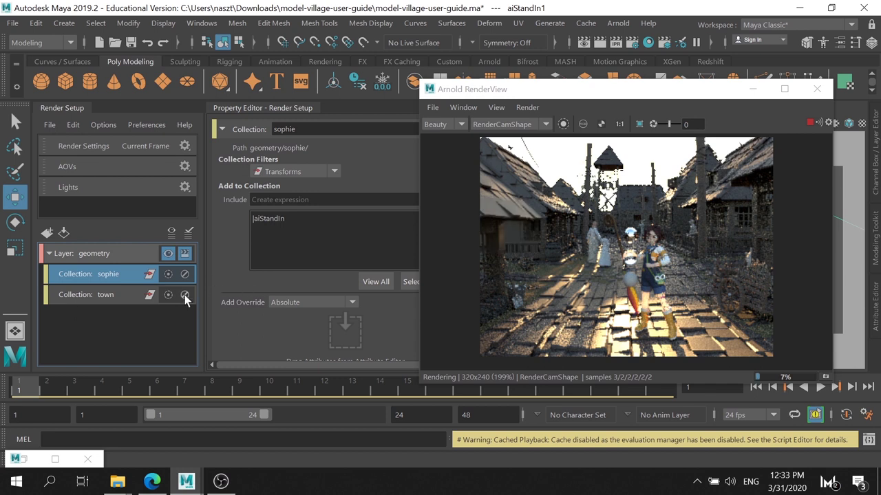
pyautogui.click(98, 304)
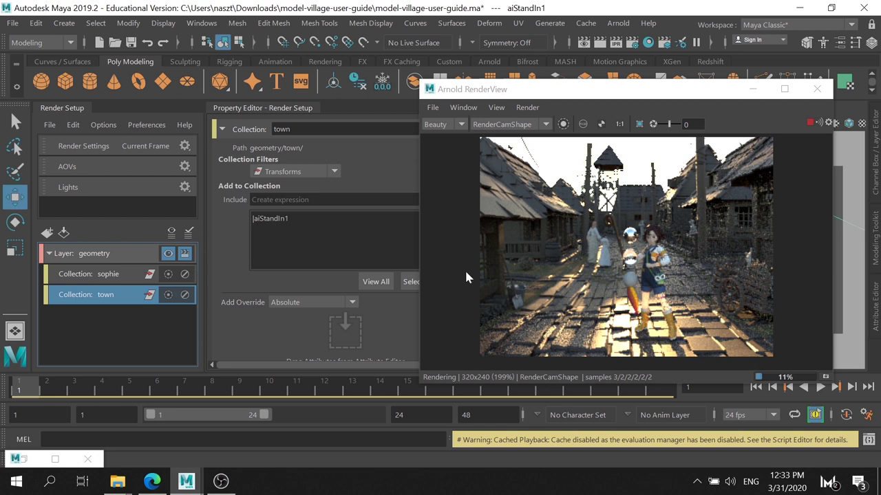
pyautogui.click(184, 295)
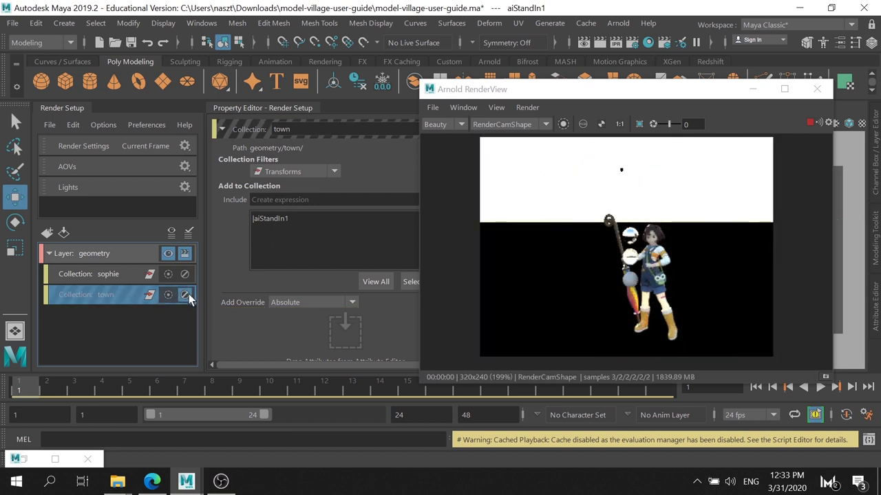
# - Zoom the screen to 300% with Magnifier, then re-enable the town collection
pyautogui.press('super+plus')
pyautogui.press('super+plus')
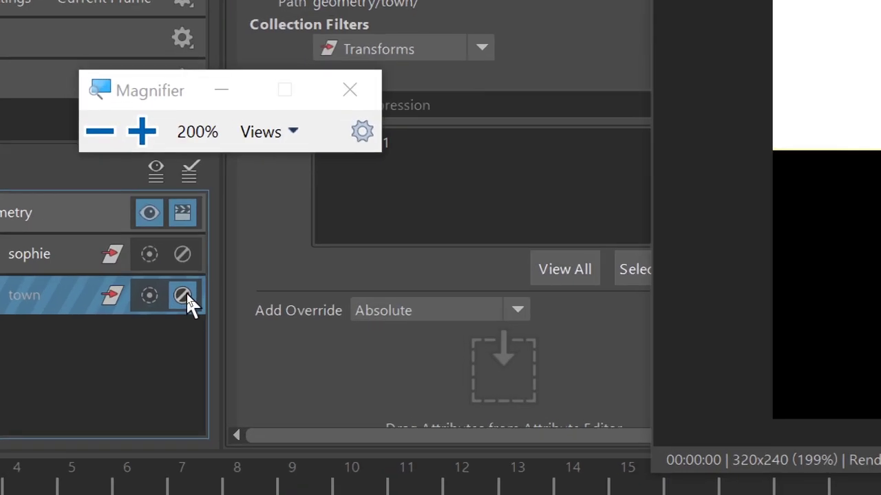
pyautogui.press('super+plus')
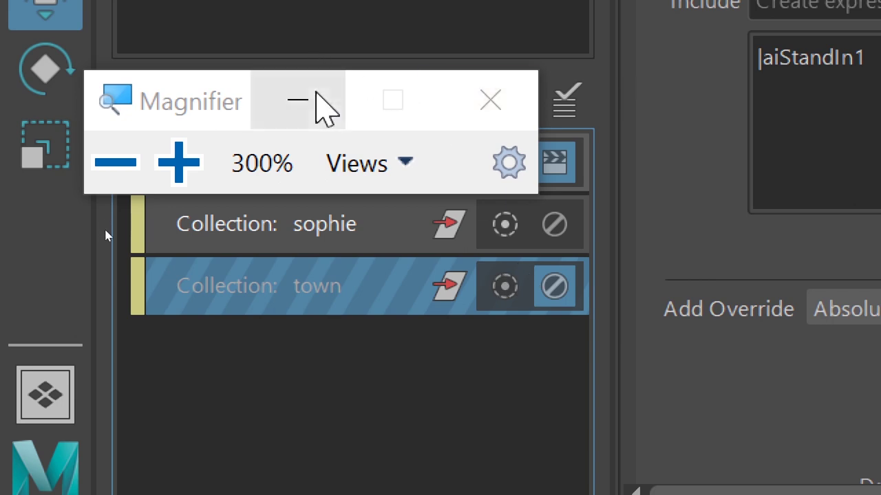
pyautogui.click(301, 101)
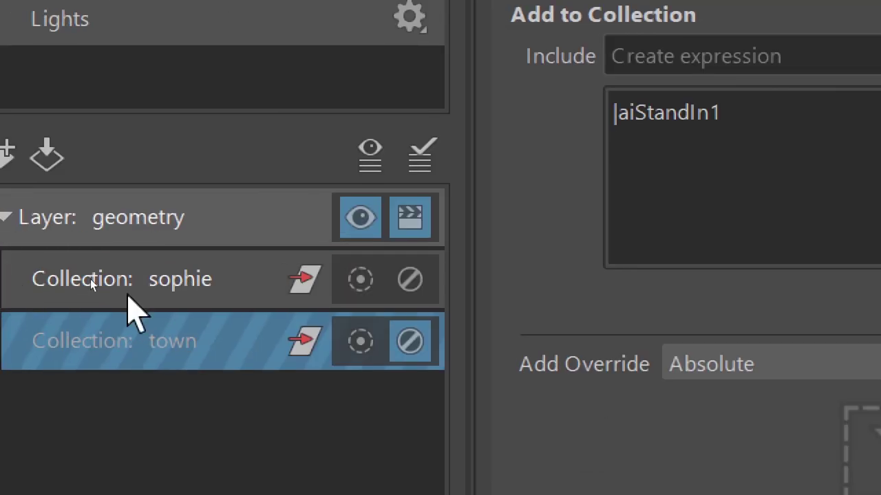
pyautogui.click(411, 339)
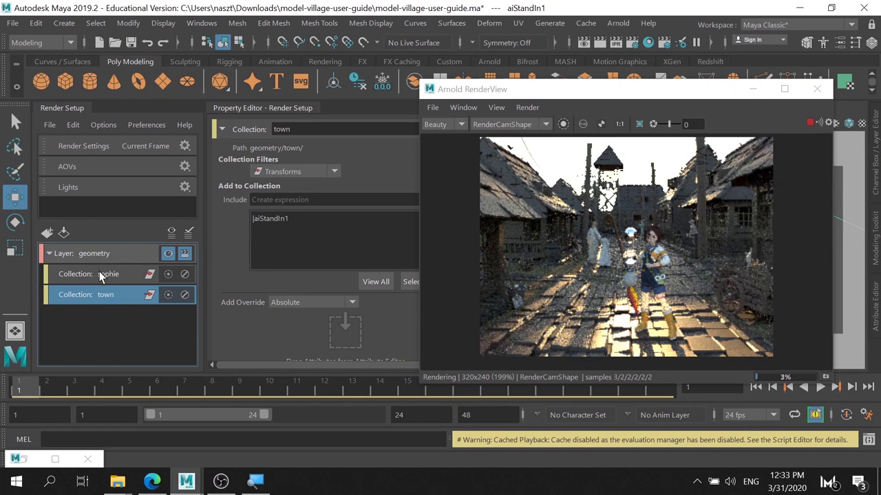
# - Toggle the town collection off and back on to compare the render
pyautogui.click(99, 275)
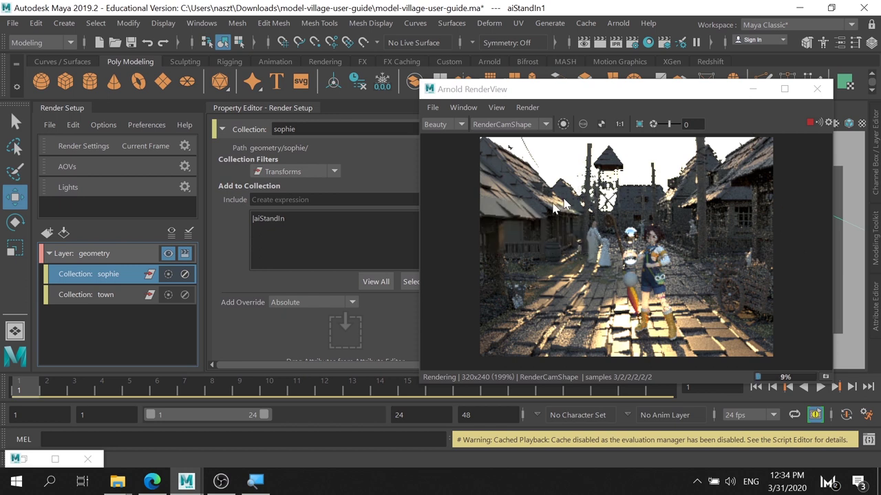
pyautogui.click(185, 295)
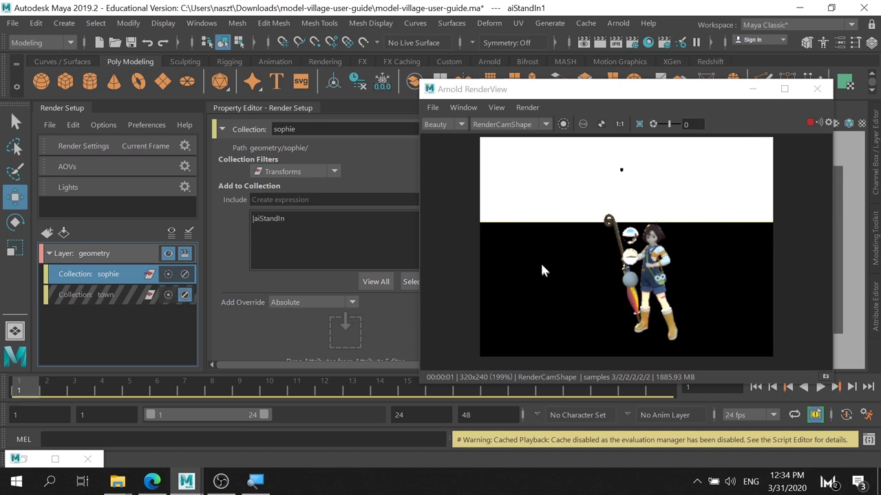
pyautogui.scroll(1, 544, 269)
pyautogui.scroll(1, 623, 245)
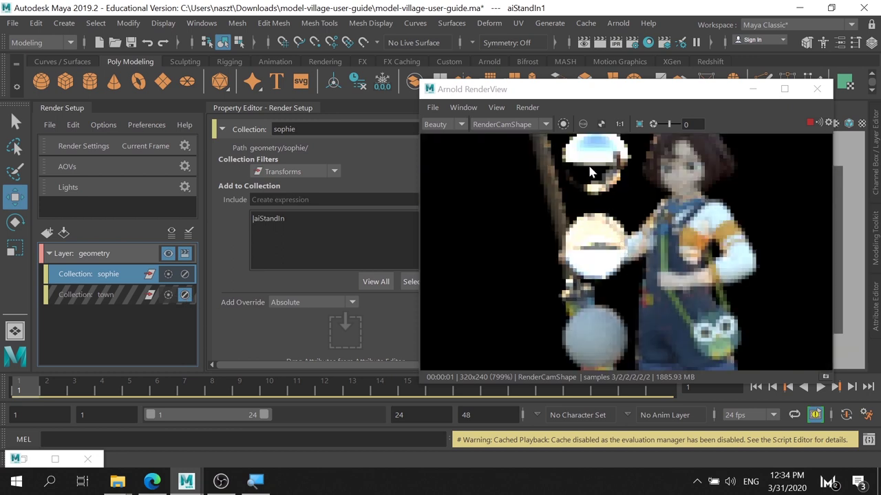
pyautogui.click(185, 295)
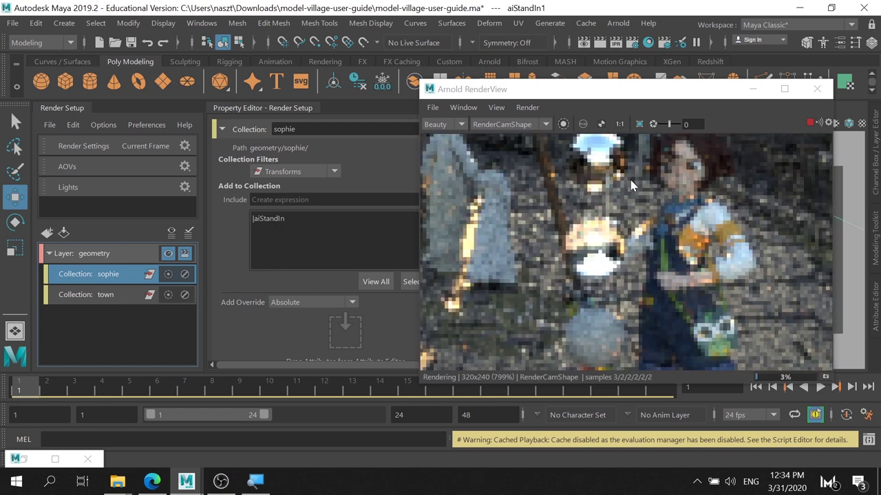
# - Mark a render region around the character and toggle the town collection off and on again
pyautogui.moveTo(638, 166); pyautogui.dragTo(648, 188, button='middle')
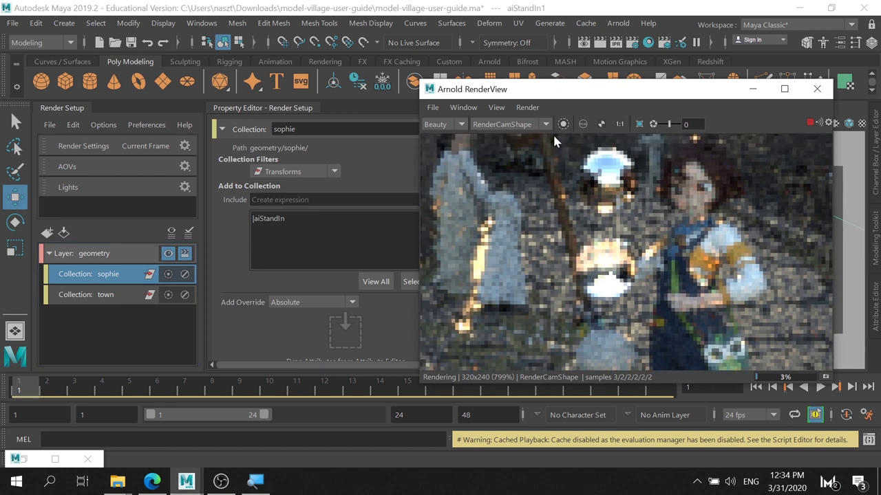
pyautogui.moveTo(563, 137); pyautogui.dragTo(652, 335)
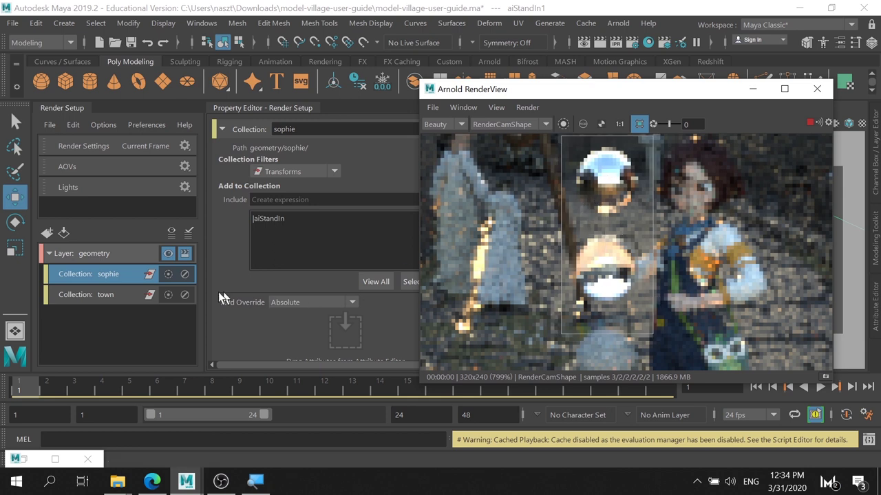
pyautogui.click(185, 295)
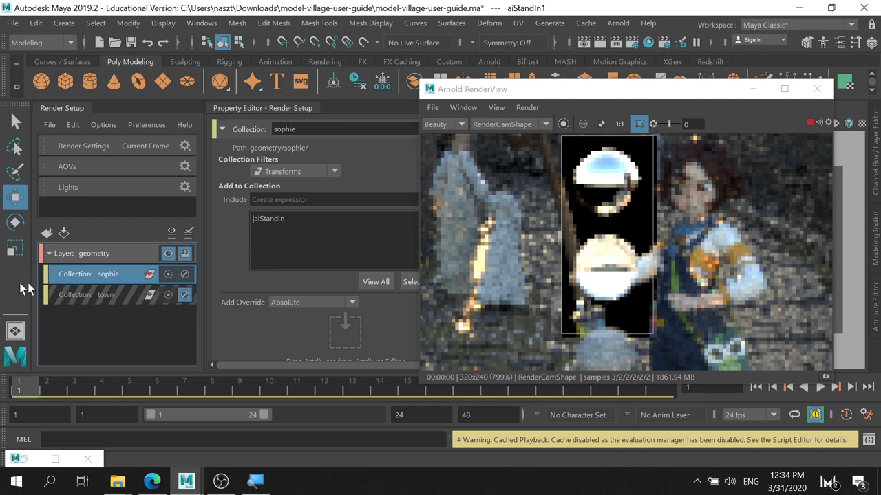
pyautogui.click(184, 295)
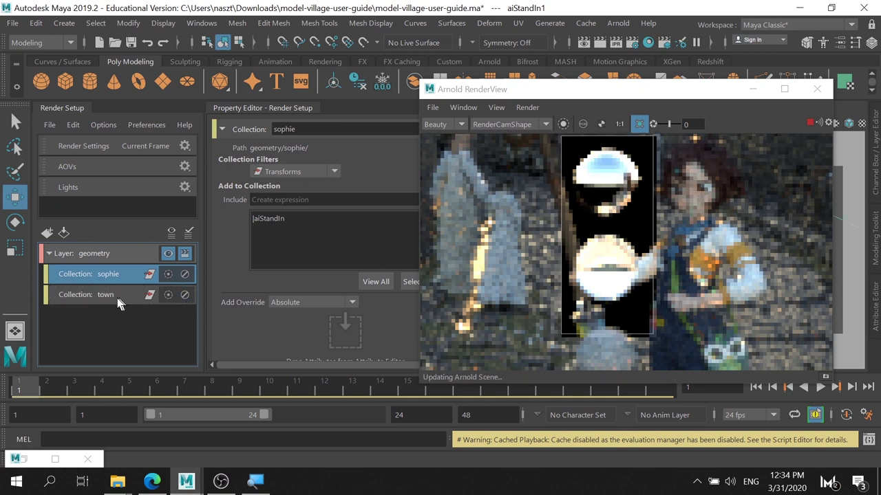
# - Restrict rendering to a region around Sophie and show the town stand-in's attributes
pyautogui.scroll(-3, 708, 227)
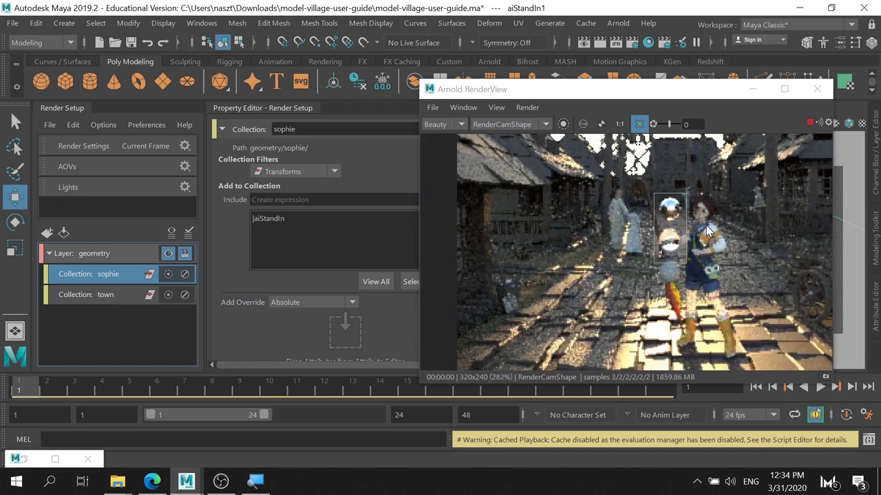
pyautogui.moveTo(626, 186); pyautogui.dragTo(755, 371)
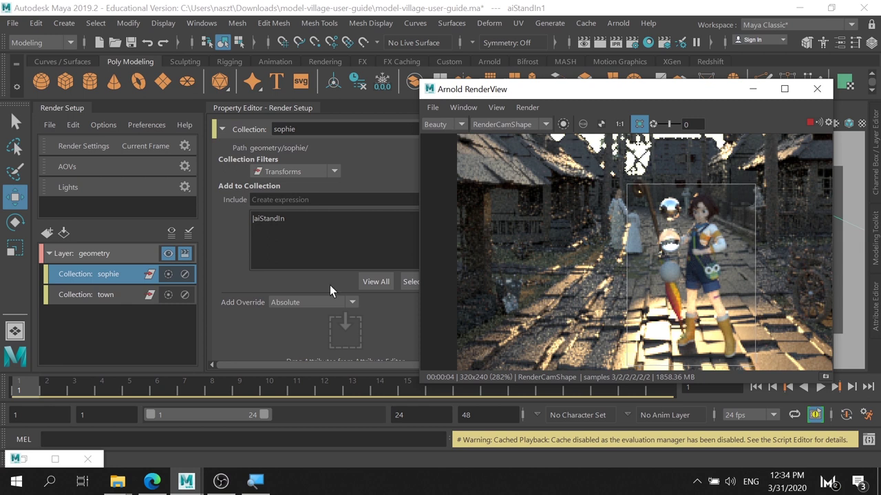
pyautogui.click(121, 295)
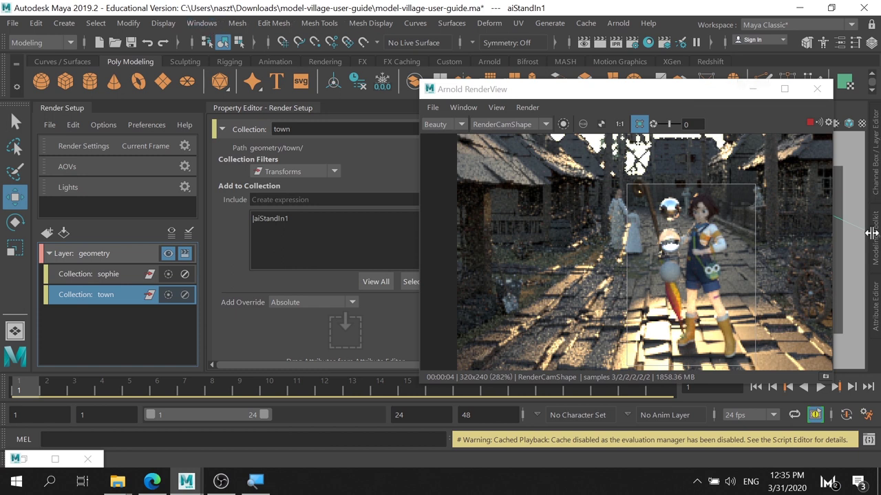
pyautogui.click(875, 303)
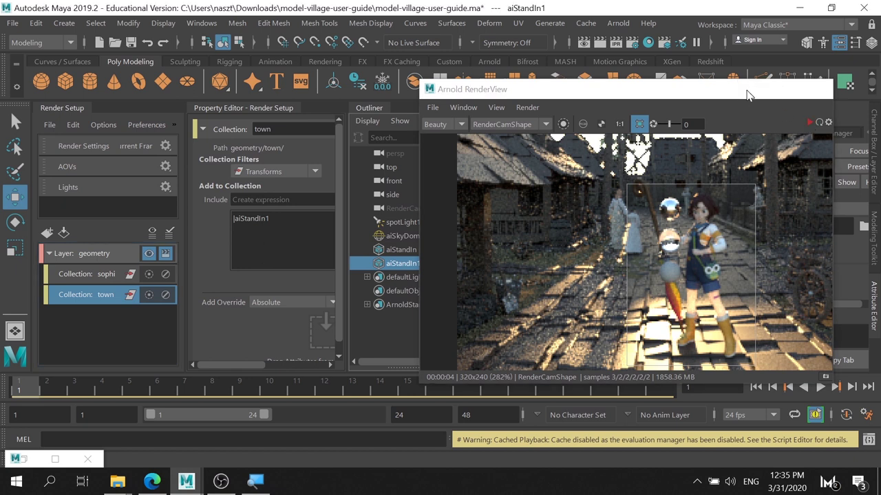
# - Expand the stand-in's Render Stats visibility settings, then select the geometry layer and restore RenderView
pyautogui.click(752, 89)
pyautogui.scroll(-3, 735, 227)
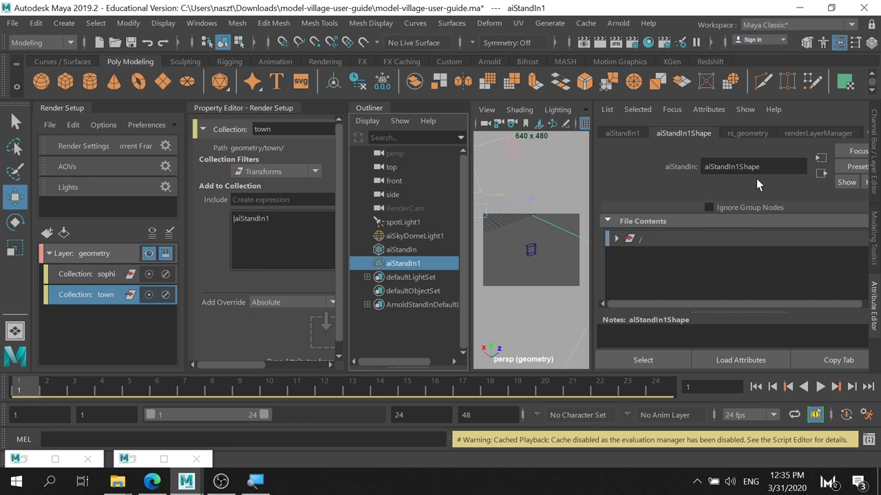
pyautogui.scroll(-3, 843, 235)
pyautogui.scroll(3, 843, 234)
pyautogui.scroll(-3, 843, 235)
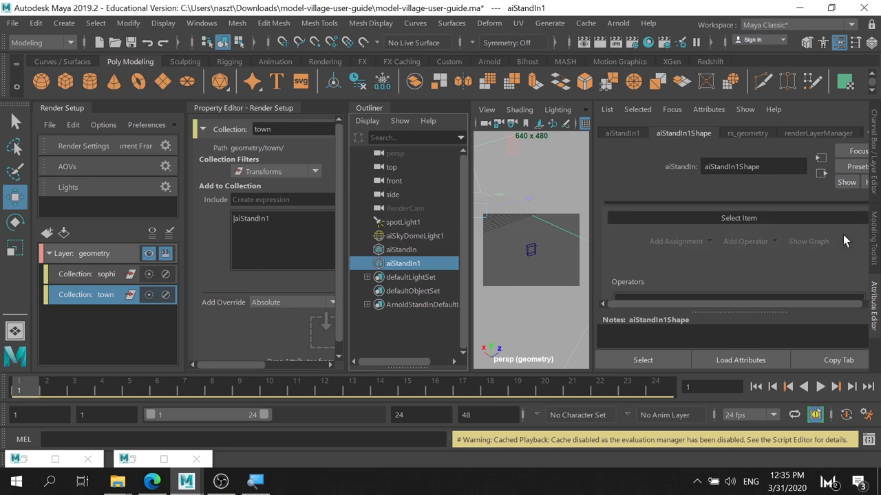
pyautogui.scroll(-2, 843, 236)
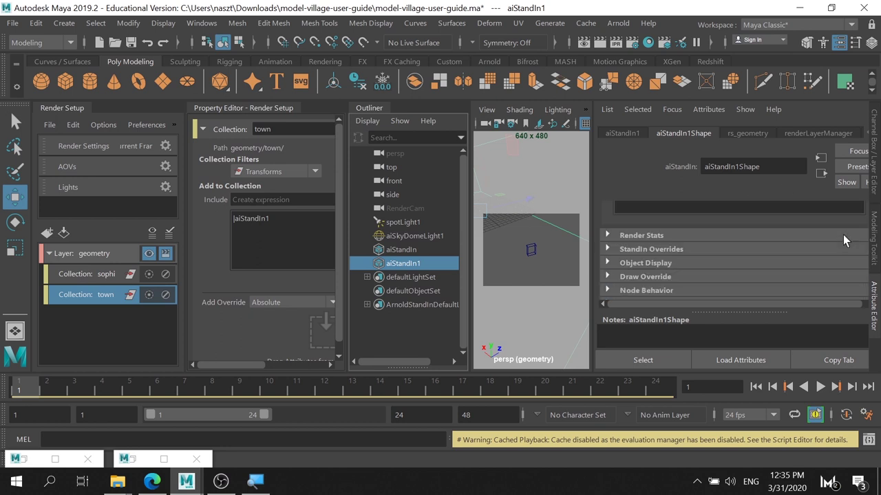
pyautogui.click(676, 235)
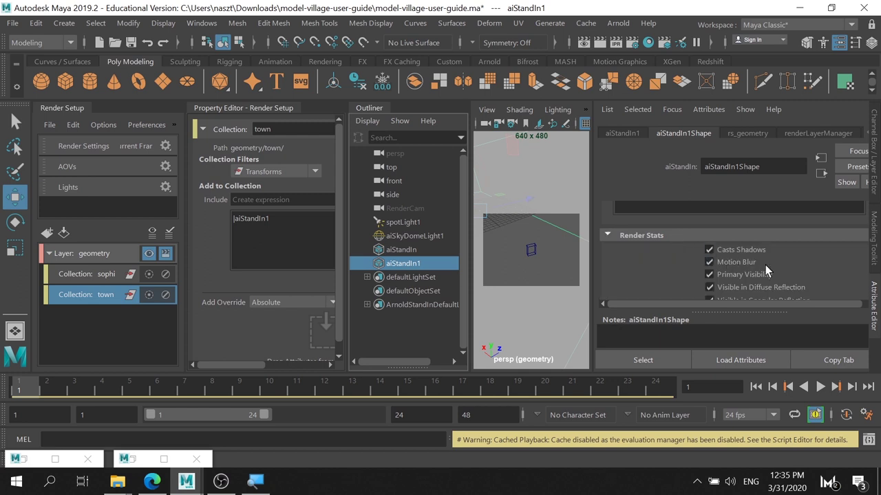
pyautogui.scroll(-2, 761, 254)
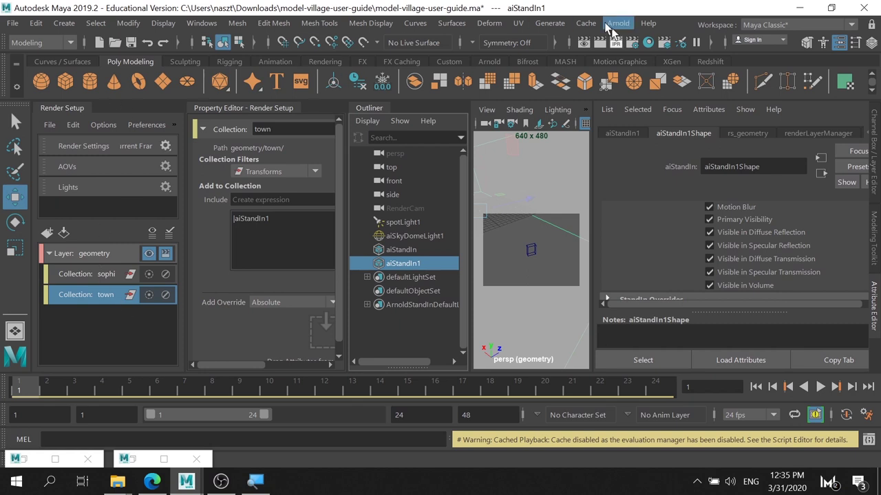
pyautogui.click(90, 250)
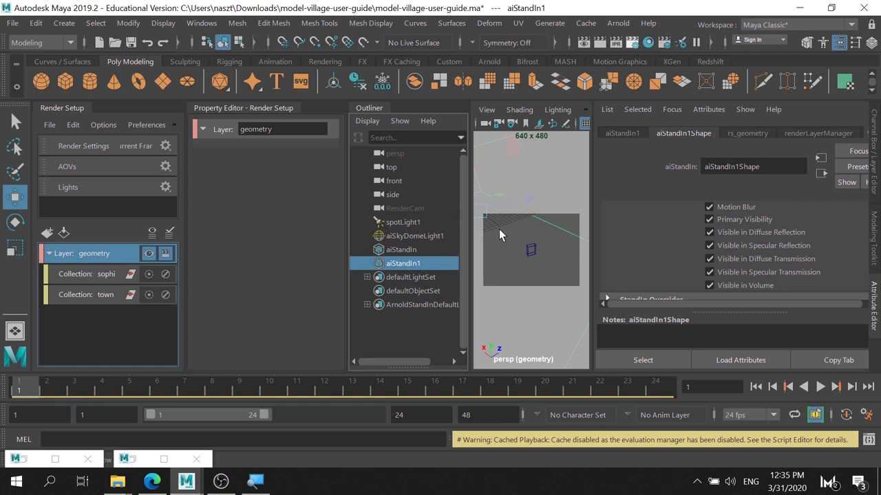
pyautogui.click(123, 459)
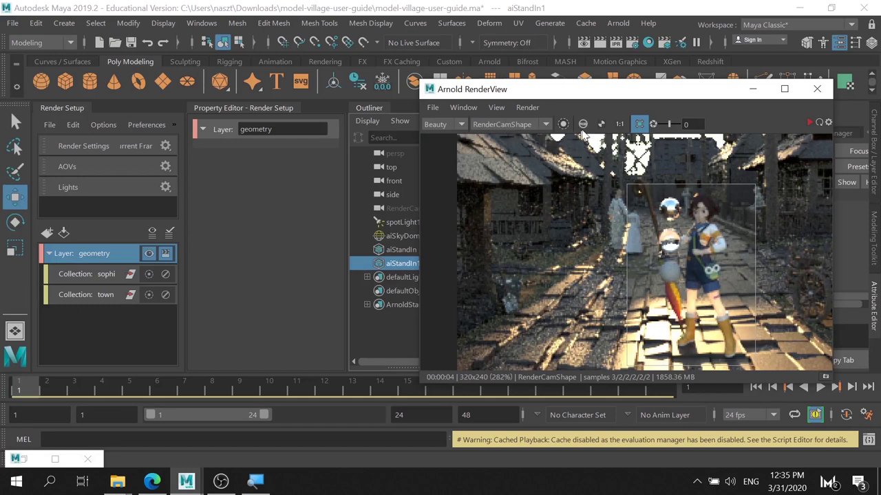
pyautogui.click(809, 123)
pyautogui.click(753, 89)
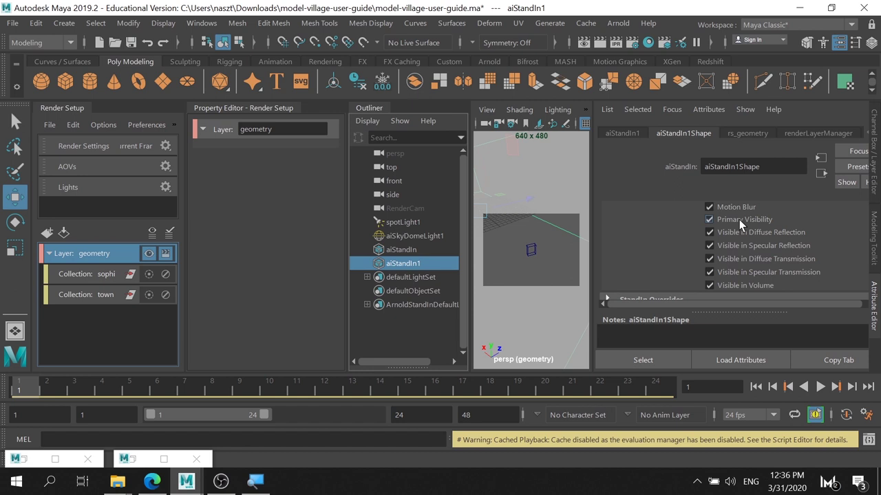
# - Create an absolute layer override for the town collection's Primary Visibility
pyautogui.rightClick(742, 218)
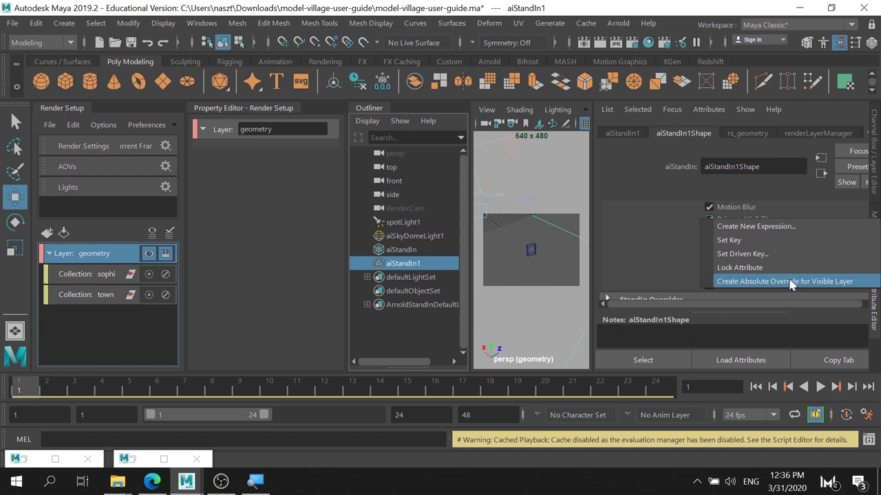
pyautogui.click(810, 289)
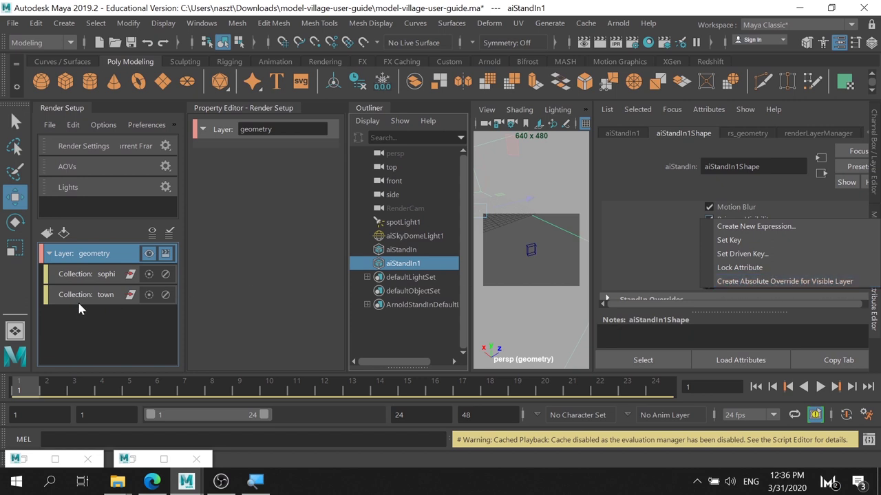
pyautogui.click(84, 298)
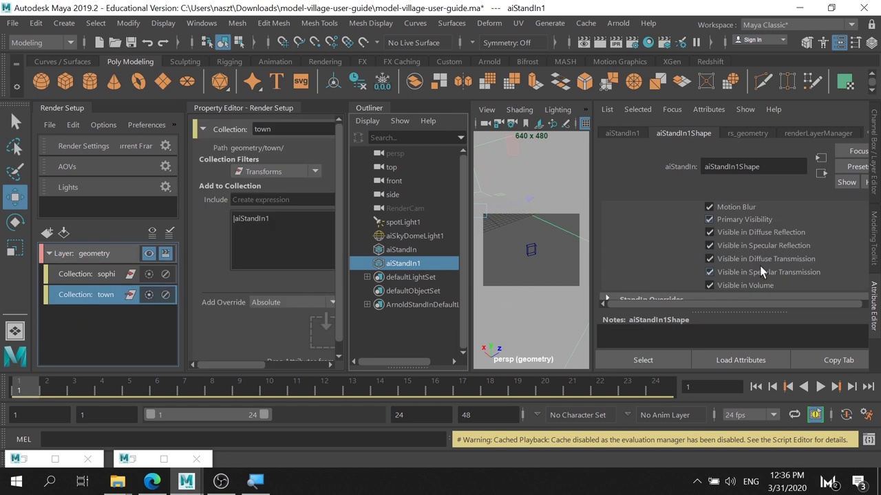
pyautogui.scroll(3, 768, 233)
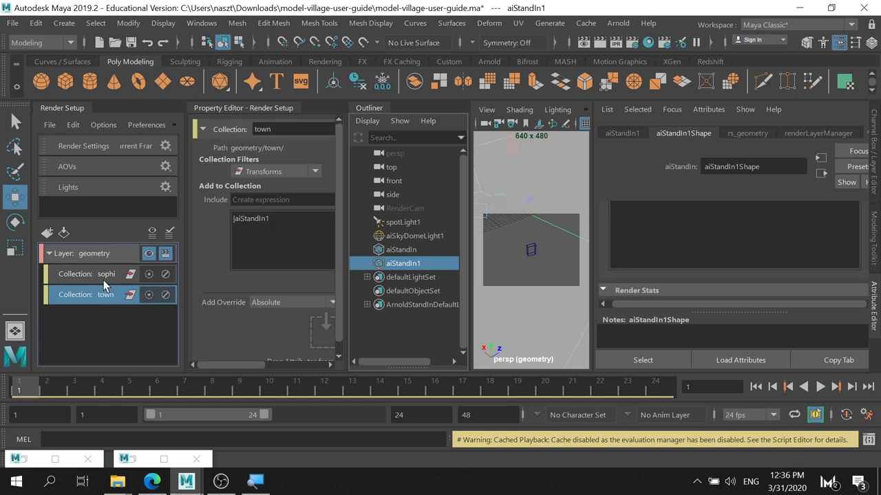
pyautogui.scroll(-2, 688, 248)
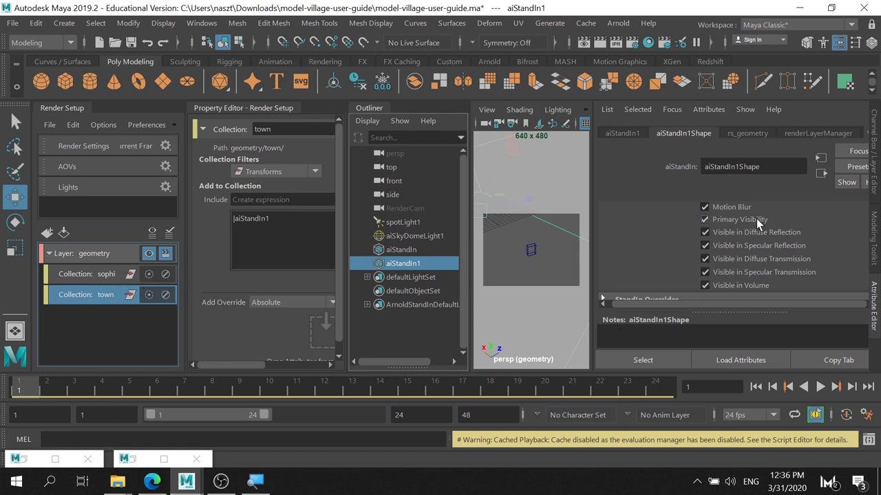
pyautogui.rightClick(757, 220)
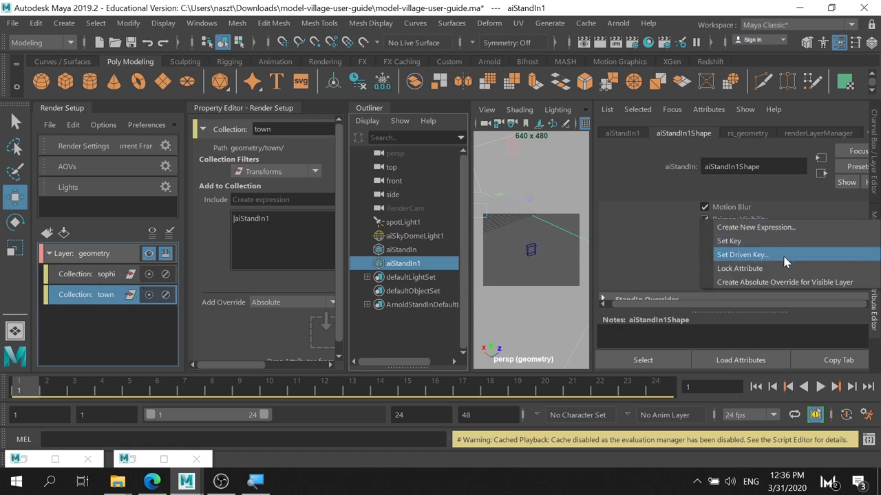
pyautogui.click(803, 284)
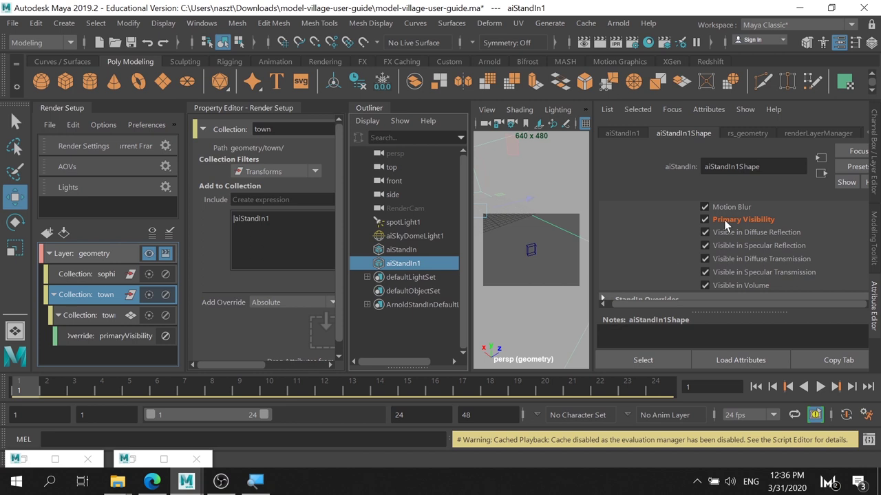
# - Switch Primary Visibility off in the new override and reselect the geometry layer
pyautogui.click(96, 336)
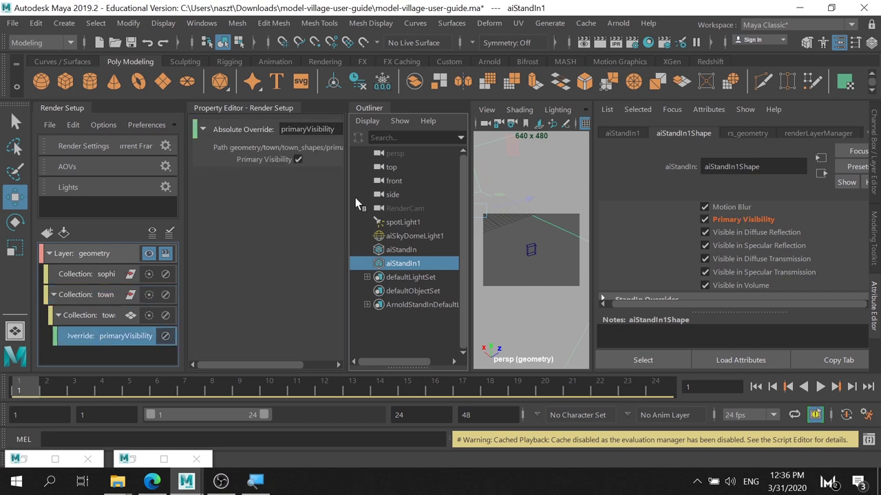
pyautogui.moveTo(355, 203); pyautogui.dragTo(514, 206)
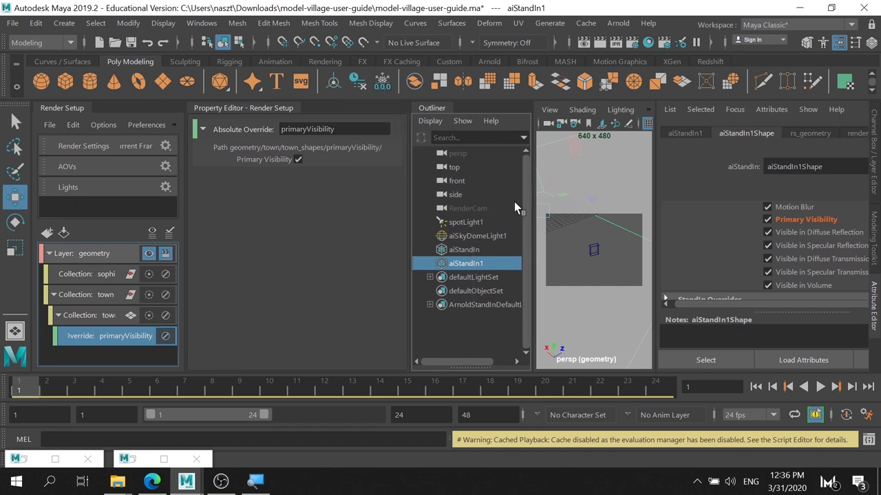
pyautogui.click(297, 159)
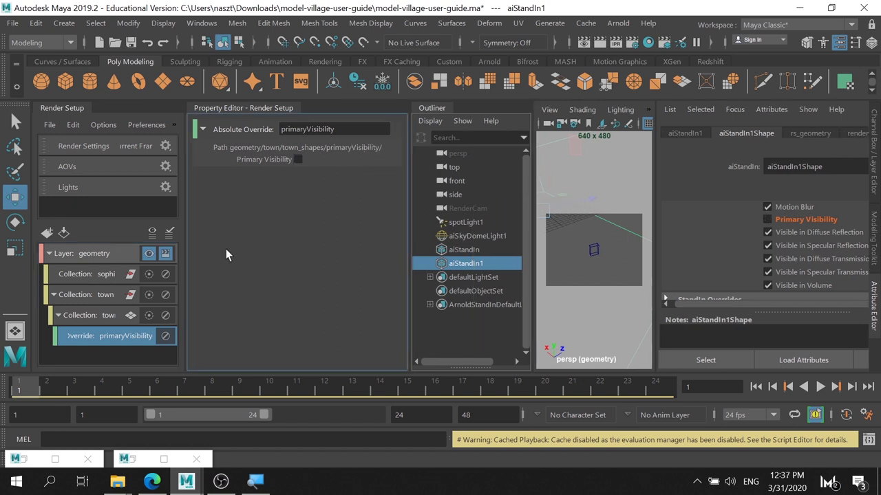
pyautogui.click(98, 254)
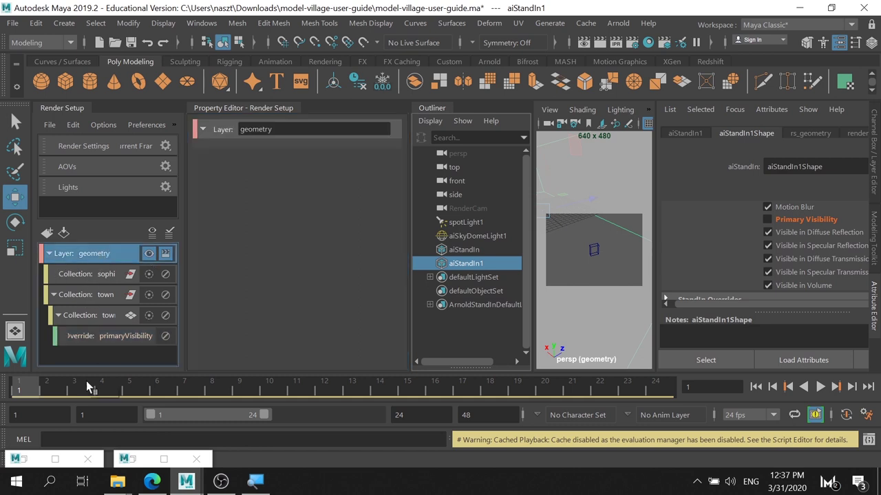
pyautogui.click(135, 467)
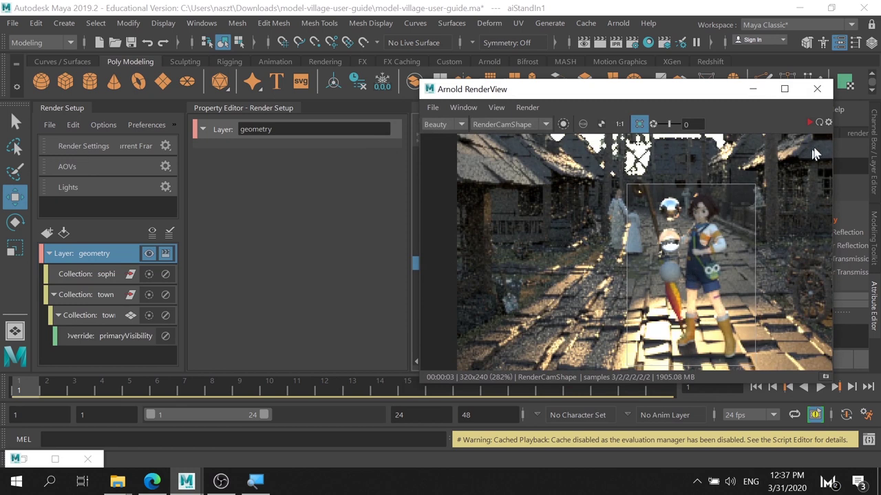
# - Re-render with the village hidden and collapse the town collection
pyautogui.click(818, 123)
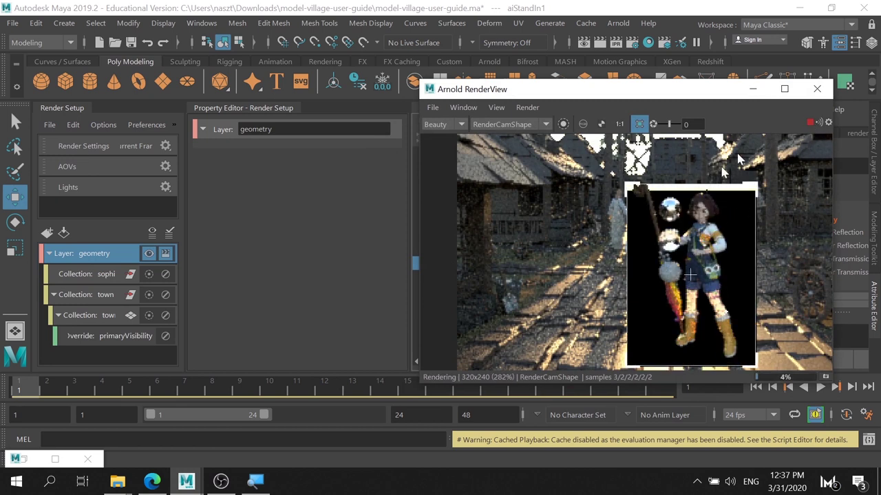
pyautogui.scroll(2, 692, 200)
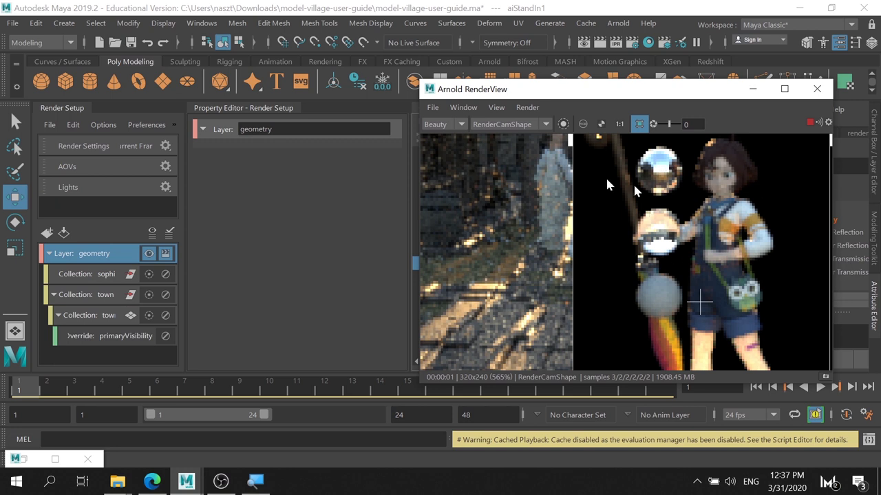
pyautogui.click(105, 293)
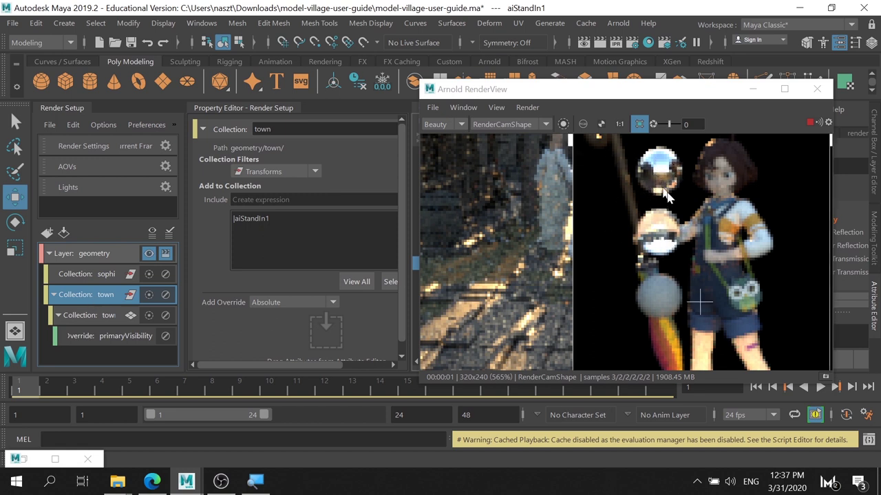
pyautogui.scroll(-1, 728, 214)
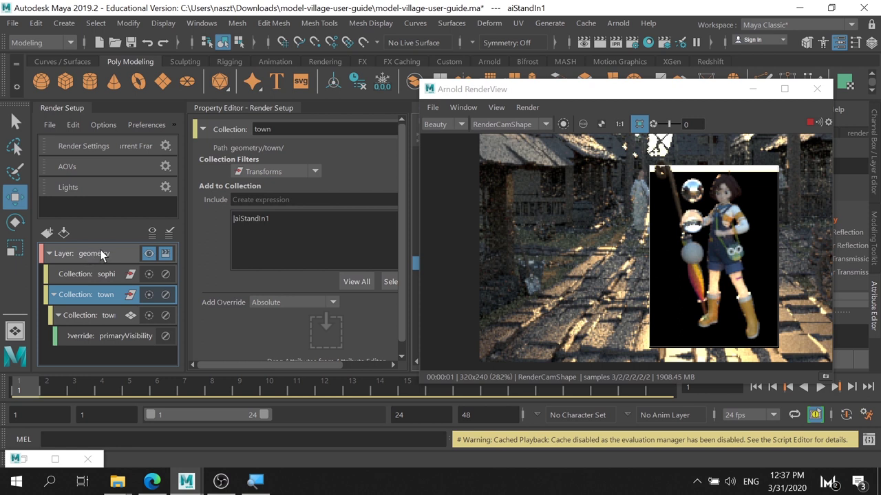
pyautogui.click(53, 295)
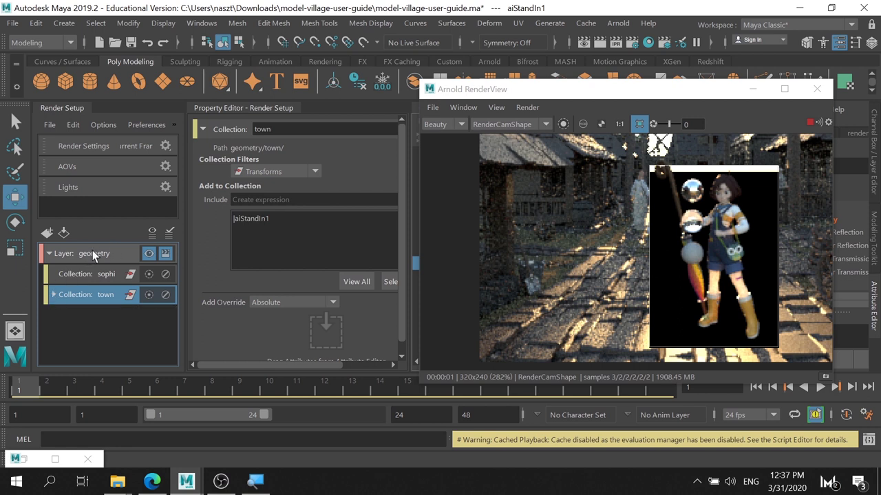
# - Turn off region rendering to re-render the full frame of the geometry layer
pyautogui.click(95, 253)
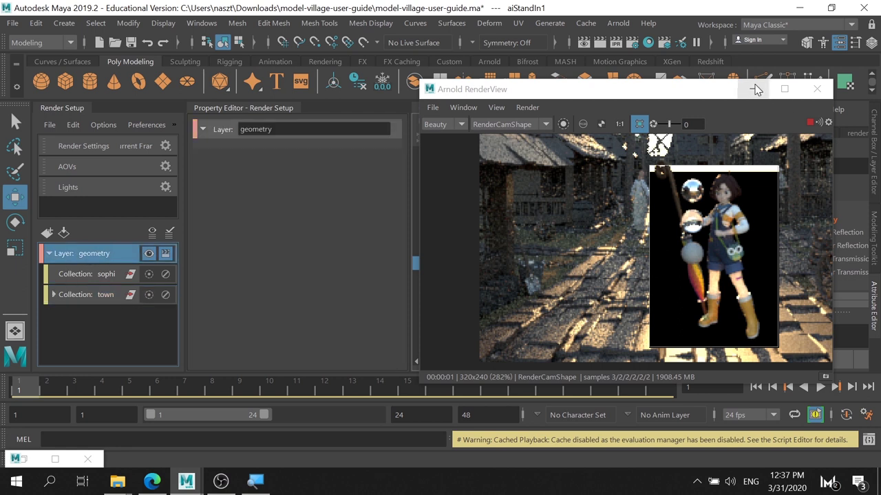
pyautogui.click(752, 89)
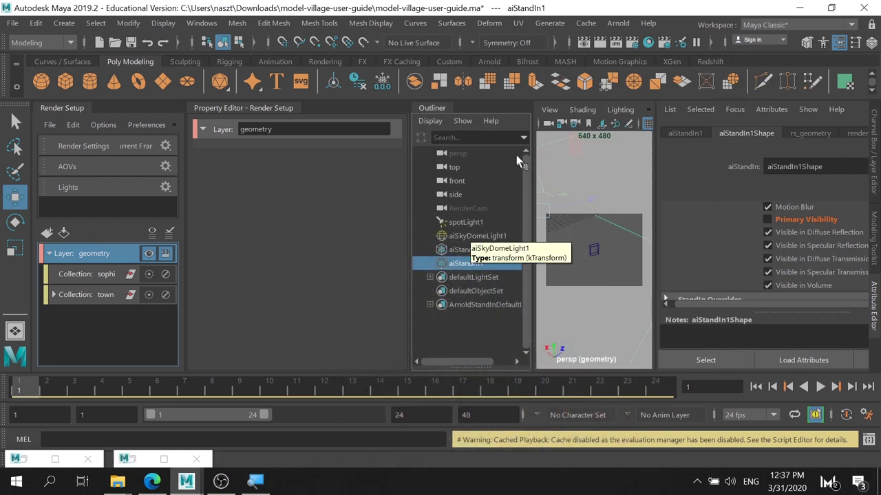
pyautogui.click(131, 460)
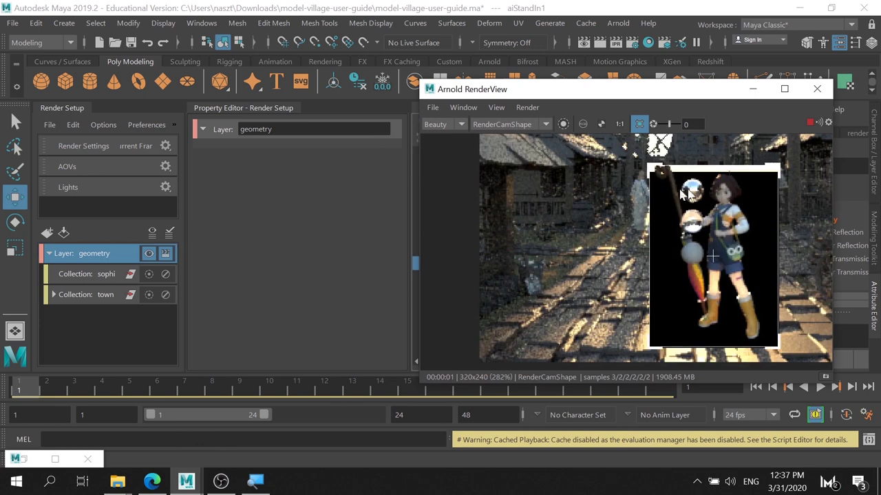
pyautogui.click(640, 124)
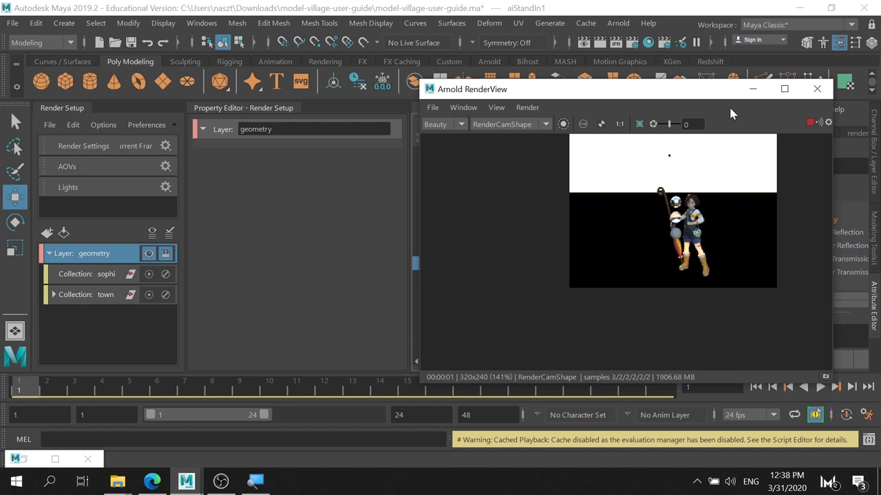
pyautogui.click(753, 89)
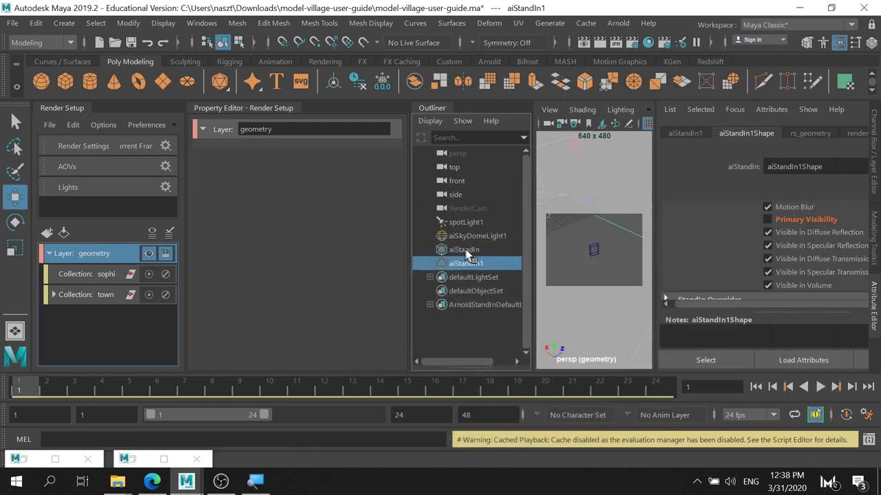
pyautogui.click(482, 236)
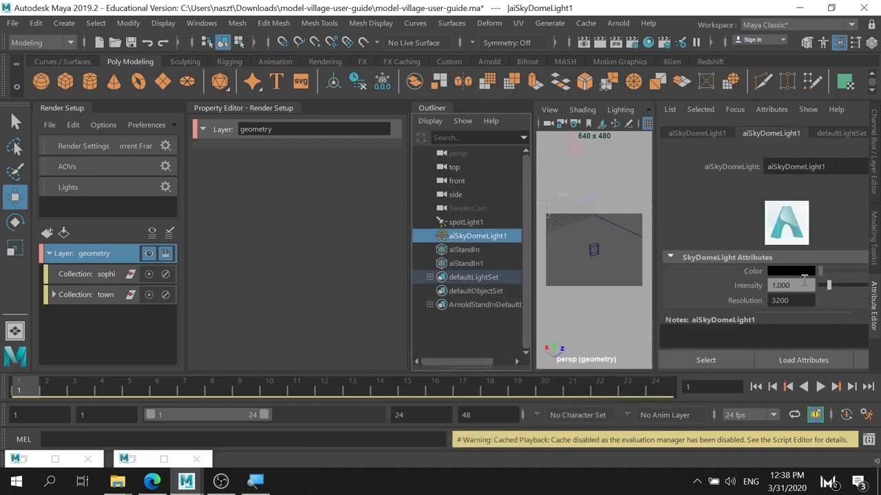
# - Create an absolute layer override for aiSkyDomeLight1's Camera visibility
pyautogui.moveTo(654, 319); pyautogui.dragTo(593, 319)
pyautogui.scroll(-2, 758, 315)
pyautogui.scroll(-2, 760, 284)
pyautogui.scroll(-1, 760, 283)
pyautogui.scroll(1, 760, 284)
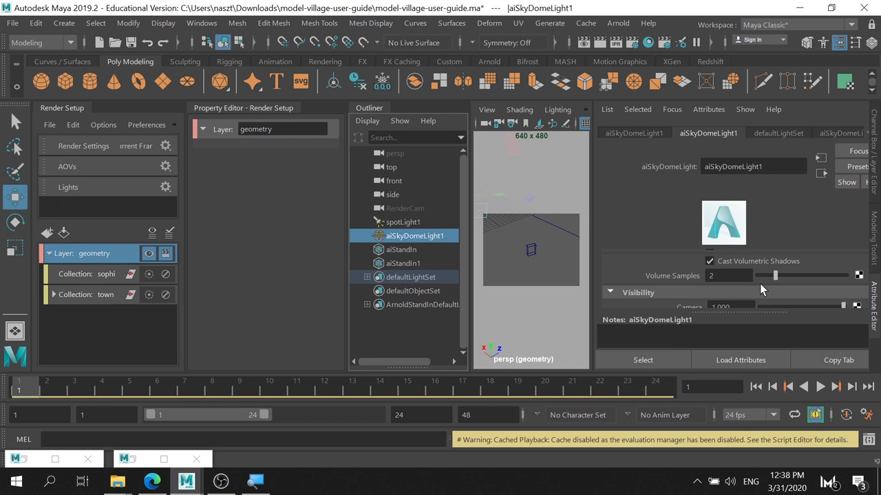
pyautogui.scroll(-1, 723, 284)
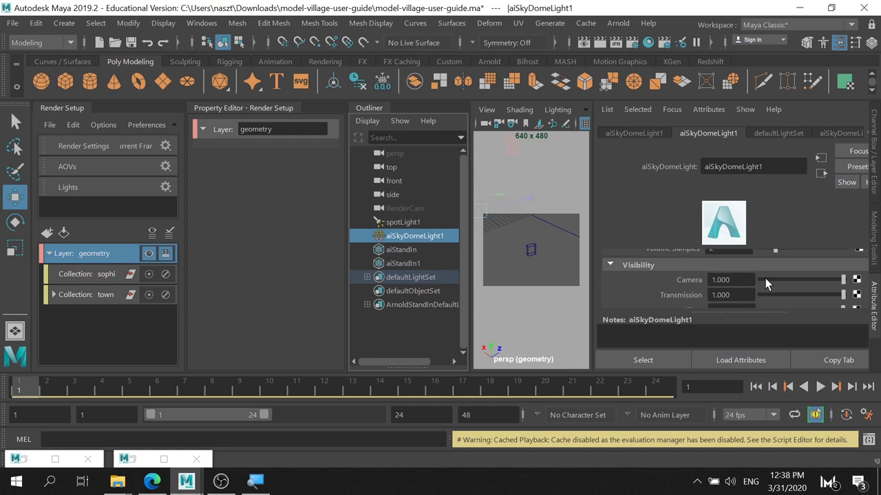
pyautogui.rightClick(698, 284)
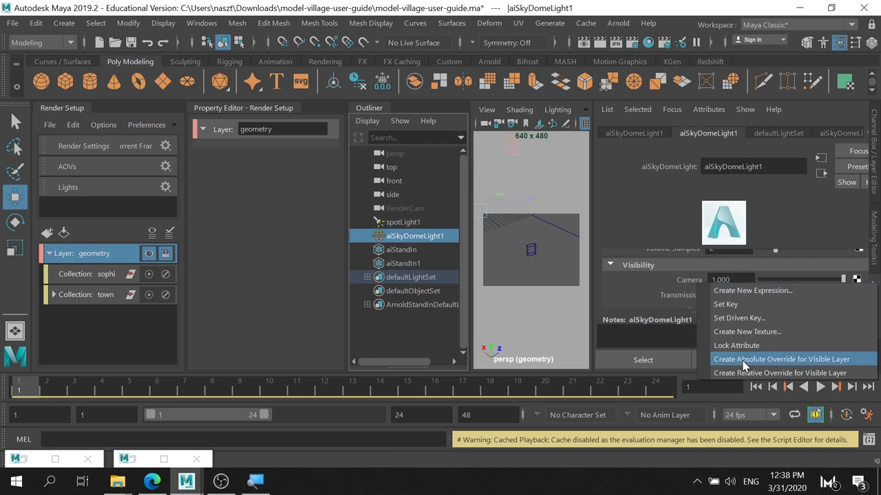
pyautogui.click(743, 359)
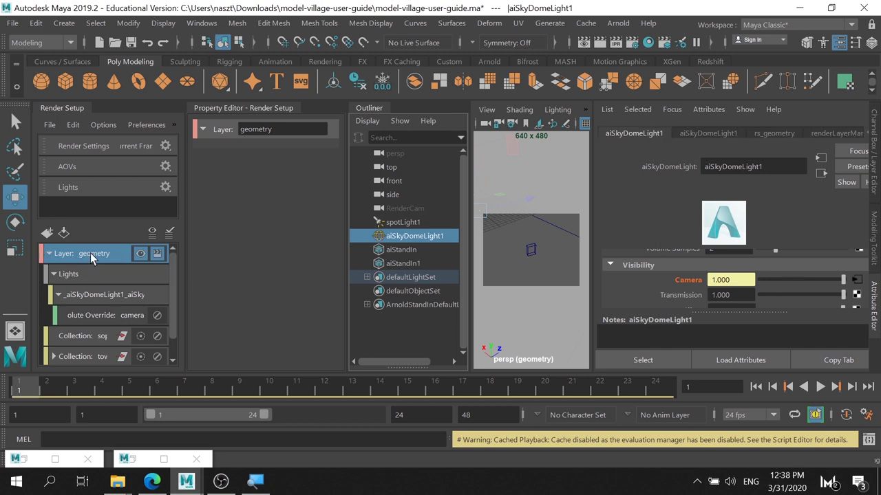
# - Set the Camera override value to 0 and check the render
pyautogui.scroll(-1, 86, 295)
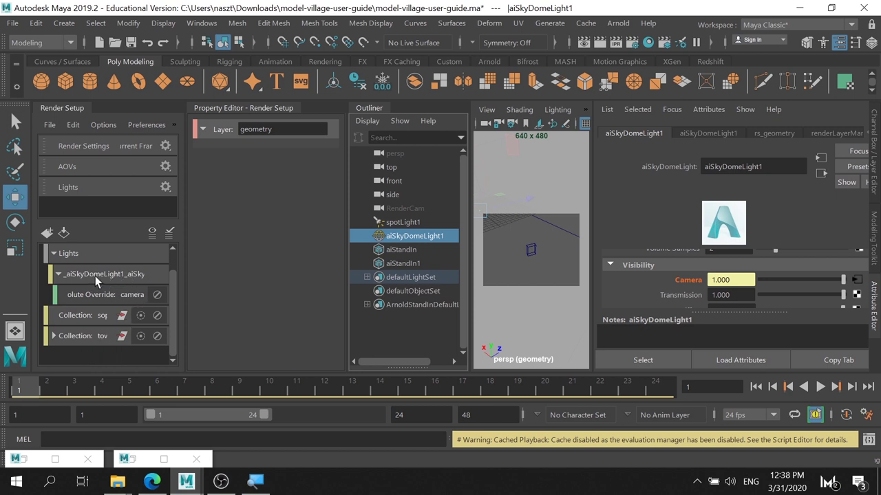
pyautogui.click(96, 294)
pyautogui.click(330, 162)
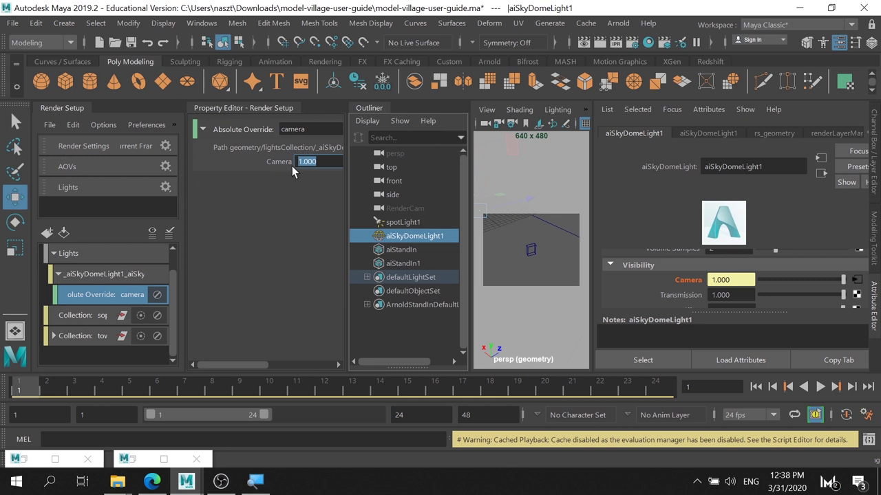
pyautogui.write('0')
pyautogui.press('Return')
pyautogui.click(164, 459)
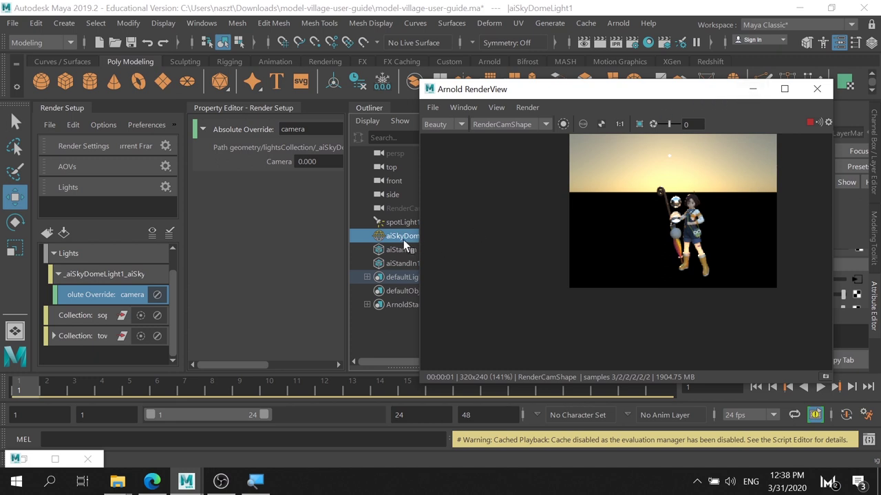
# - Compare the render with aiSkyDomeLight1's attributes by toggling Arnold RenderView
pyautogui.click(753, 89)
pyautogui.click(135, 459)
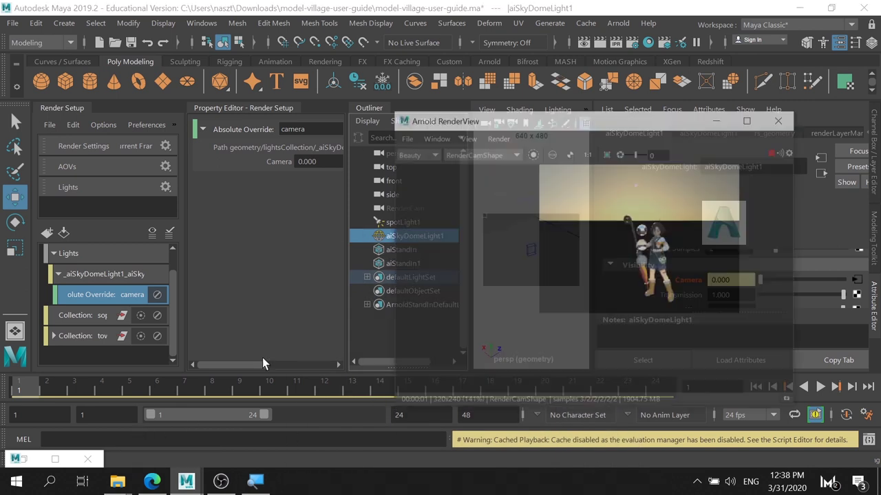
pyautogui.click(752, 89)
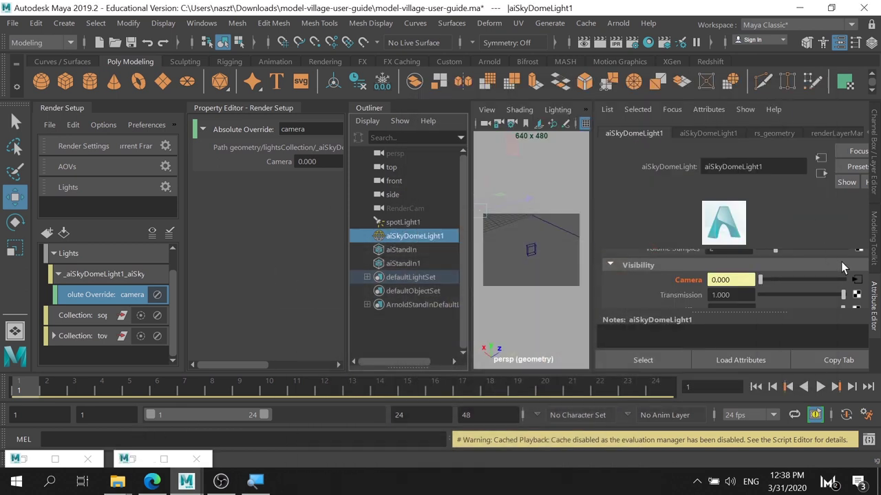
pyautogui.scroll(-2, 777, 296)
pyautogui.scroll(-2, 774, 296)
pyautogui.scroll(-2, 774, 296)
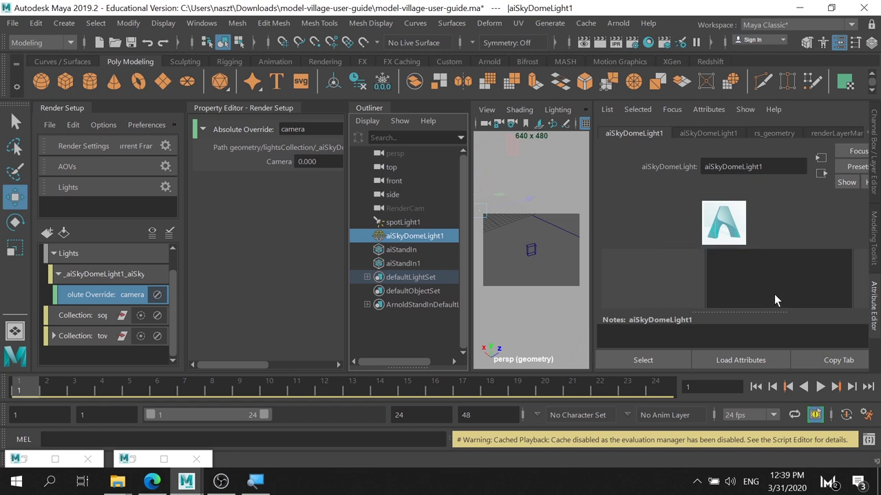
pyautogui.scroll(2, 774, 298)
pyautogui.scroll(2, 775, 297)
pyautogui.scroll(2, 774, 297)
pyautogui.scroll(2, 775, 298)
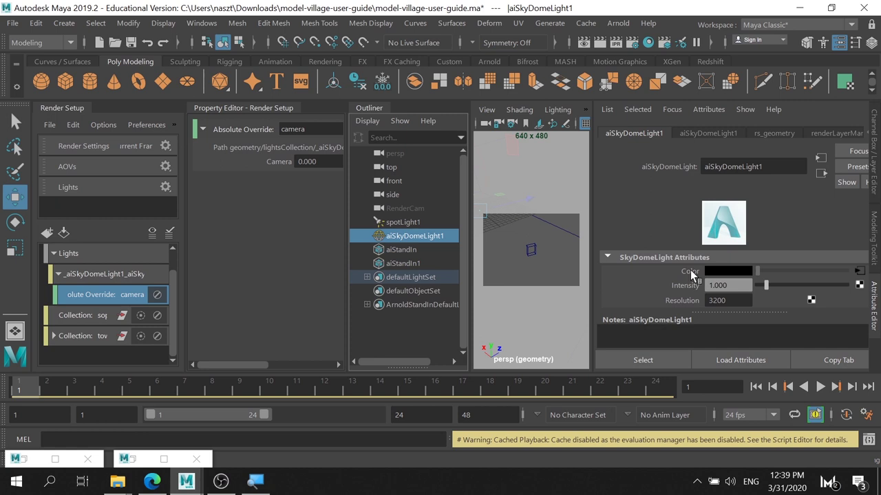
pyautogui.scroll(-1, 690, 269)
pyautogui.scroll(1, 690, 269)
# - Open the aiPhysicalSky1 node feeding the sky colour and review it against the render
pyautogui.click(858, 271)
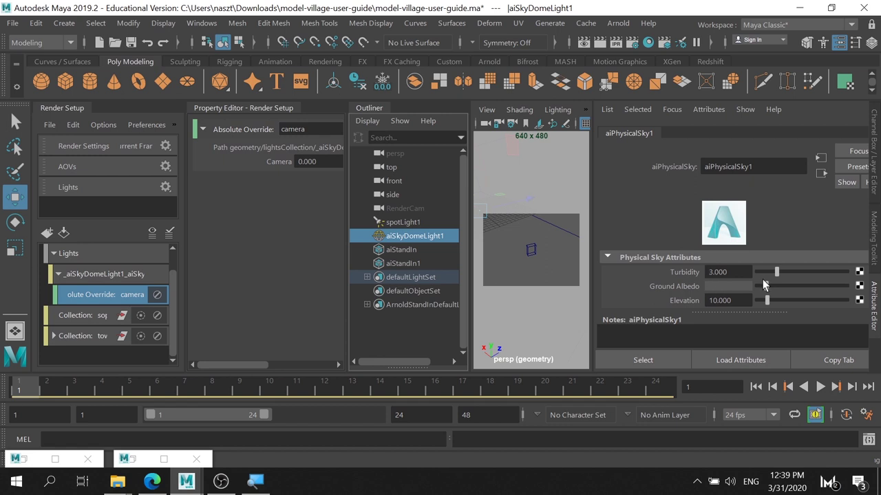
pyautogui.scroll(-2, 760, 282)
pyautogui.scroll(-3, 762, 282)
pyautogui.scroll(1, 762, 282)
pyautogui.scroll(-1, 763, 282)
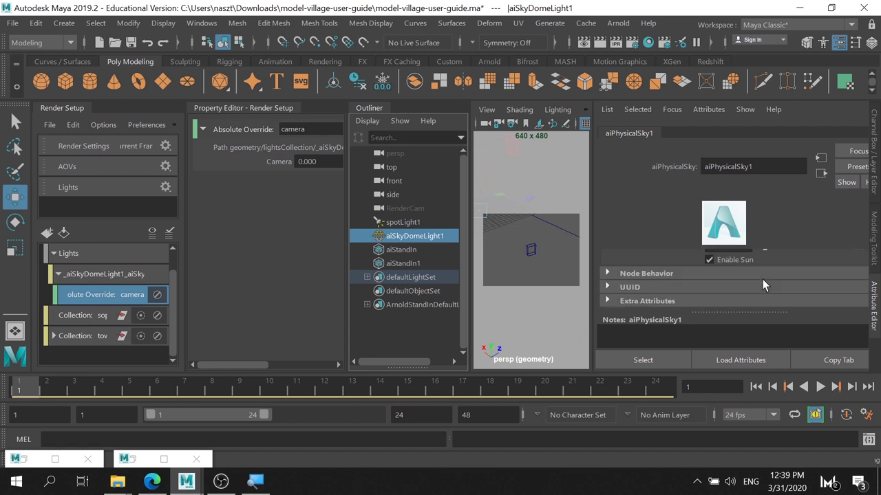
pyautogui.scroll(1, 763, 279)
pyautogui.scroll(-1, 762, 279)
pyautogui.scroll(1, 670, 282)
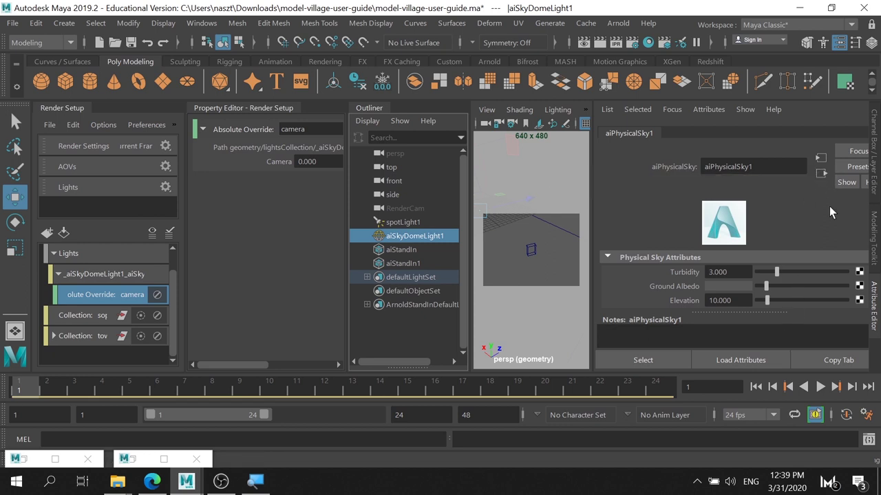
pyautogui.click(129, 459)
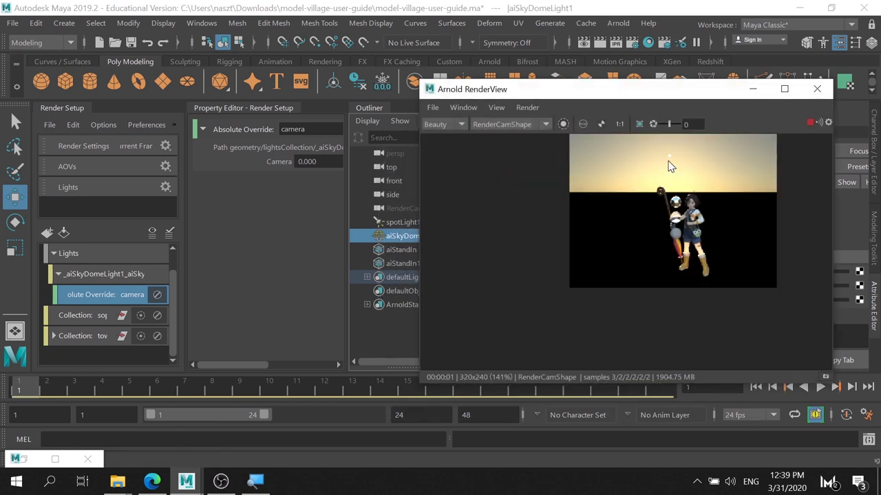
pyautogui.scroll(1, 695, 179)
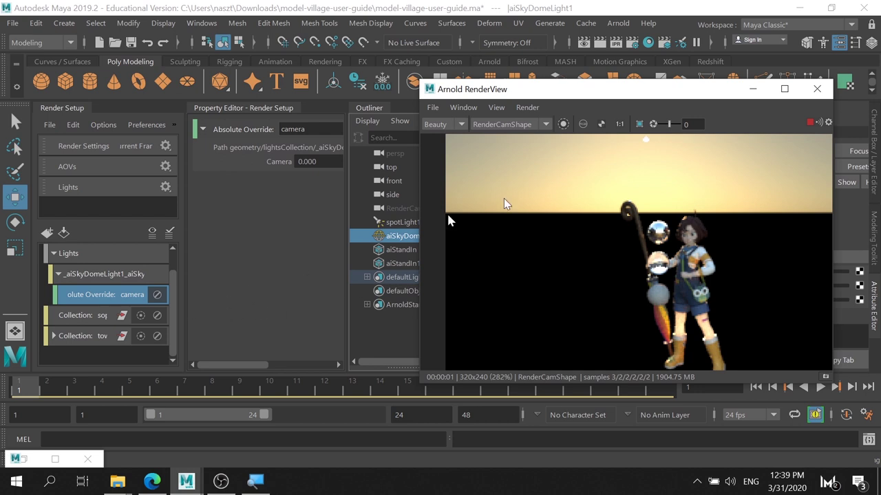
pyautogui.click(753, 90)
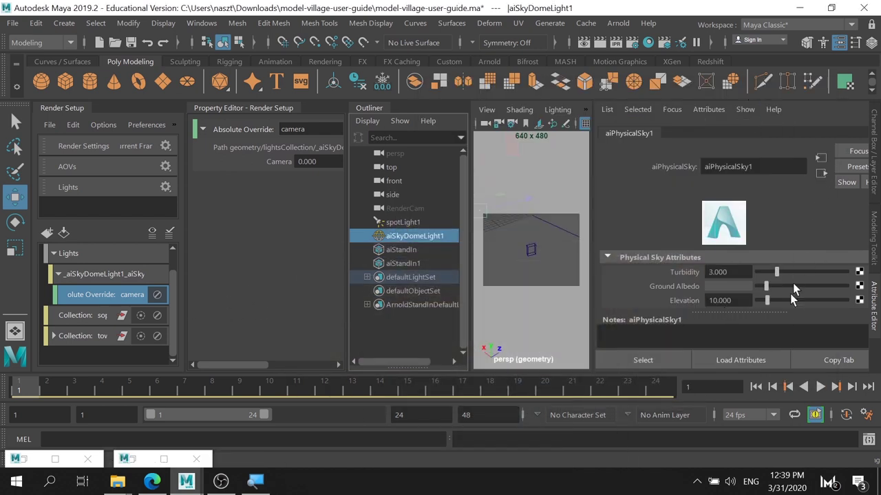
pyautogui.scroll(-2, 790, 303)
pyautogui.scroll(-2, 789, 299)
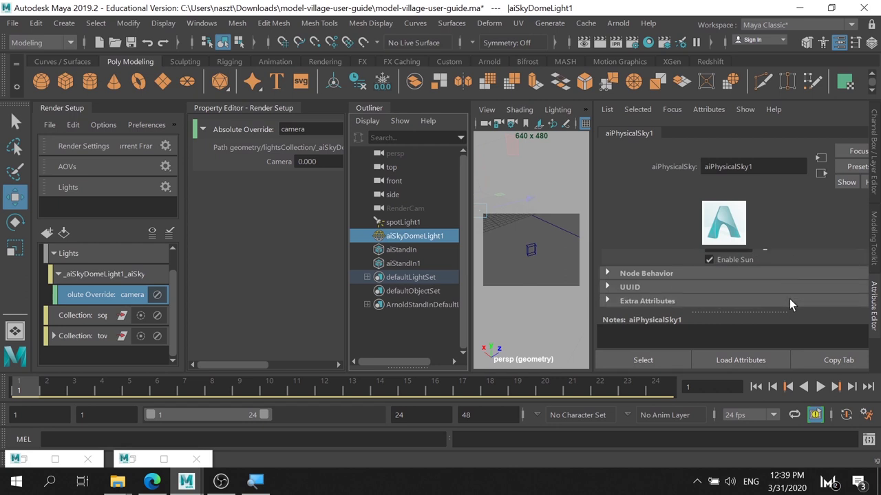
# - Add an absolute layer override on aiSkyDomeLight1's Diffuse, set it to 0.000, and restore Arnold RenderView
pyautogui.click(822, 173)
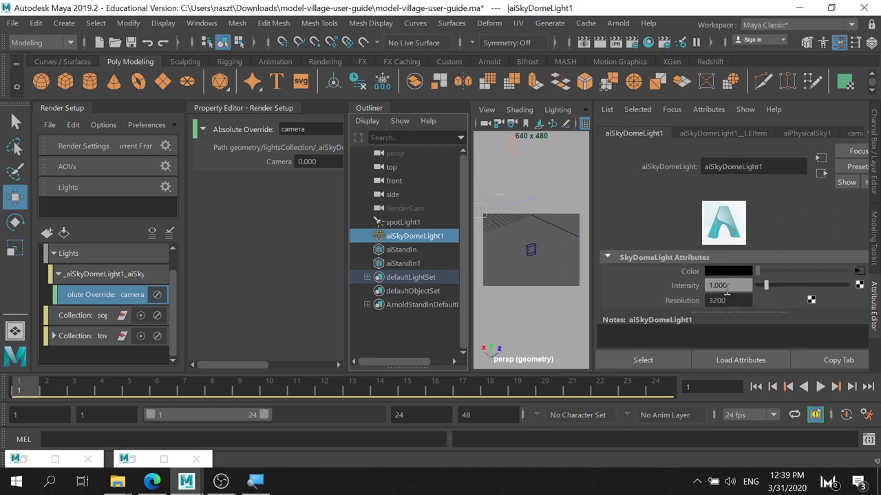
pyautogui.scroll(-2, 739, 296)
pyautogui.scroll(1, 740, 296)
pyautogui.scroll(-2, 739, 298)
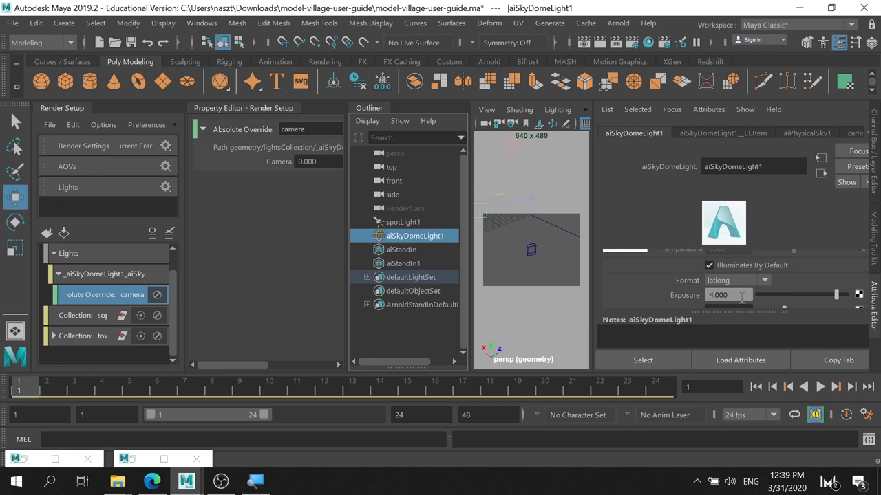
pyautogui.scroll(-1, 759, 272)
pyautogui.scroll(-1, 759, 282)
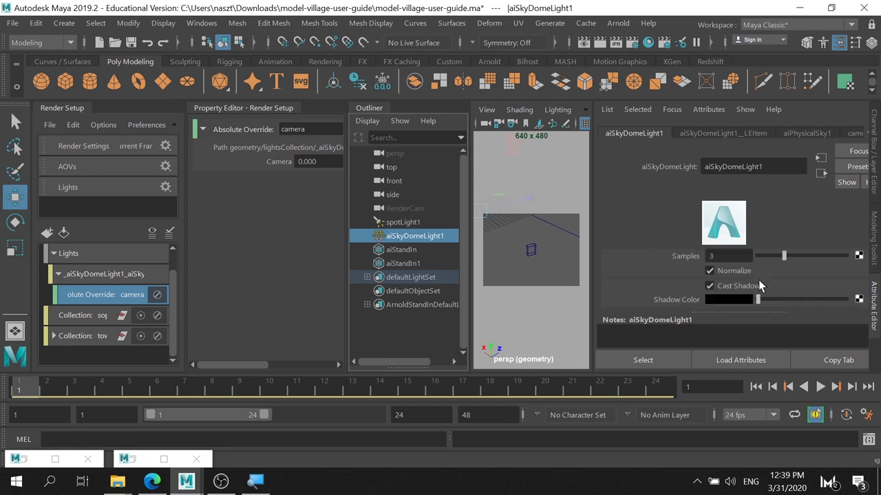
pyautogui.scroll(-2, 759, 282)
pyautogui.scroll(-1, 759, 283)
pyautogui.scroll(1, 758, 280)
pyautogui.scroll(-1, 758, 280)
pyautogui.scroll(-2, 744, 300)
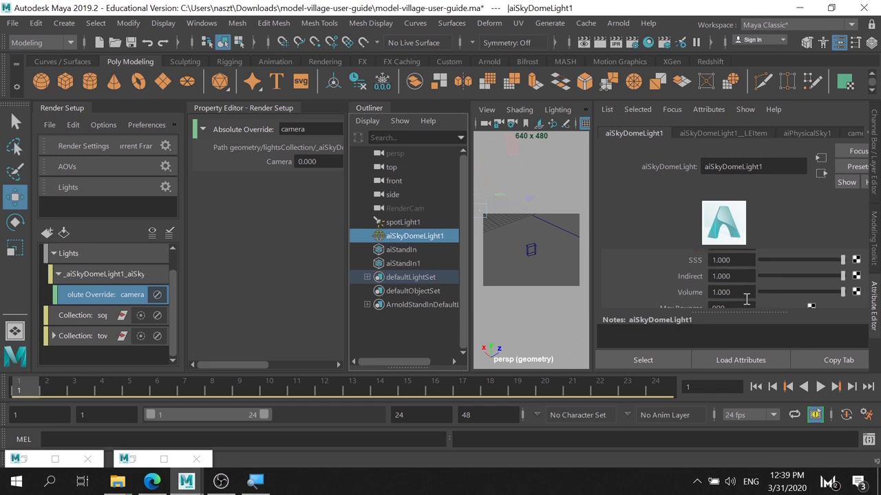
pyautogui.scroll(2, 764, 261)
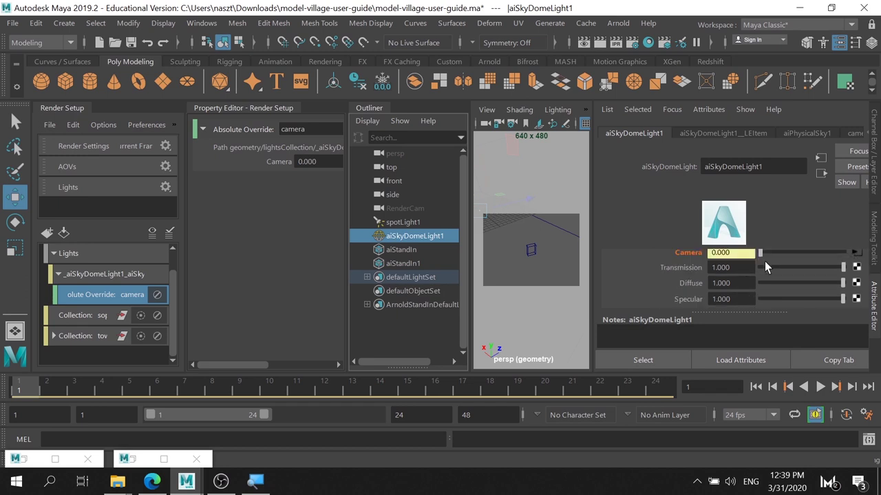
pyautogui.rightClick(702, 286)
pyautogui.click(752, 362)
pyautogui.moveTo(780, 287); pyautogui.dragTo(753, 283)
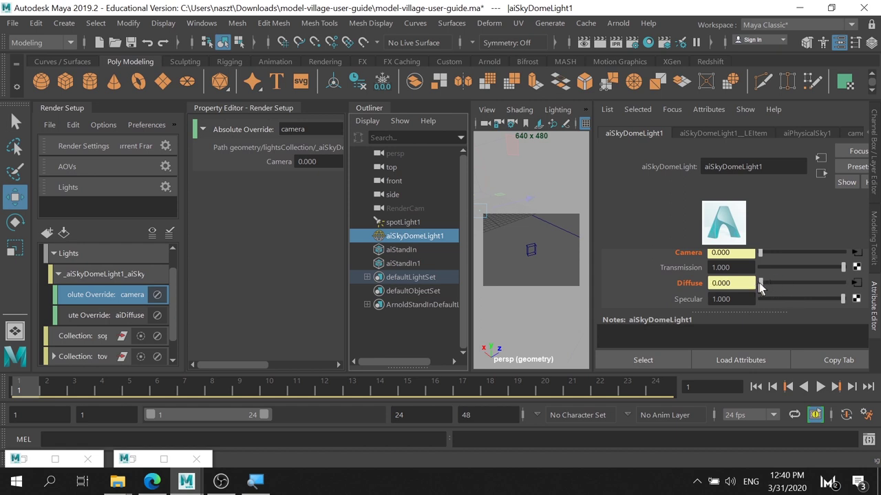
pyautogui.click(135, 457)
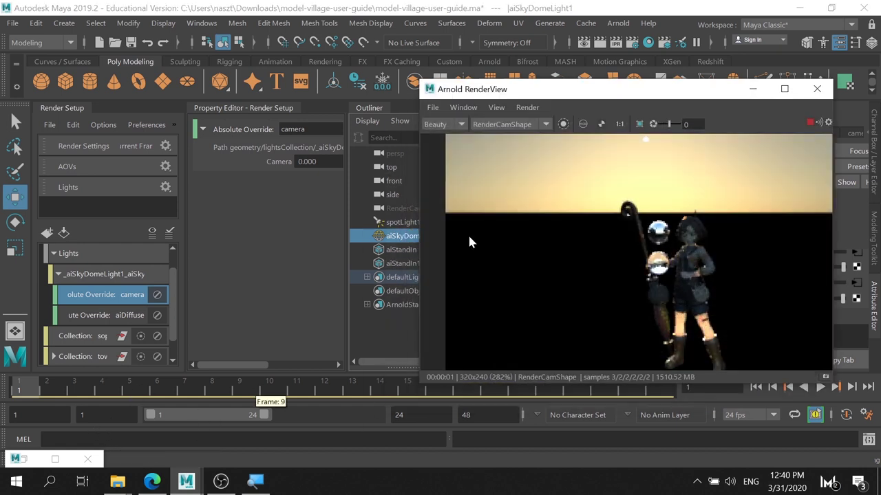
# - Move Arnold RenderView aside and raise the sky dome Diffuse back to 1.000
pyautogui.moveTo(688, 91); pyautogui.dragTo(463, 82)
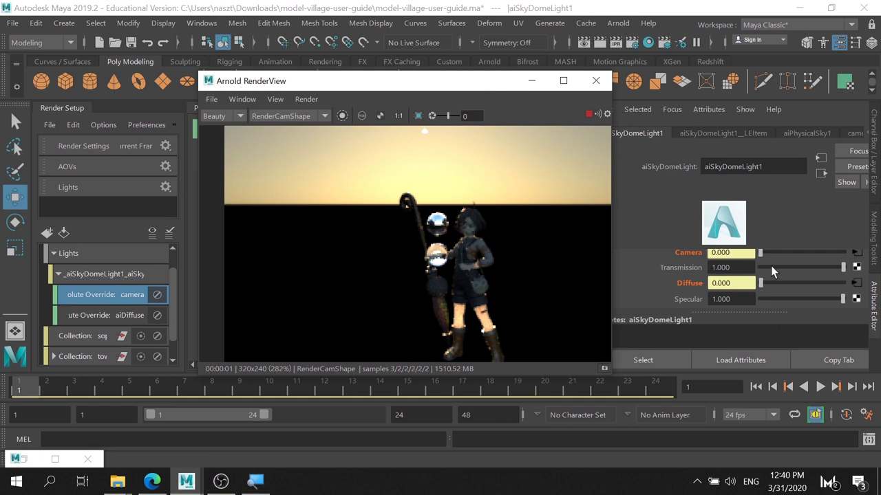
pyautogui.moveTo(779, 282); pyautogui.dragTo(844, 280)
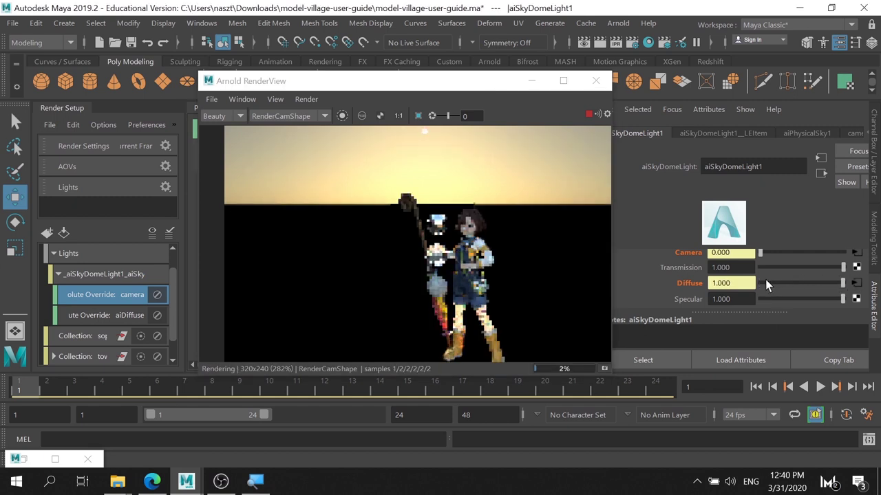
pyautogui.scroll(-5, 765, 280)
pyautogui.scroll(3, 785, 278)
pyautogui.scroll(-3, 772, 277)
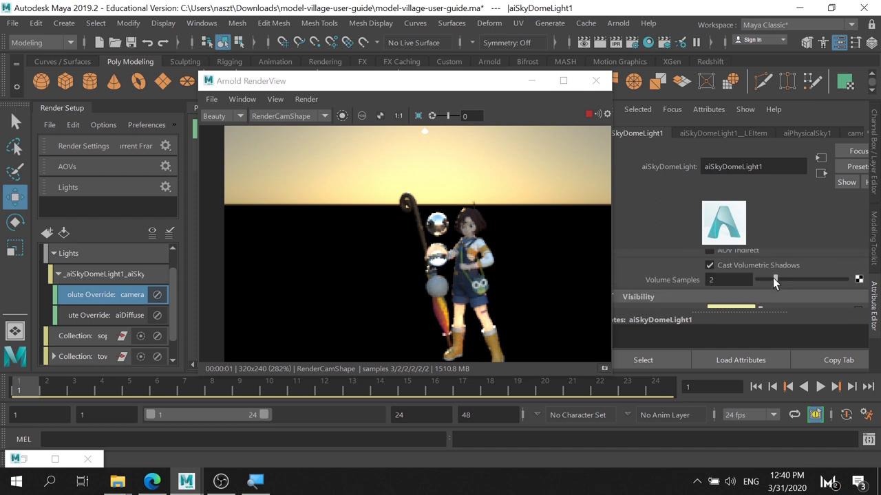
pyautogui.scroll(2, 771, 277)
# - Add an absolute layer override on the sky dome light's Color, then disable the Diffuse override
pyautogui.scroll(2, 770, 277)
pyautogui.scroll(2, 770, 276)
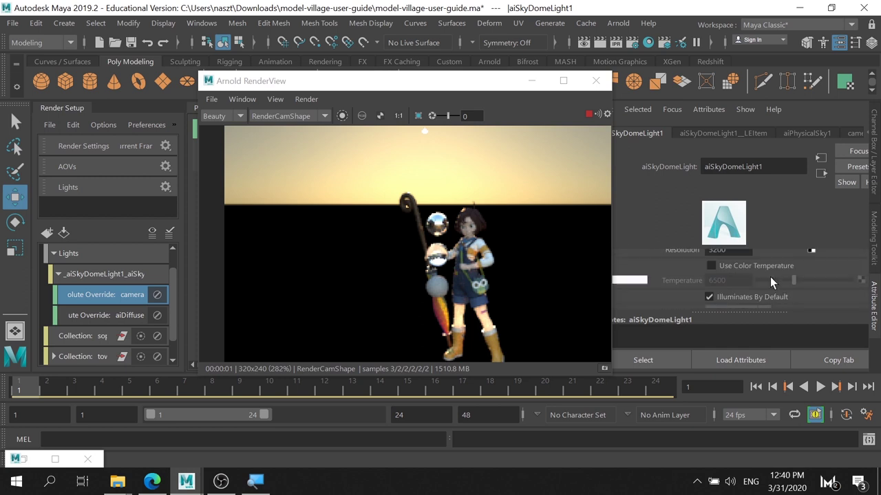
pyautogui.scroll(2, 770, 277)
pyautogui.rightClick(689, 271)
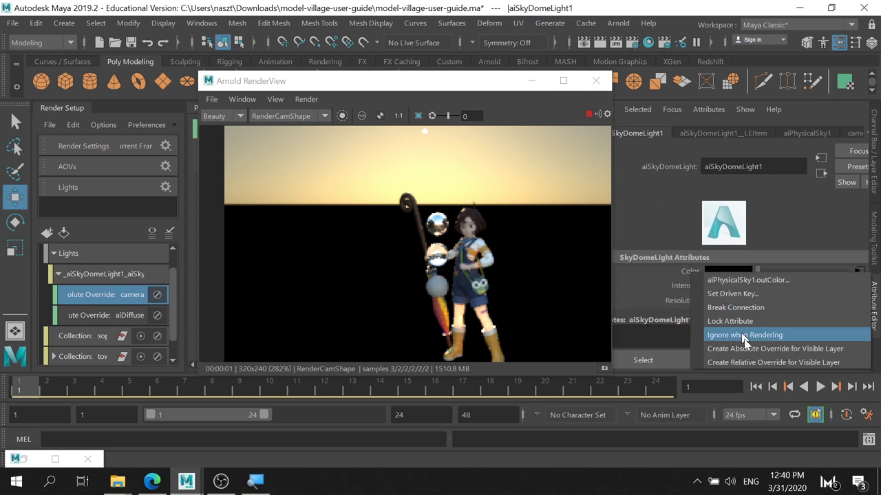
pyautogui.click(760, 349)
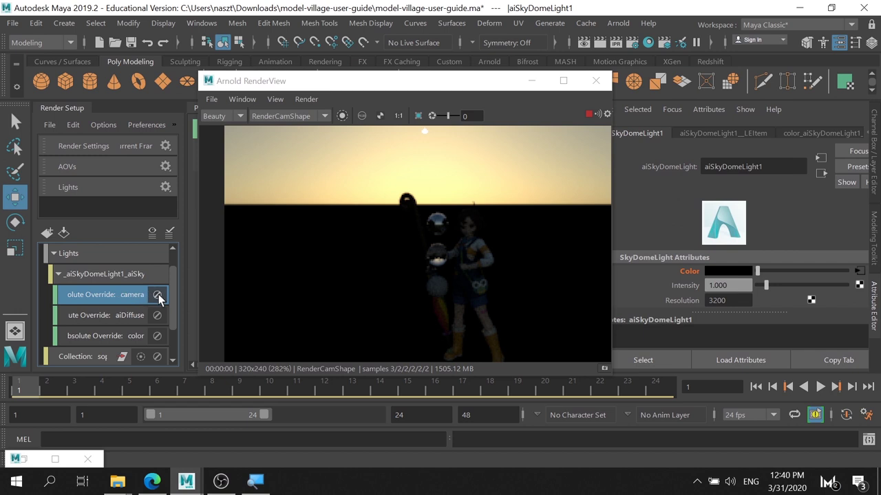
pyautogui.click(158, 316)
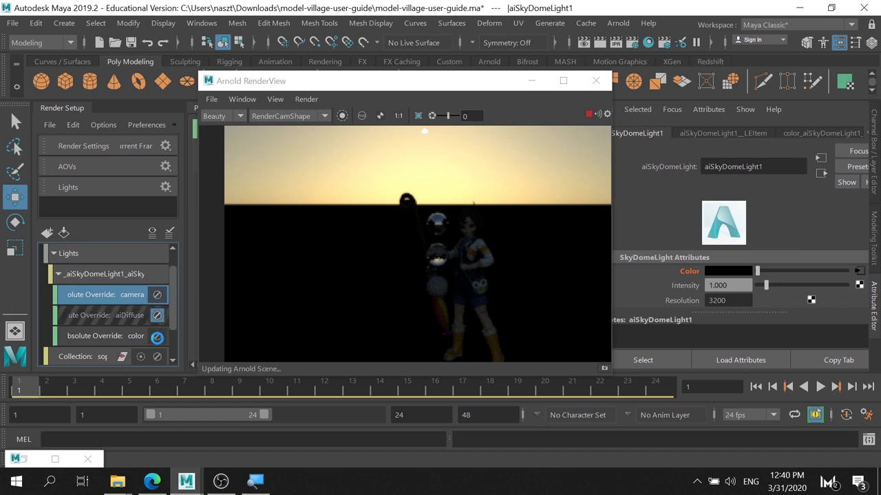
# - Disable the Color override and inspect the aiPhysicalSky1 node connected to the light's Color
pyautogui.click(159, 337)
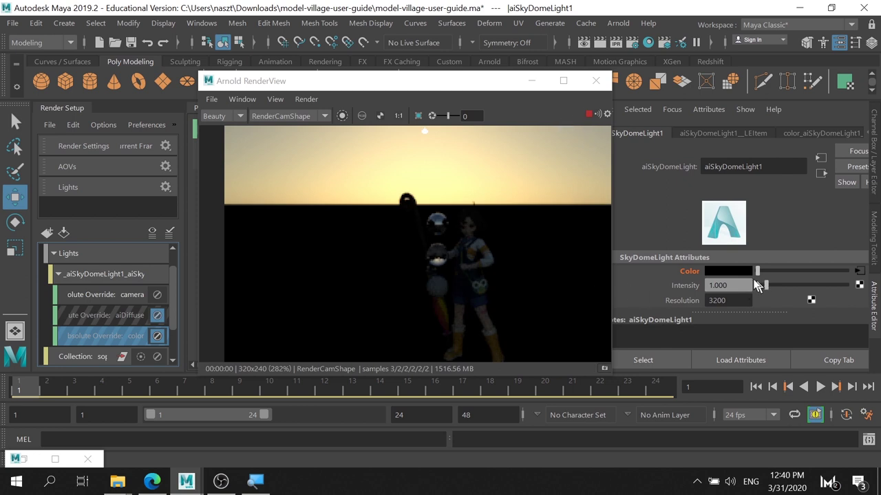
pyautogui.rightClick(696, 273)
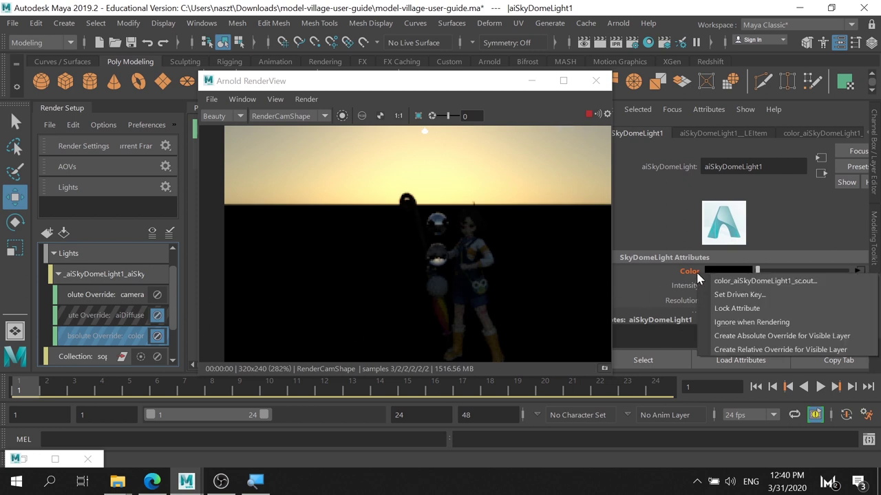
pyautogui.click(810, 234)
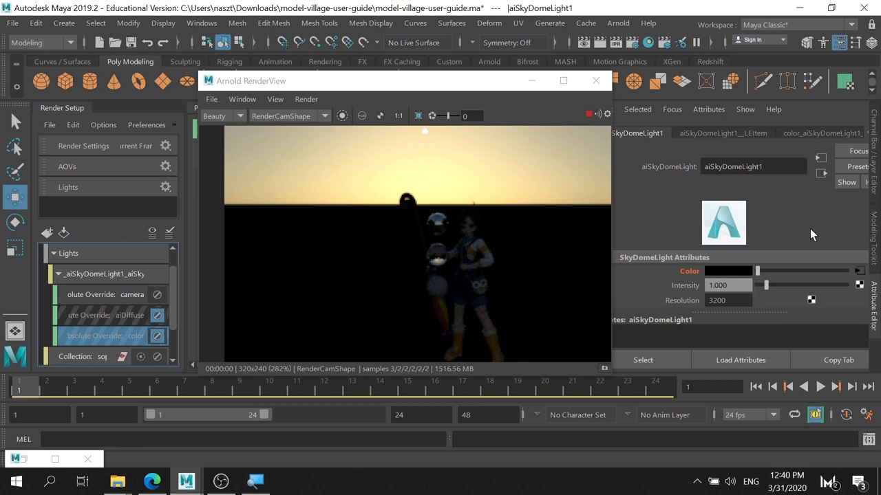
pyautogui.click(857, 272)
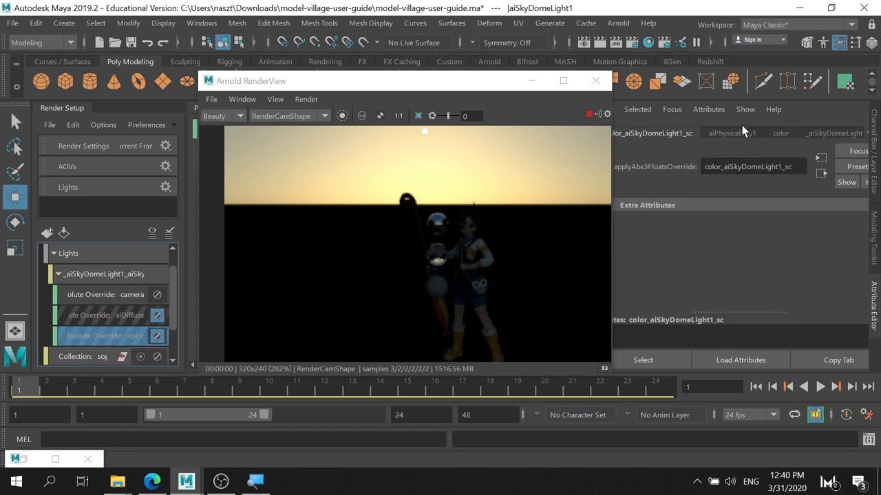
pyautogui.click(731, 132)
pyautogui.click(652, 133)
# - Delete the _aiSkyDomeLight1 override group and minimize Arnold RenderView
pyautogui.click(105, 290)
pyautogui.click(121, 279)
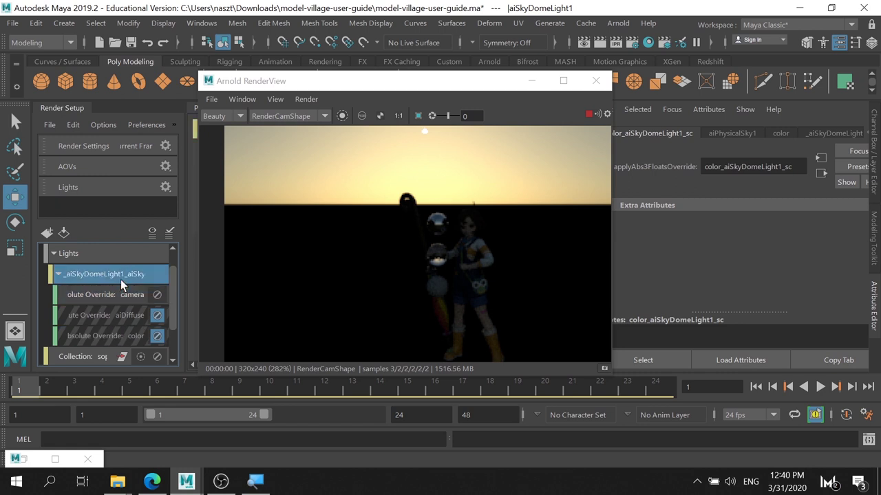
pyautogui.press('Delete')
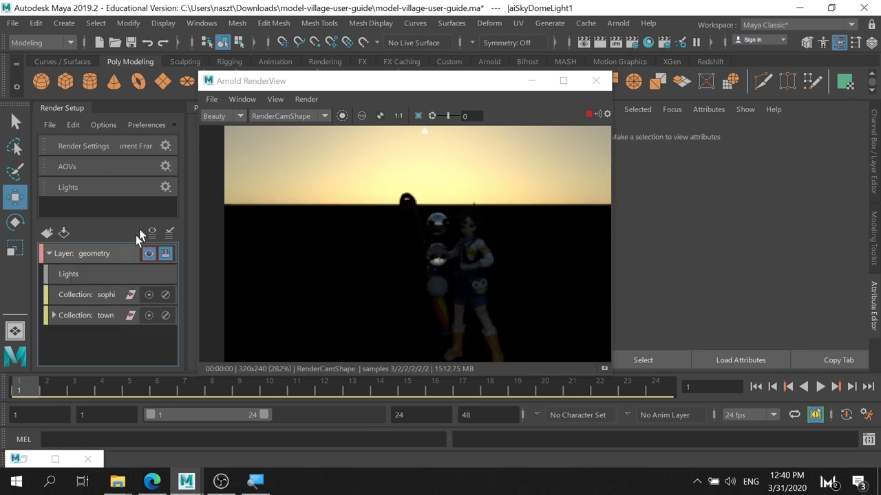
pyautogui.click(534, 84)
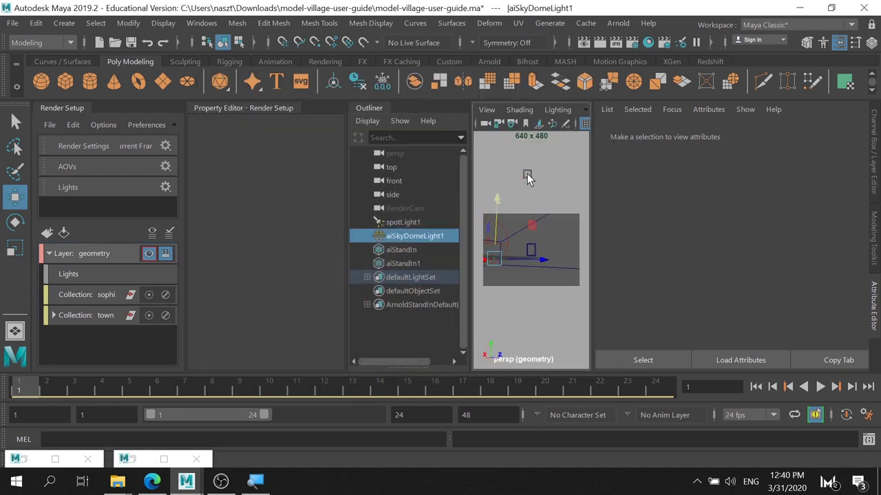
# - Break aiPhysicalSky1's connection to aiSkyDomeLight1's Color and set the Color to white
pyautogui.keyDown('alt'); pyautogui.moveTo(492, 175); pyautogui.dragTo(505, 239); pyautogui.keyUp('alt')
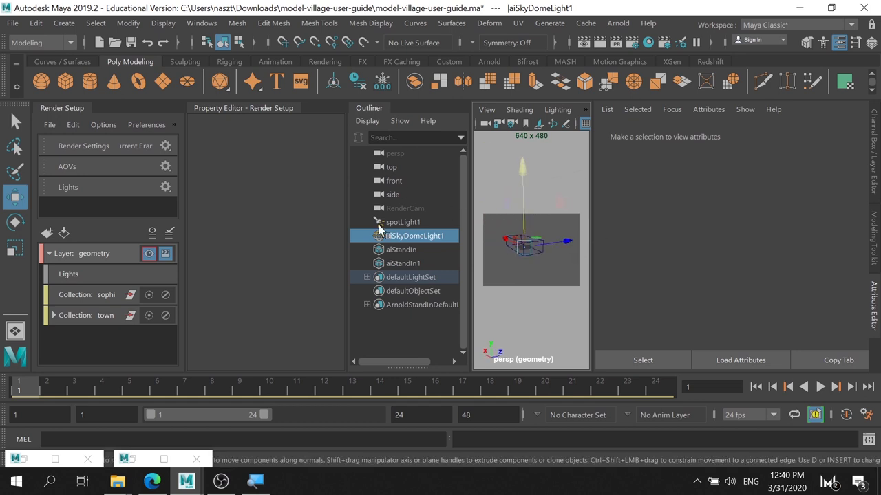
pyautogui.click(410, 236)
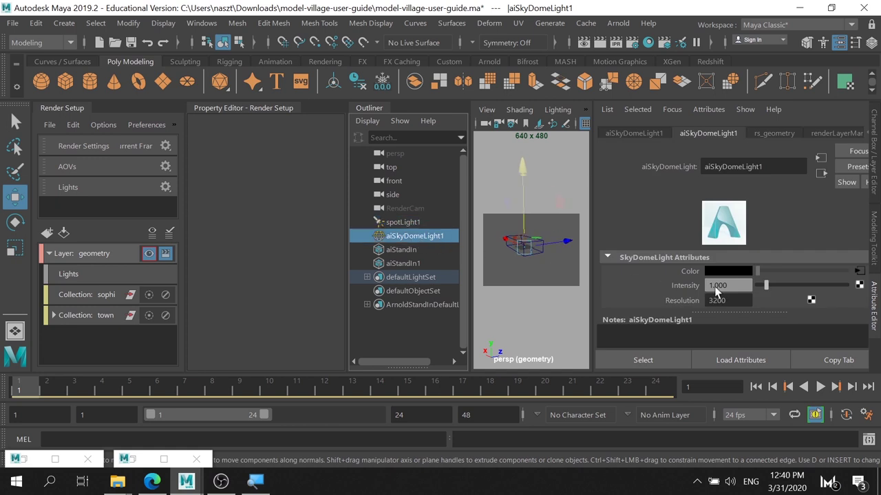
pyautogui.rightClick(688, 270)
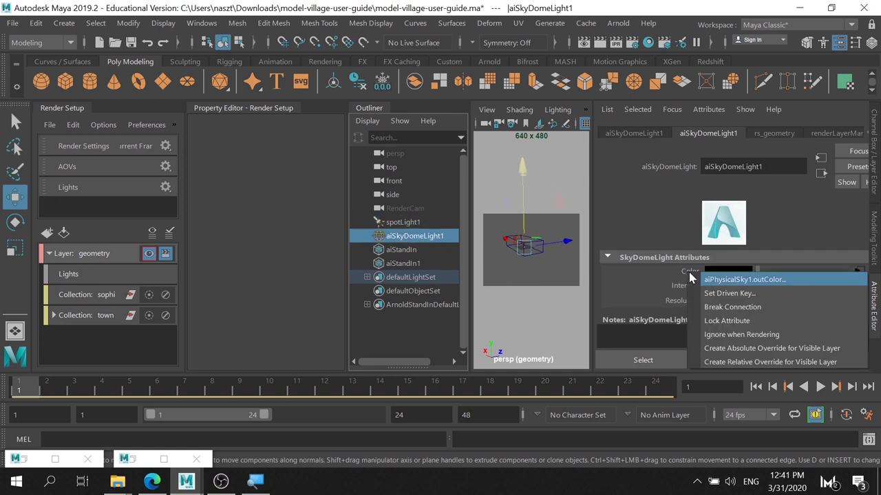
pyautogui.click(770, 309)
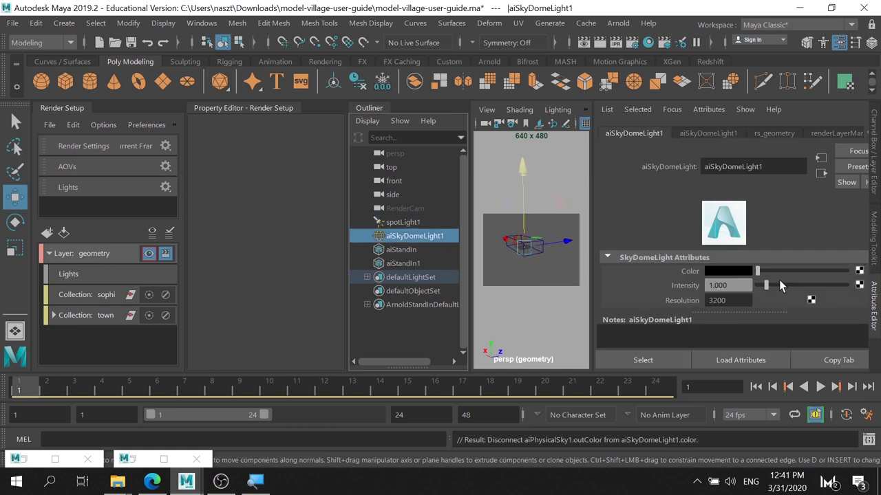
pyautogui.click(777, 272)
pyautogui.click(840, 271)
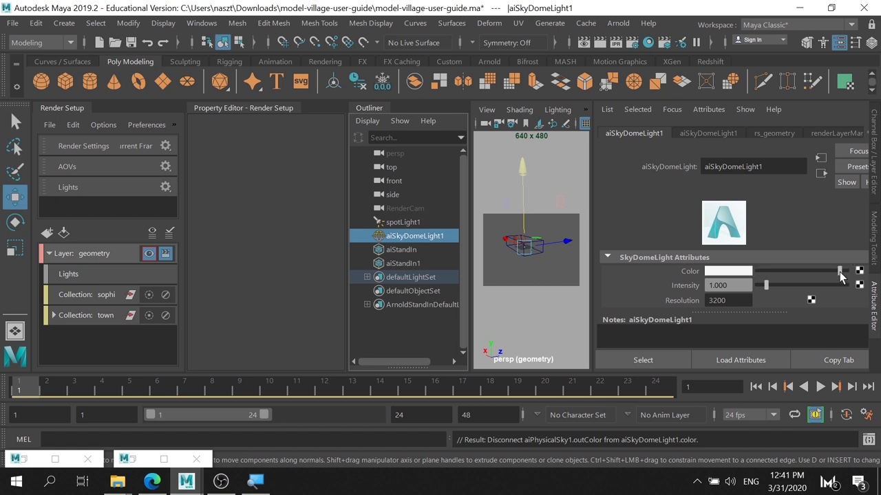
pyautogui.click(845, 271)
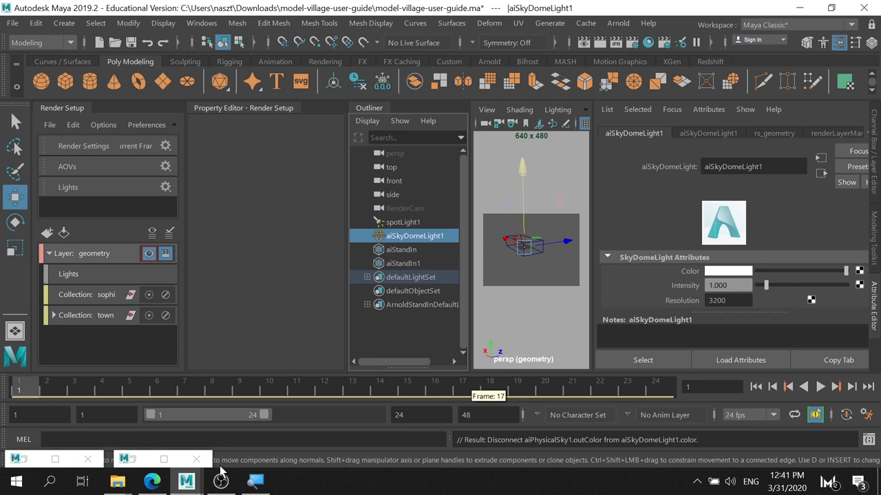
pyautogui.click(147, 465)
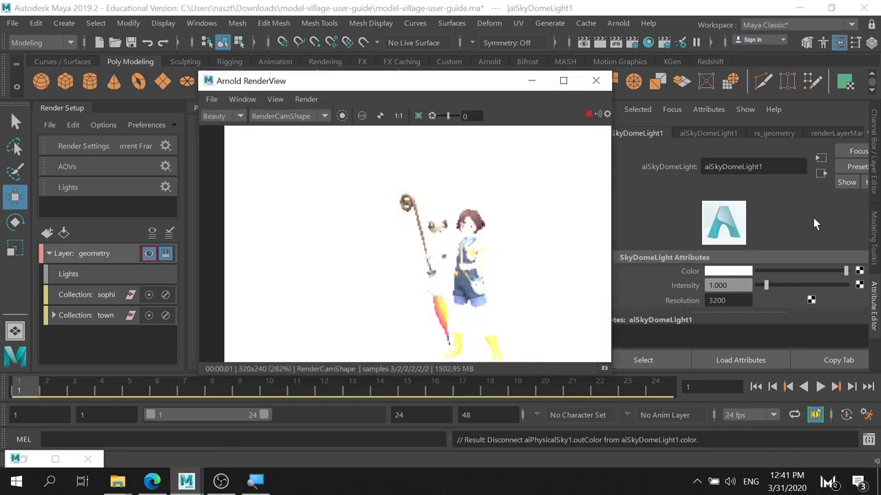
# - Lower the sky dome light's Exposure from 4.000 to 0.079
pyautogui.scroll(-2, 819, 248)
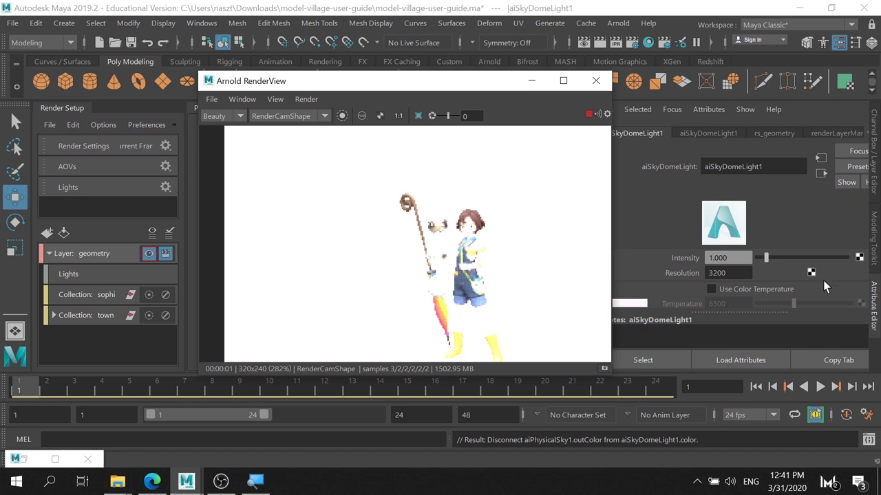
pyautogui.scroll(-1, 830, 278)
pyautogui.scroll(-1, 830, 278)
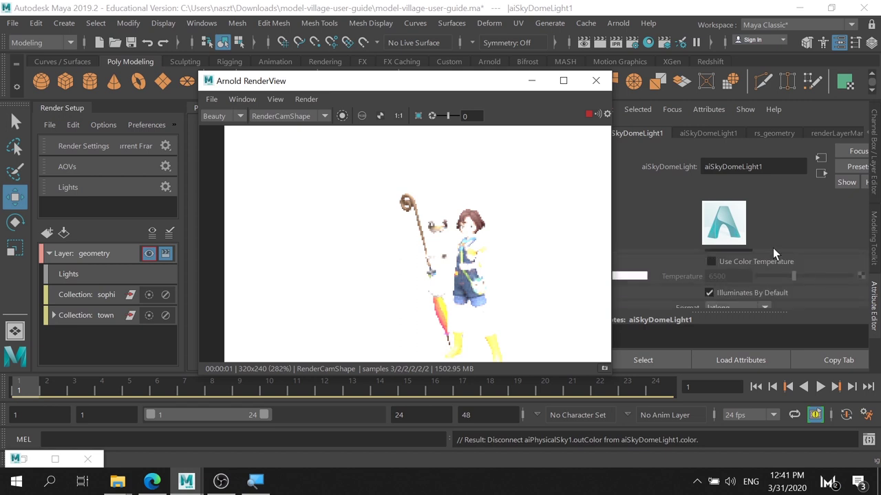
pyautogui.scroll(-2, 804, 270)
pyautogui.click(804, 268)
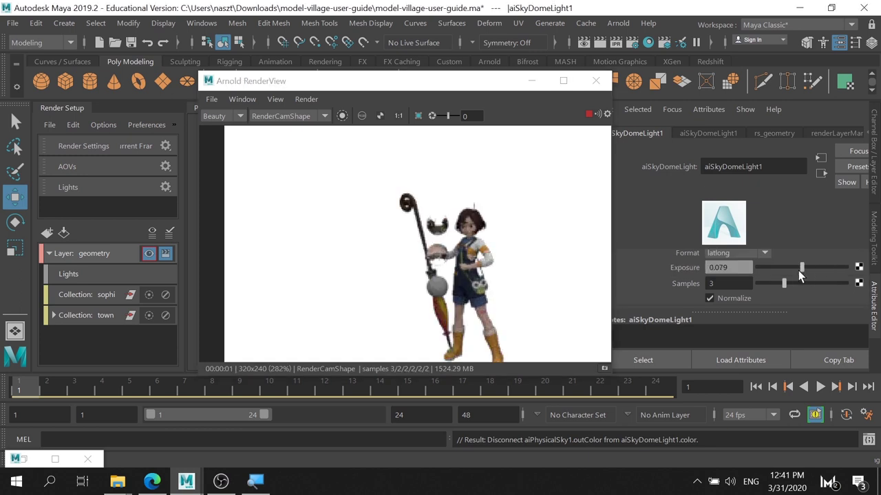
pyautogui.scroll(-2, 800, 263)
pyautogui.scroll(-2, 799, 263)
pyautogui.scroll(-2, 799, 263)
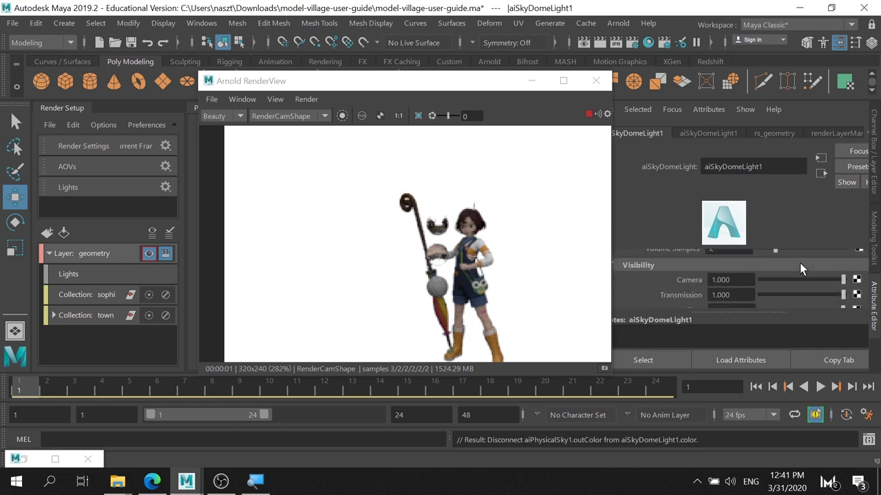
# - Create an absolute override on the dome light's Camera visibility and set its value to 0
pyautogui.rightClick(695, 279)
pyautogui.click(778, 355)
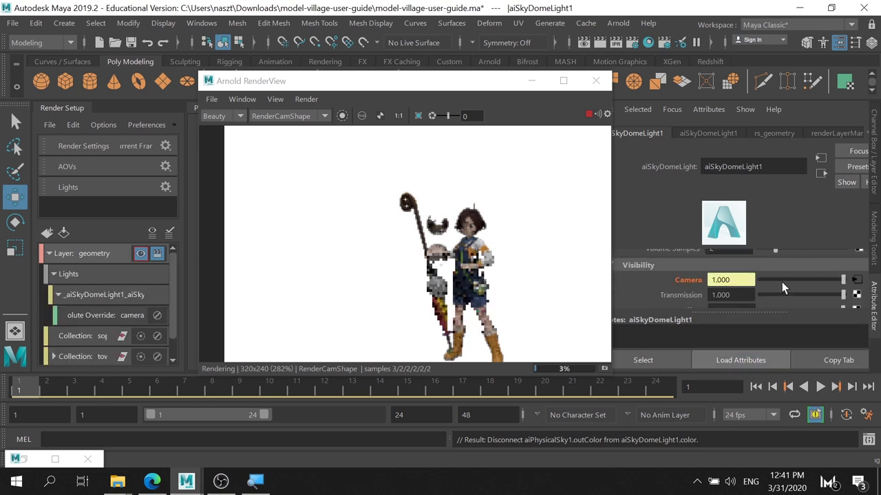
pyautogui.click(101, 319)
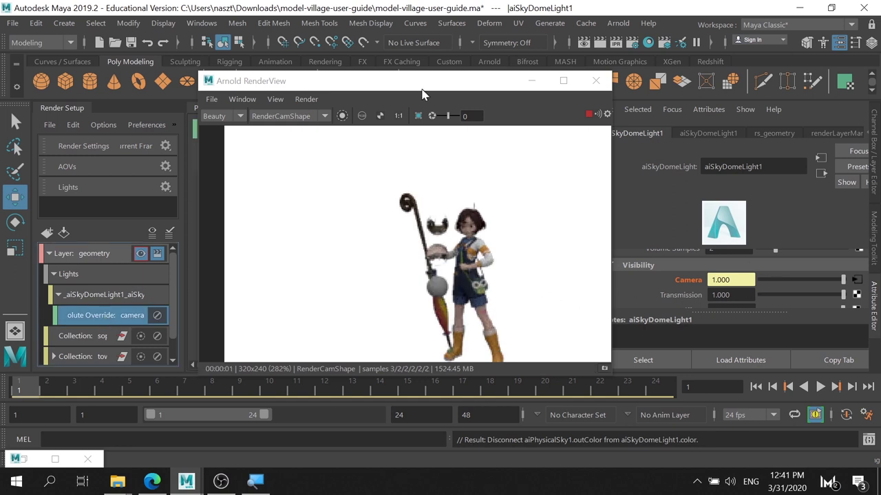
pyautogui.moveTo(413, 80); pyautogui.dragTo(574, 66)
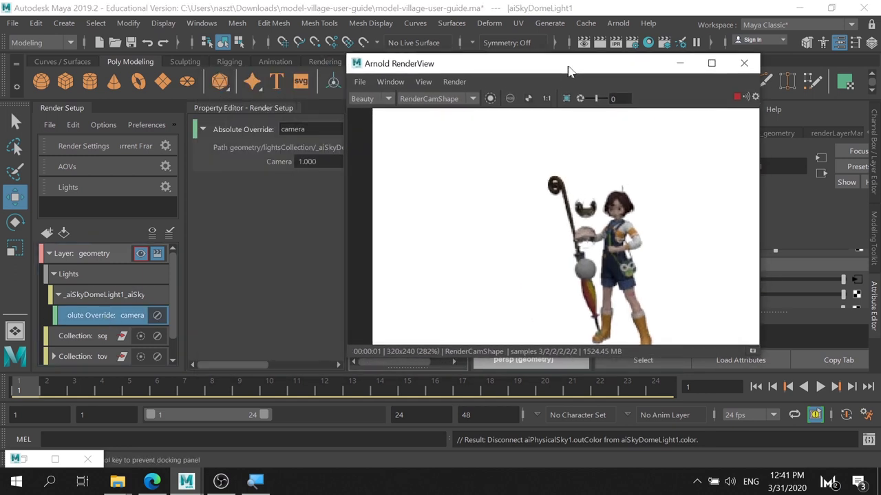
pyautogui.click(317, 162)
pyautogui.write('0')
pyautogui.press('Return')
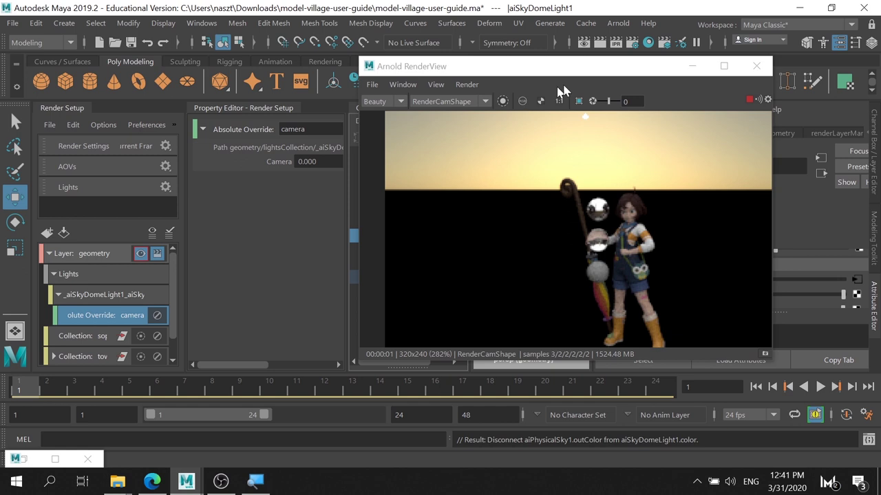
pyautogui.click(692, 66)
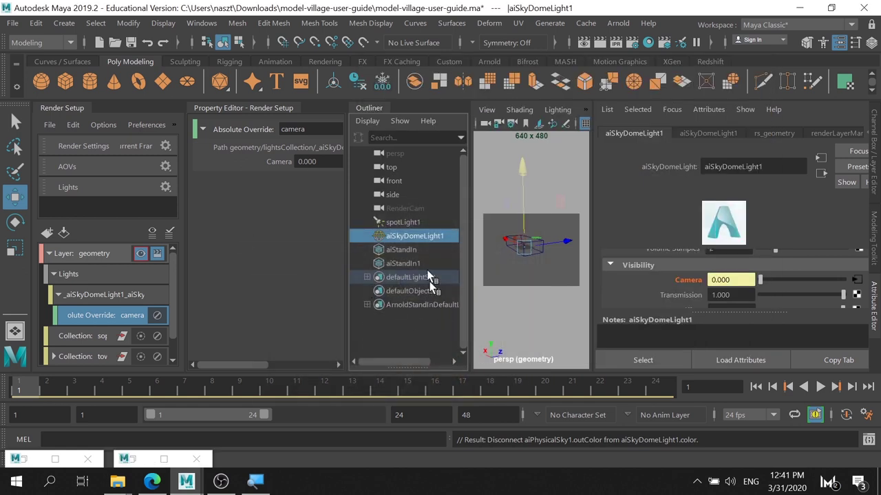
# - In Arnold Render Settings > Environment, break aiPhysicalSky1's connection to Background (Legacy)
pyautogui.click(632, 42)
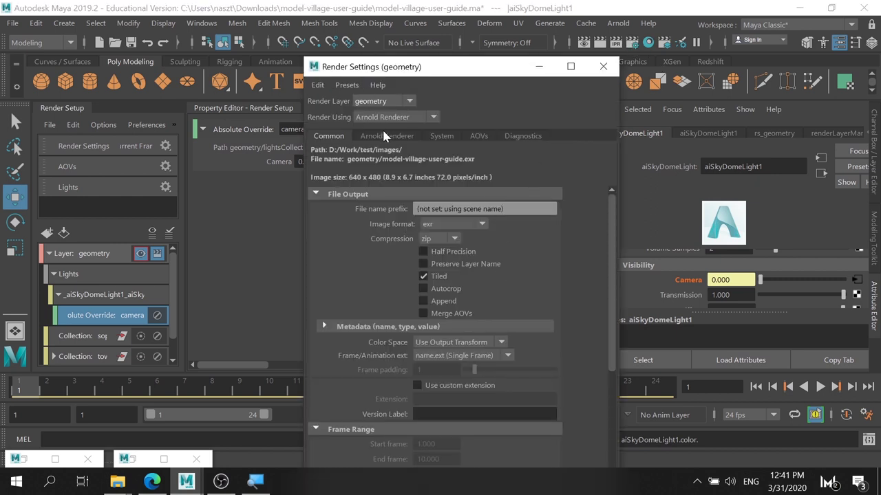
pyautogui.click(387, 136)
pyautogui.click(351, 386)
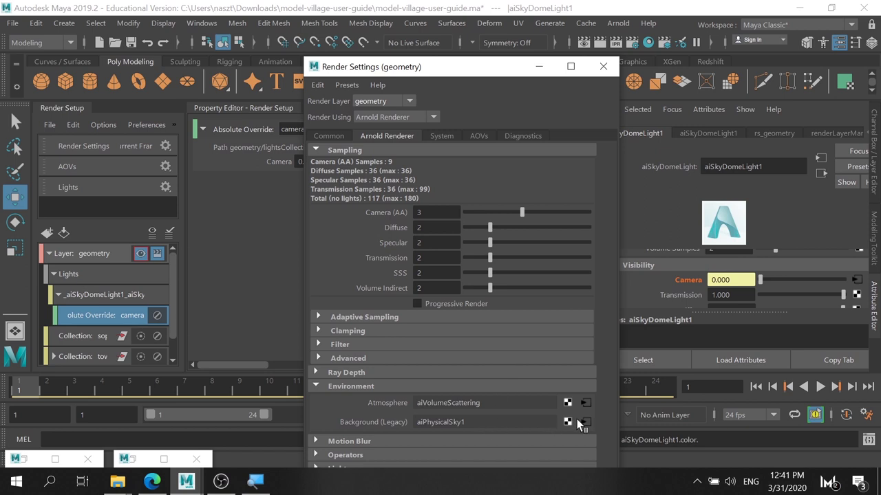
pyautogui.rightClick(389, 421)
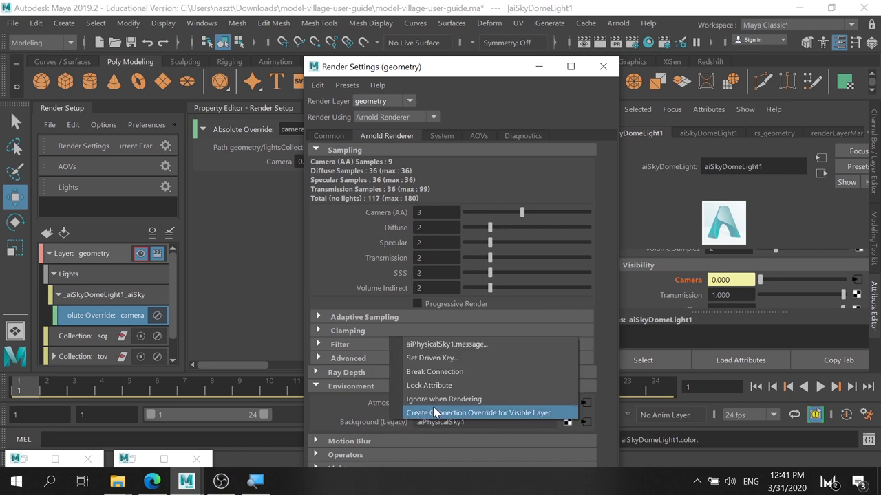
pyautogui.click(457, 372)
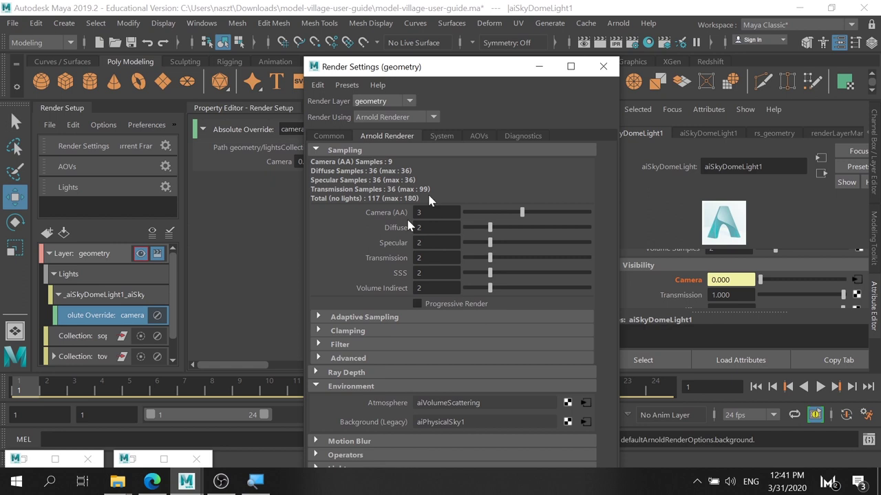
# - Restore Arnold RenderView and re-render the full scene with Render Settings on masterLayer
pyautogui.click(538, 67)
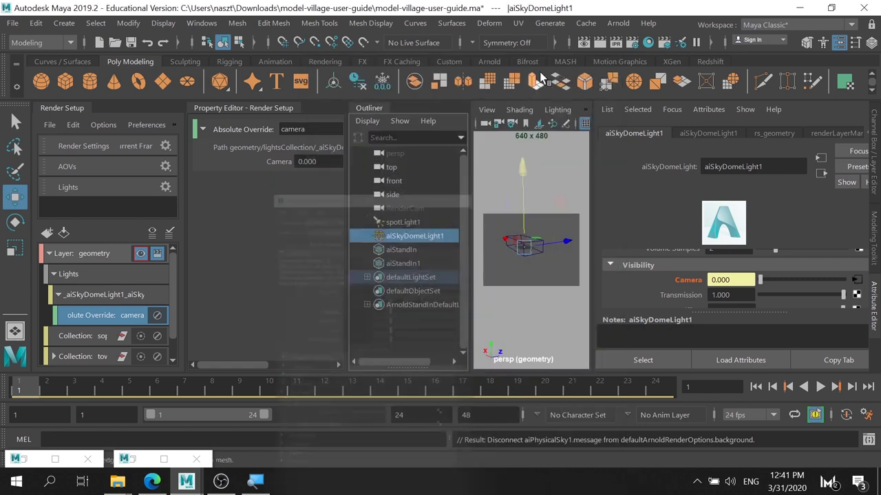
pyautogui.doubleClick(241, 459)
pyautogui.click(163, 459)
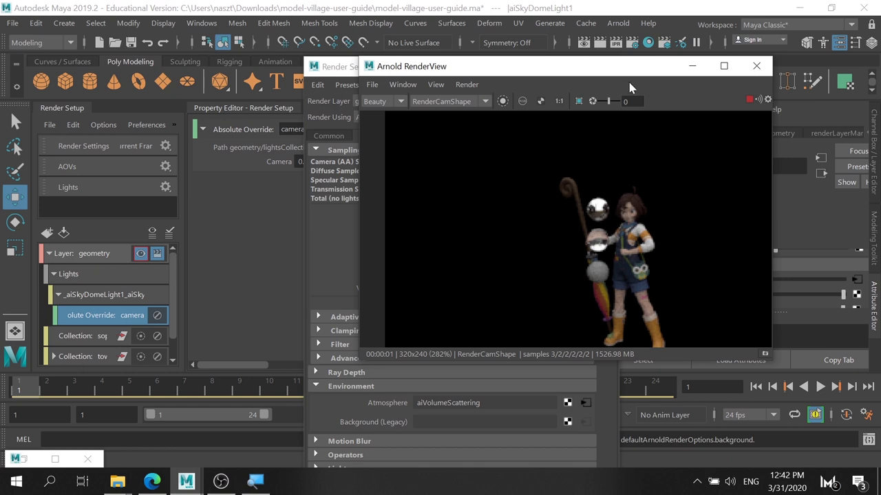
pyautogui.moveTo(434, 66); pyautogui.dragTo(518, 61)
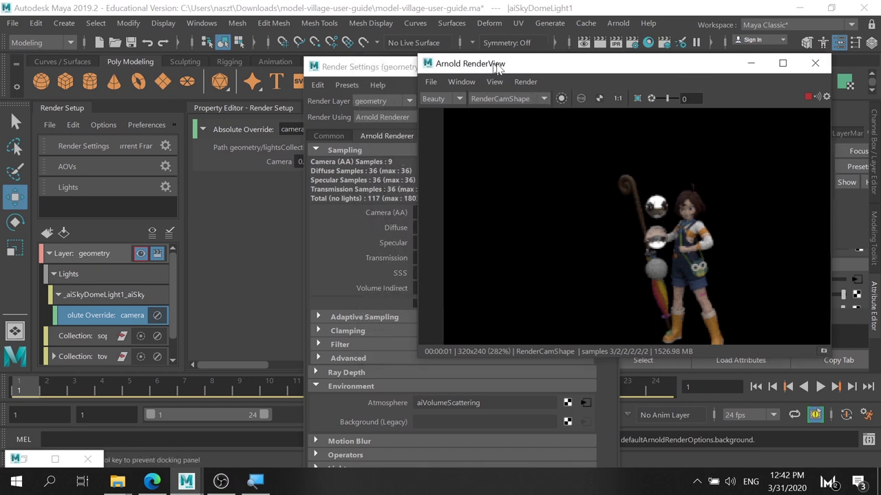
pyautogui.click(387, 117)
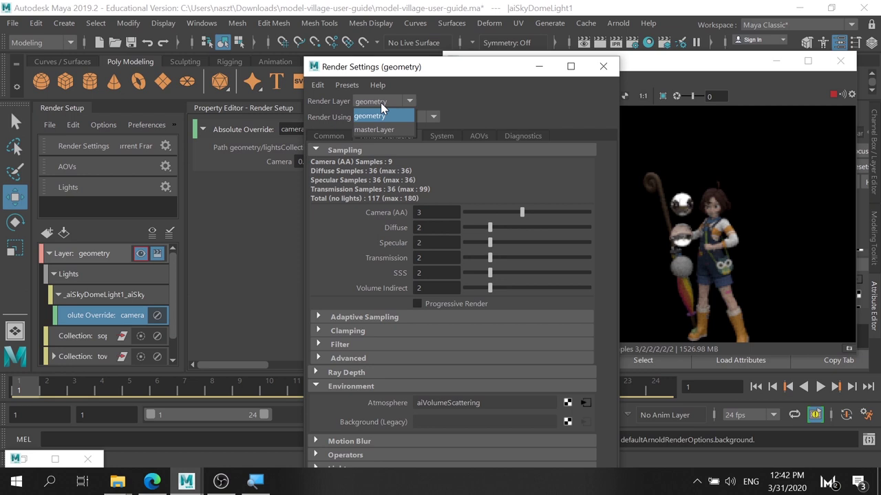
pyautogui.click(383, 130)
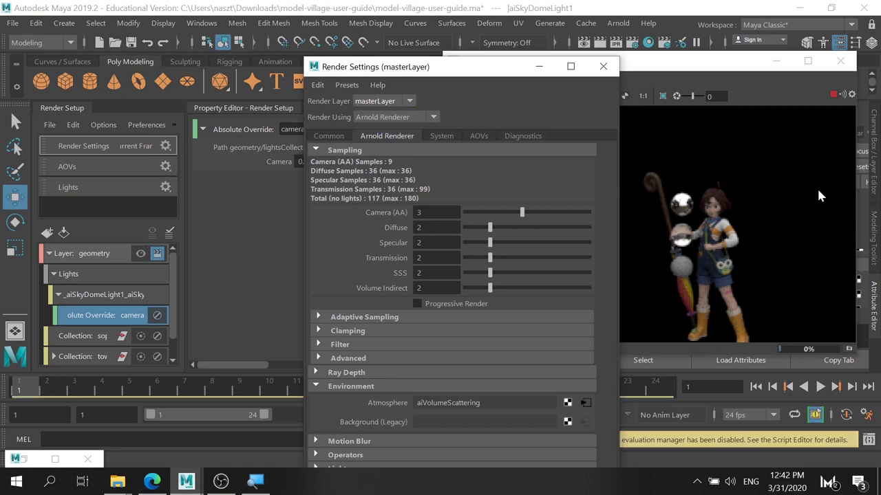
pyautogui.moveTo(511, 73); pyautogui.dragTo(407, 59)
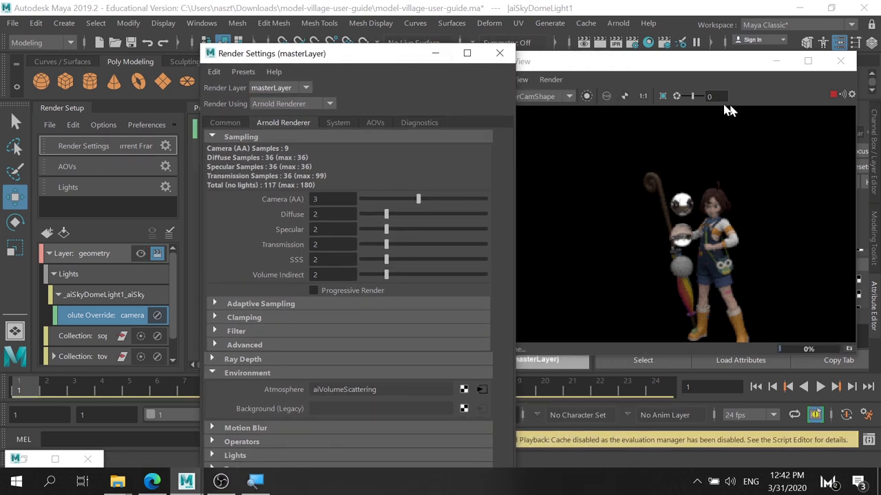
pyautogui.click(835, 94)
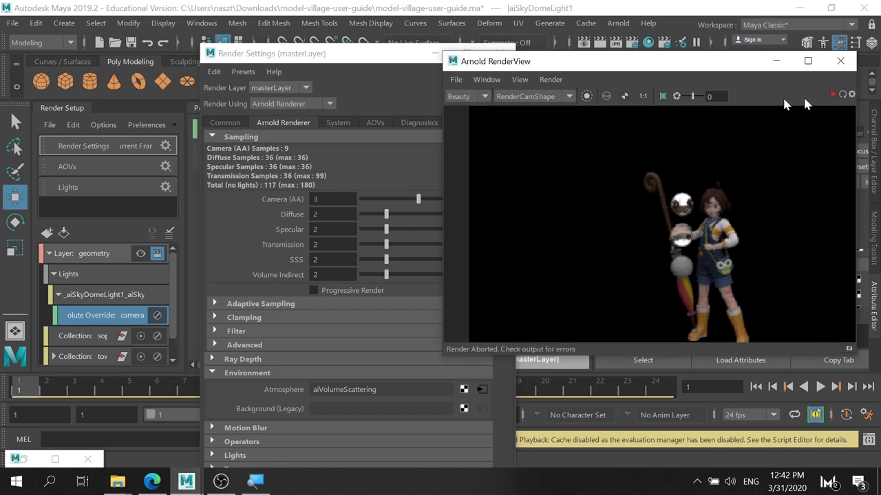
pyautogui.click(550, 79)
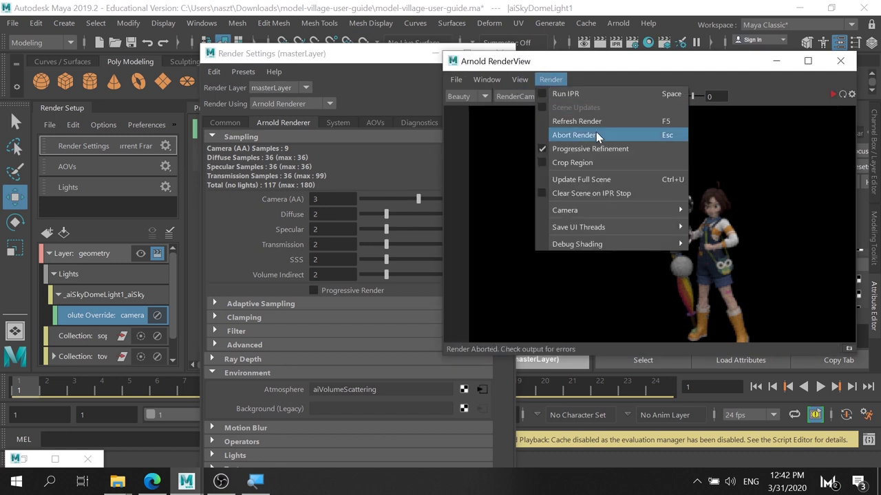
pyautogui.click(606, 179)
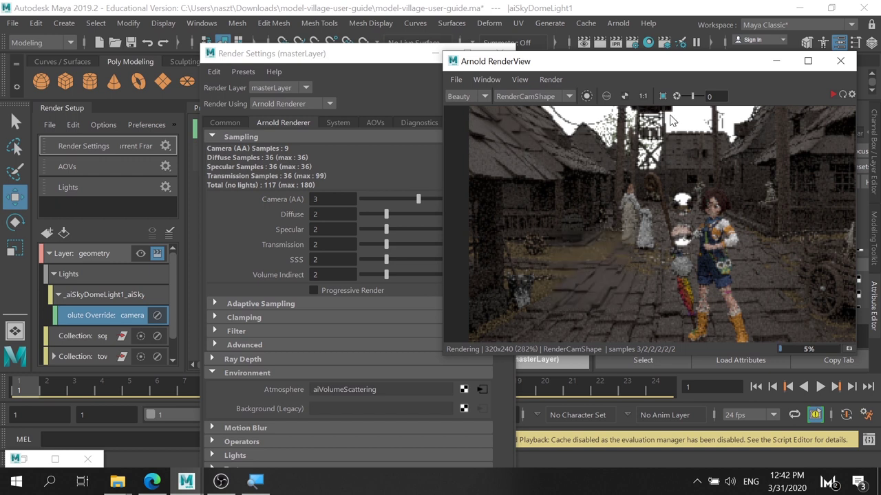
# - Switch Render Settings back to the geometry layer and re-render the full scene over black
pyautogui.click(293, 88)
pyautogui.click(284, 104)
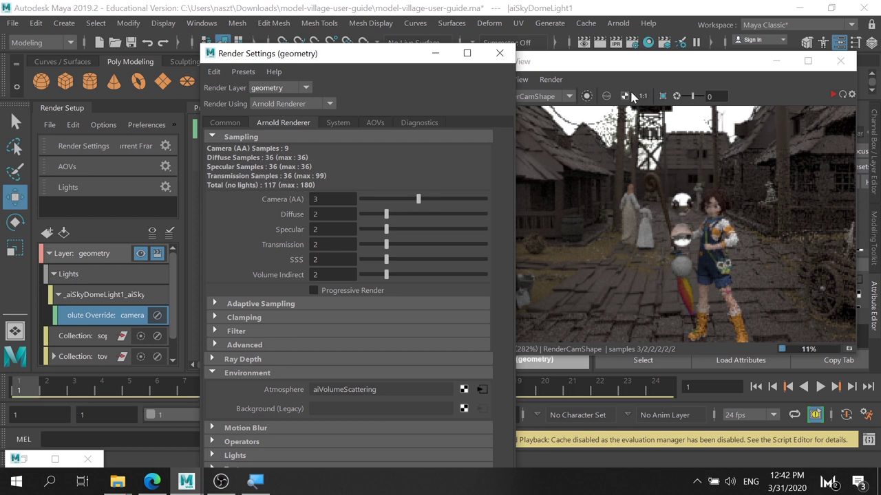
pyautogui.click(550, 80)
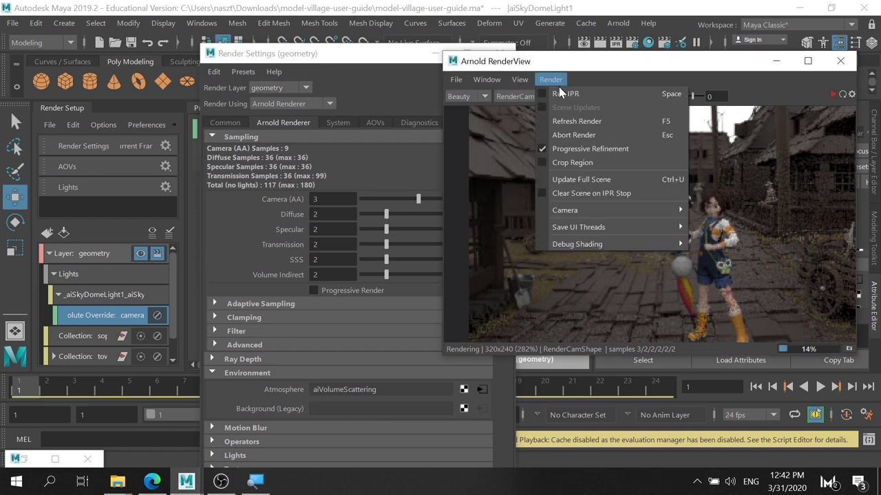
pyautogui.click(578, 181)
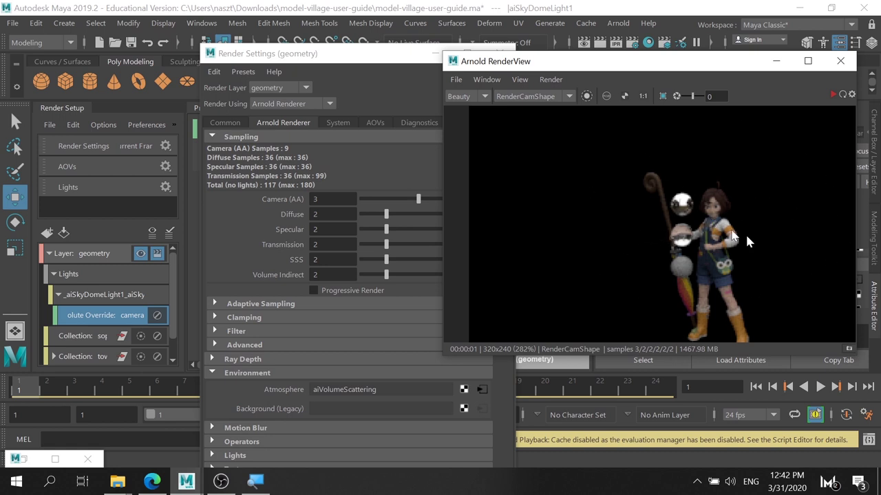
pyautogui.moveTo(716, 67); pyautogui.dragTo(638, 50)
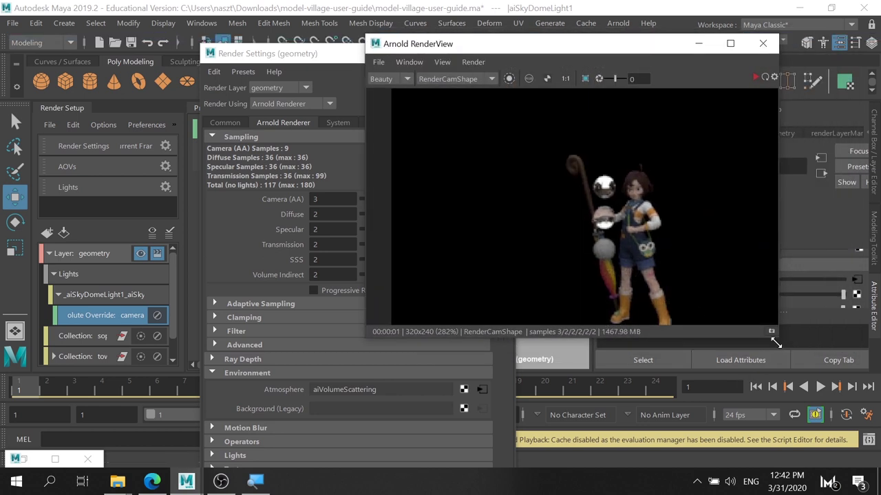
pyautogui.moveTo(777, 339)
pyautogui.mouseDown()
pyautogui.moveTo(876, 423)
pyautogui.moveTo(867, 454)
pyautogui.moveTo(872, 428)
pyautogui.mouseUp()
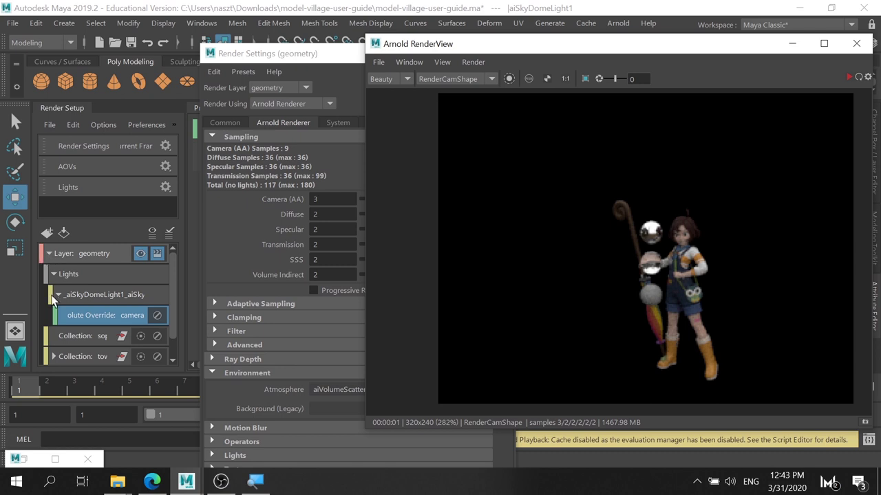
pyautogui.click(48, 254)
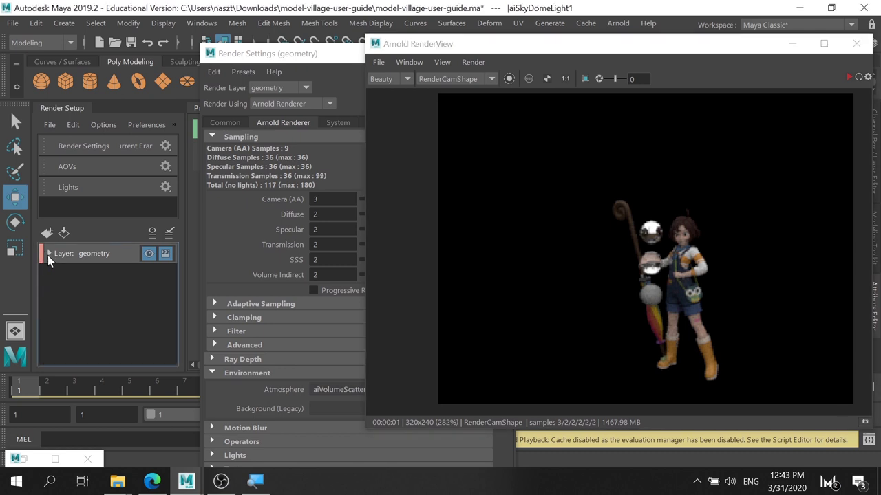
# - Rename the geometry render layer to sophie1
pyautogui.rightClick(93, 253)
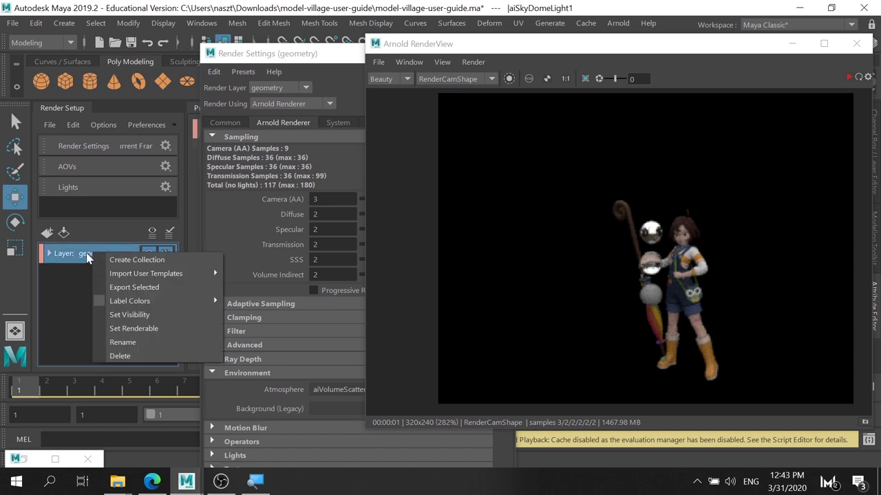
pyautogui.click(129, 342)
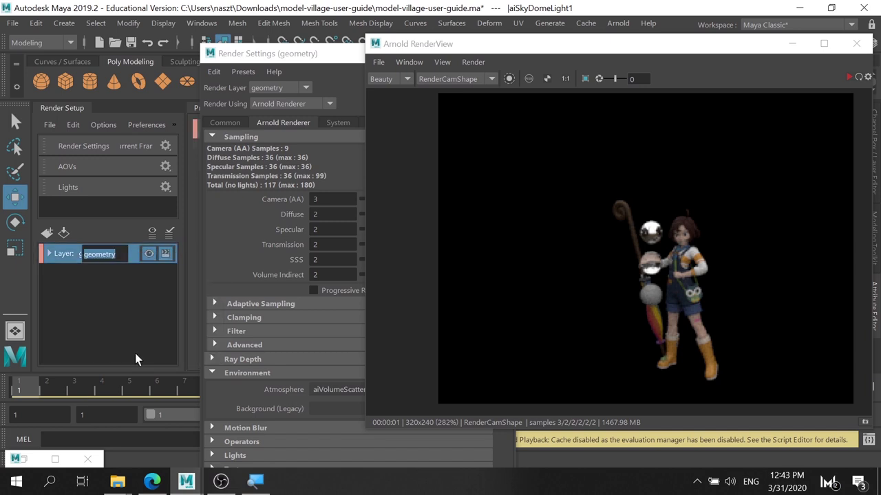
pyautogui.write('sophie')
pyautogui.press('Return')
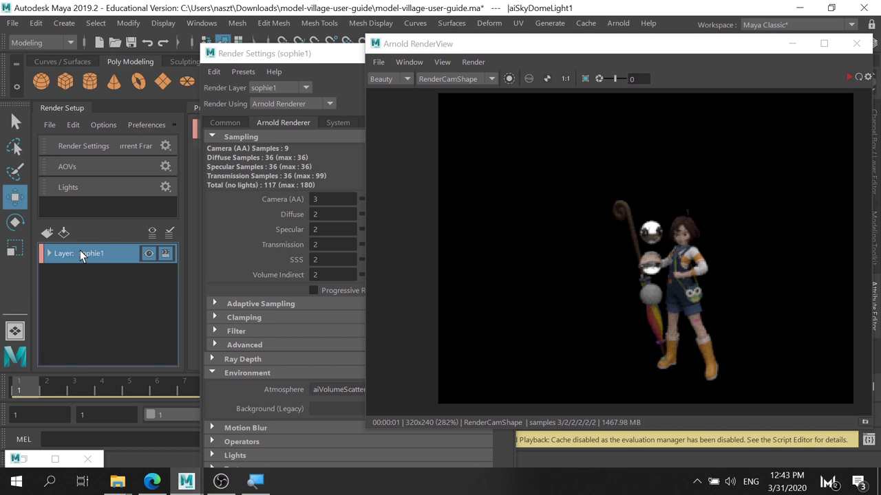
# - Duplicate the layer with Ctrl+D, rename the copy town2, and make it visible
pyautogui.hotkey('ctrl', 'd')
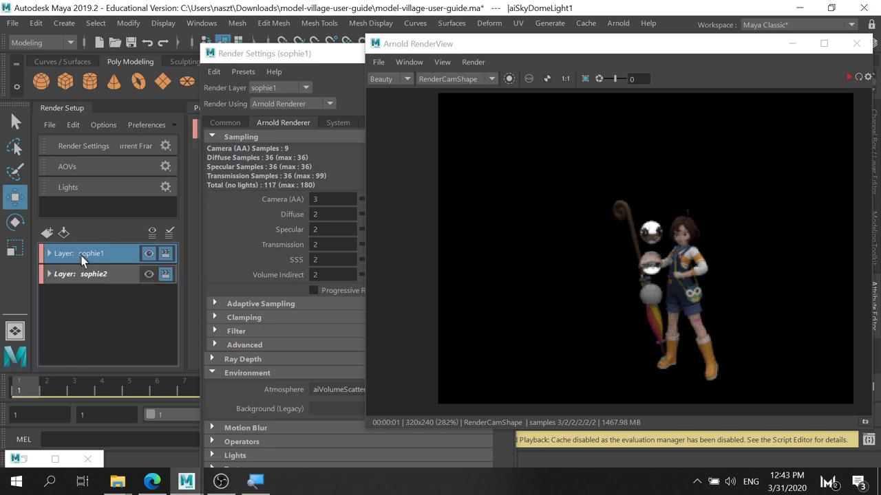
pyautogui.click(94, 275)
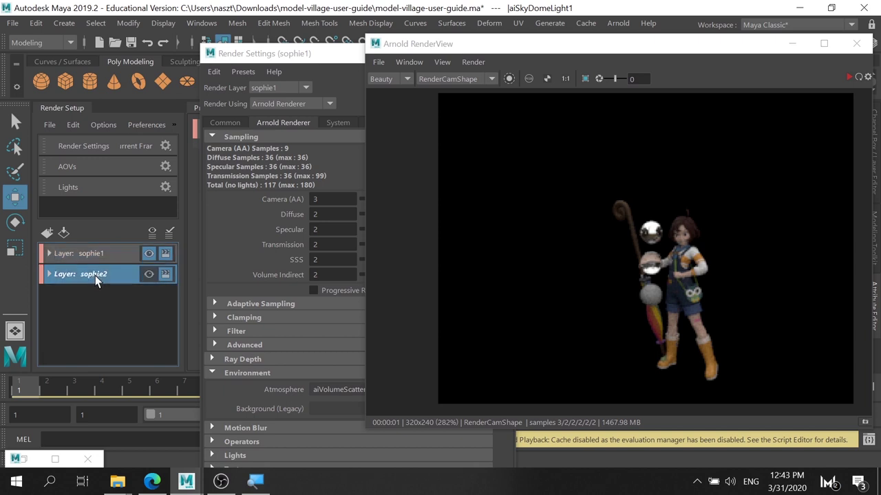
pyautogui.rightClick(95, 275)
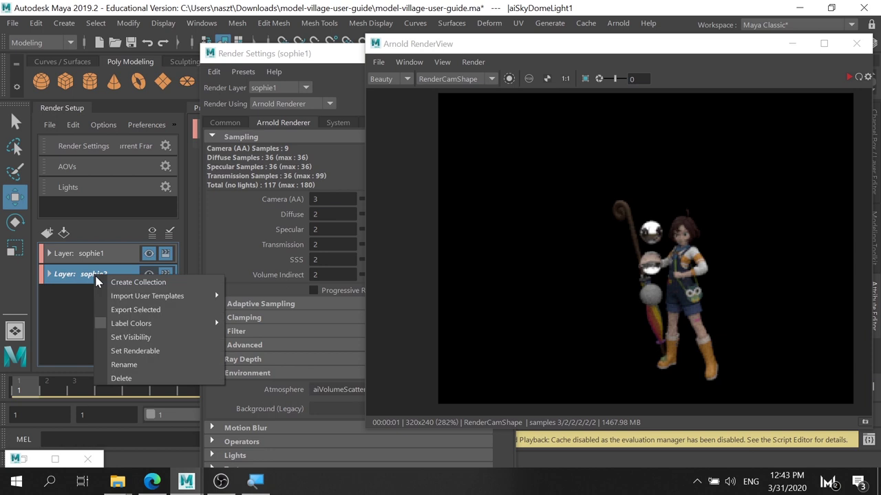
pyautogui.click(130, 359)
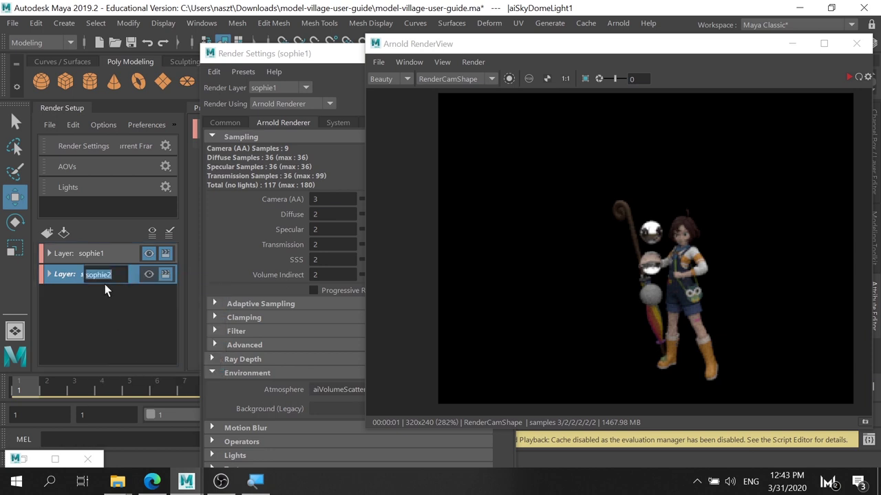
pyautogui.write('town2')
pyautogui.press('Return')
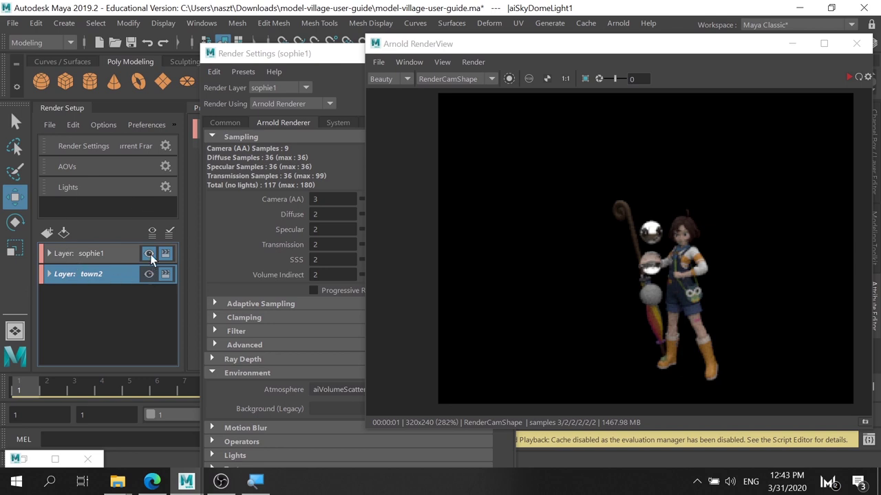
pyautogui.click(149, 274)
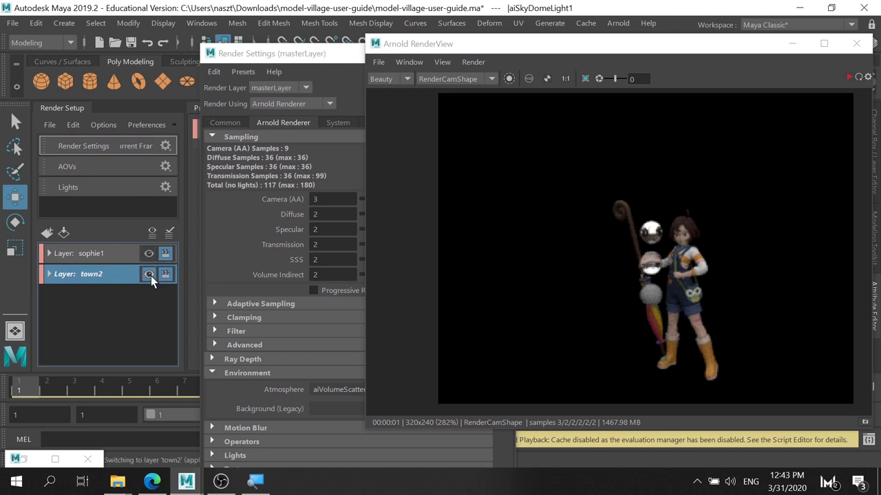
pyautogui.click(50, 275)
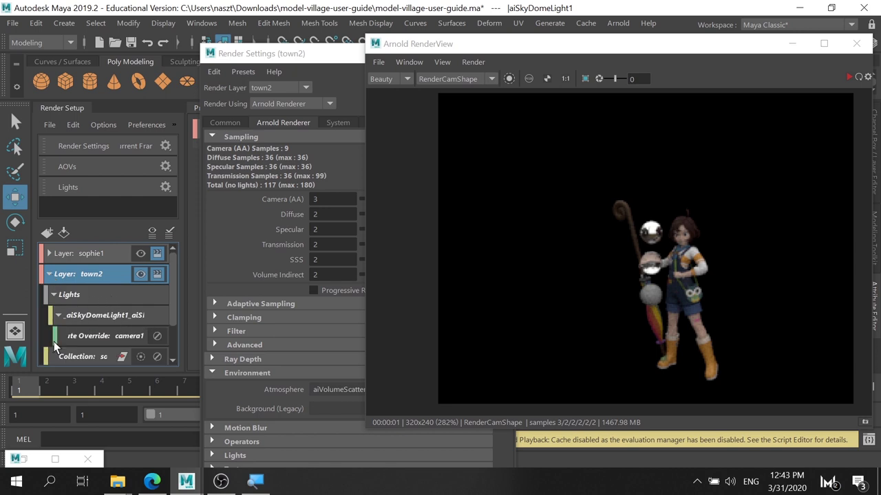
# - Select the sophie3 collection in town2, minimize the render windows, and select aiStandIn
pyautogui.scroll(-2, 53, 341)
pyautogui.click(81, 316)
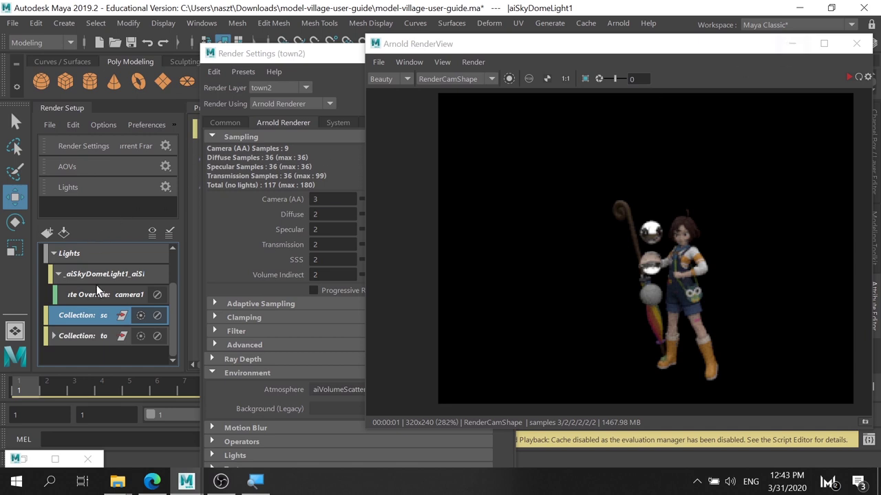
pyautogui.scroll(2, 94, 286)
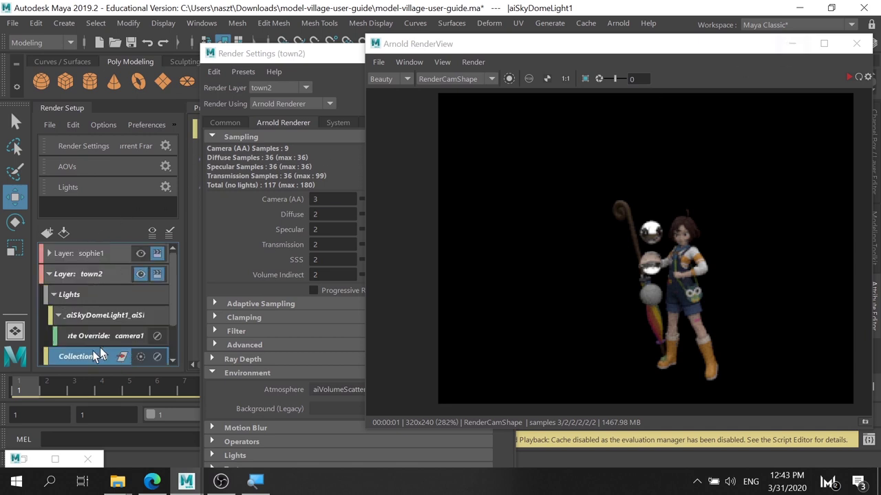
pyautogui.scroll(-2, 104, 355)
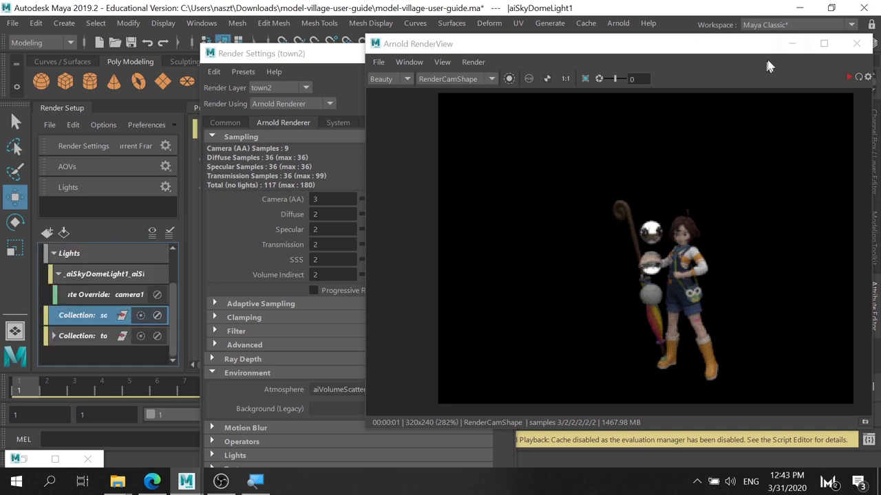
pyautogui.click(790, 44)
pyautogui.click(790, 44)
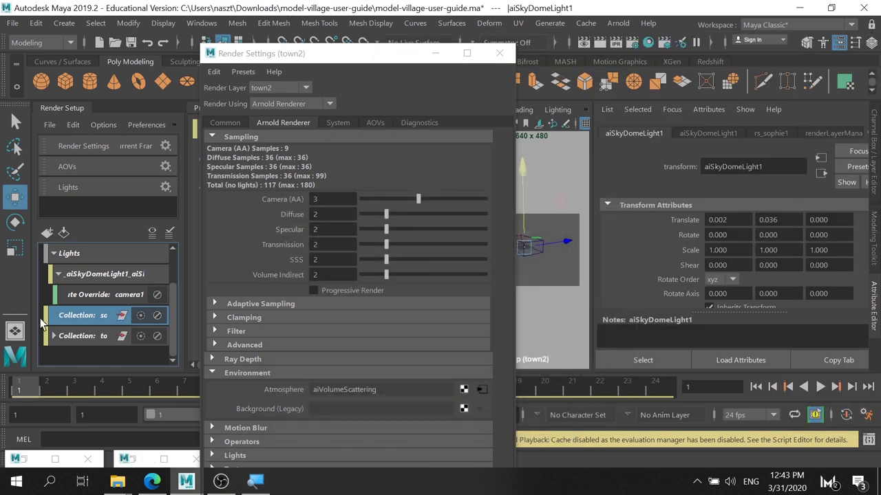
pyautogui.click(435, 53)
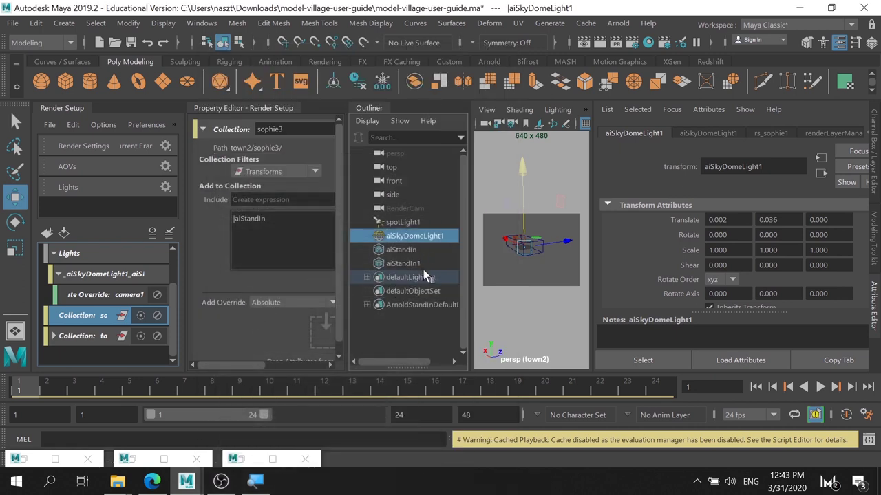
pyautogui.moveTo(430, 232); pyautogui.dragTo(416, 292)
pyautogui.click(424, 252)
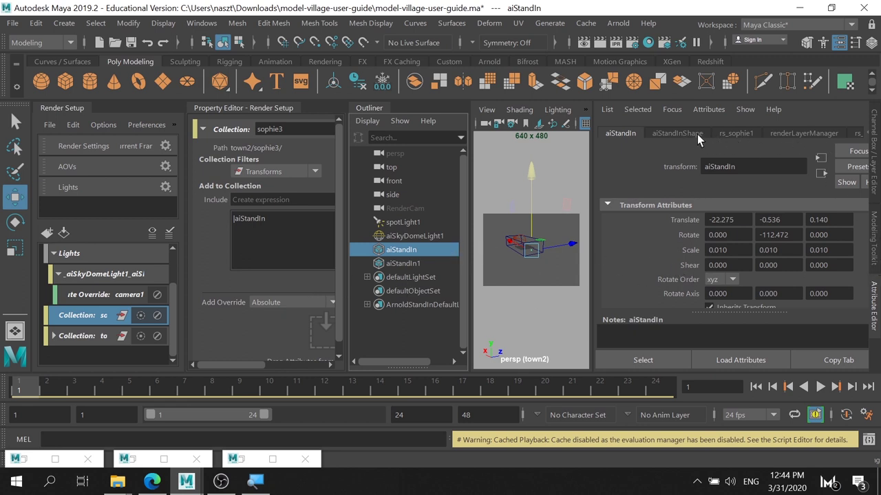
# - Override aiStandInShape's Primary Visibility on this layer and turn it off
pyautogui.click(677, 133)
pyautogui.scroll(-3, 826, 255)
pyautogui.scroll(3, 825, 255)
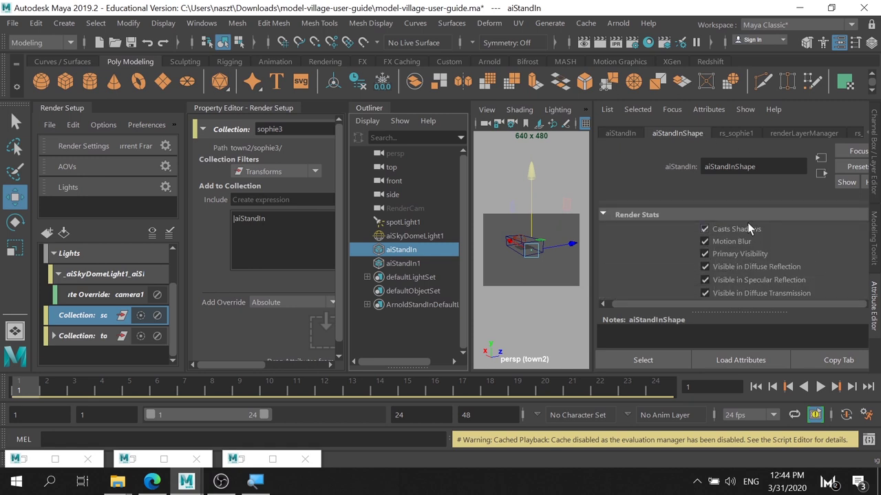
pyautogui.rightClick(754, 255)
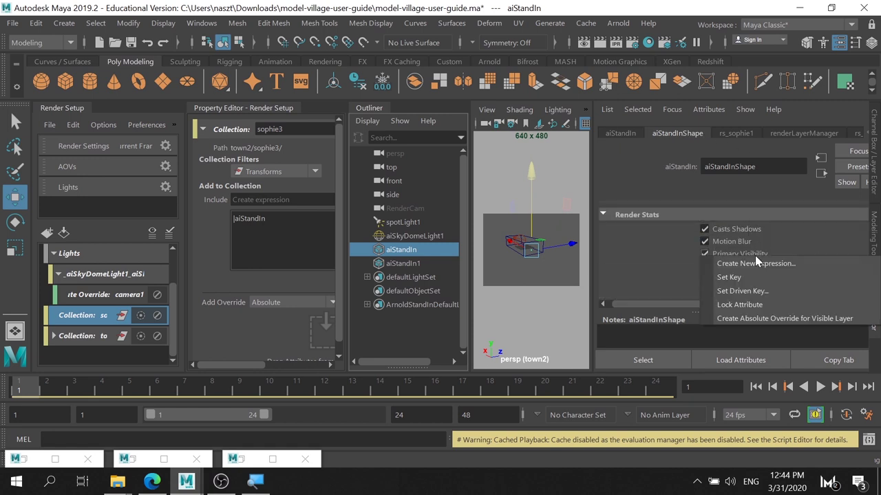
pyautogui.click(780, 320)
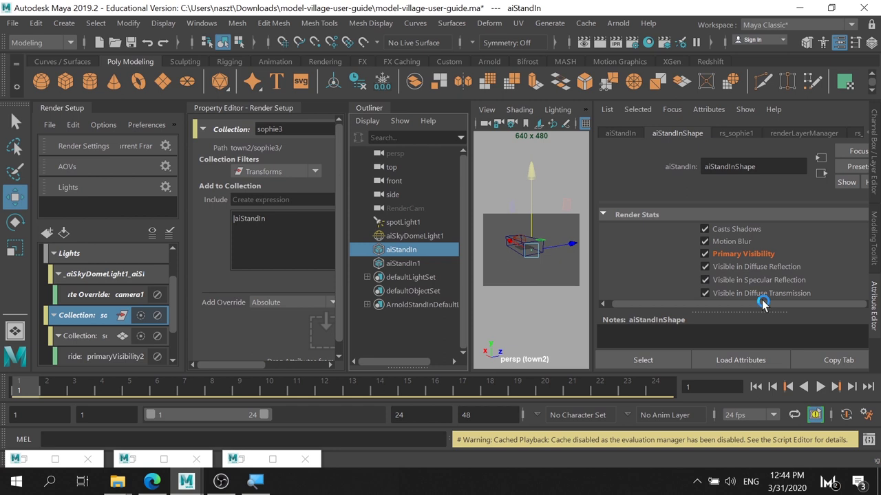
pyautogui.click(704, 254)
# - Switch on the town collection's primaryVisibility1 override and collapse the town2 layer
pyautogui.scroll(-2, 95, 340)
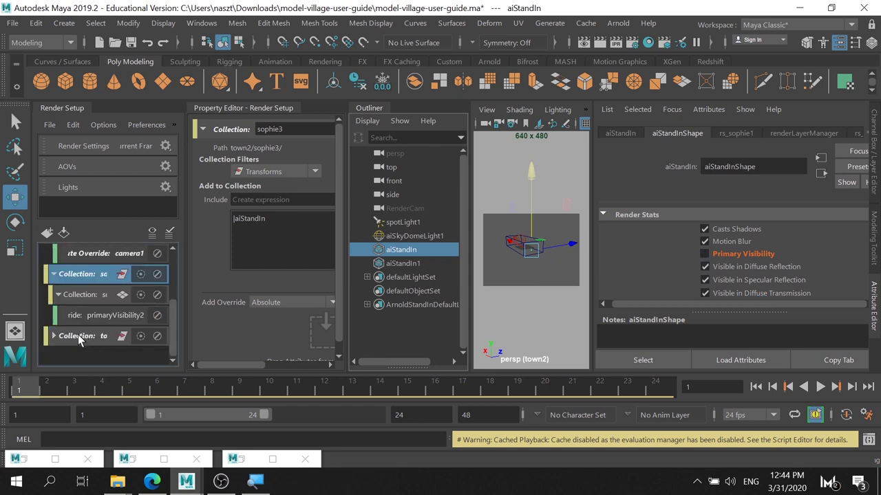
pyautogui.click(54, 335)
pyautogui.scroll(-2, 68, 355)
pyautogui.click(90, 341)
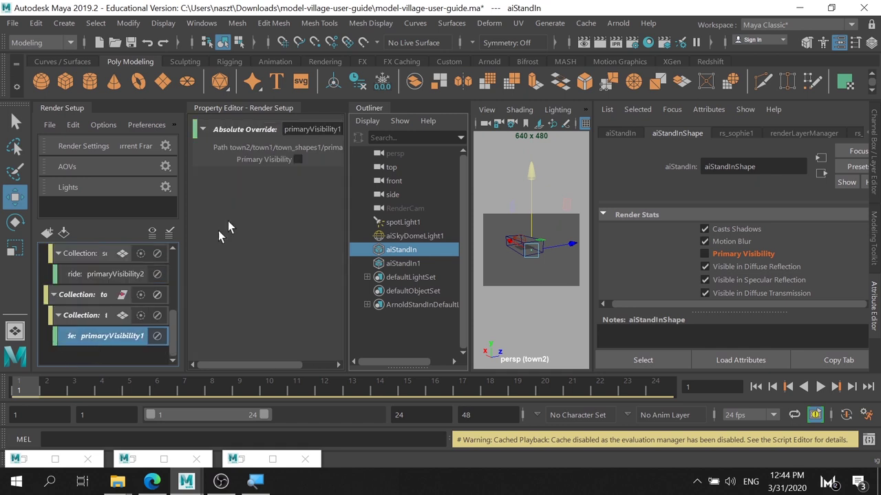
pyautogui.click(298, 159)
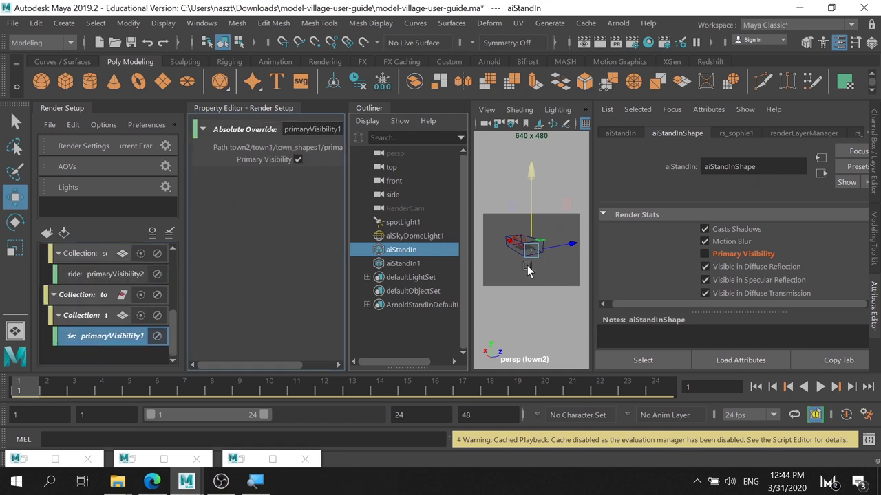
pyautogui.scroll(5, 95, 288)
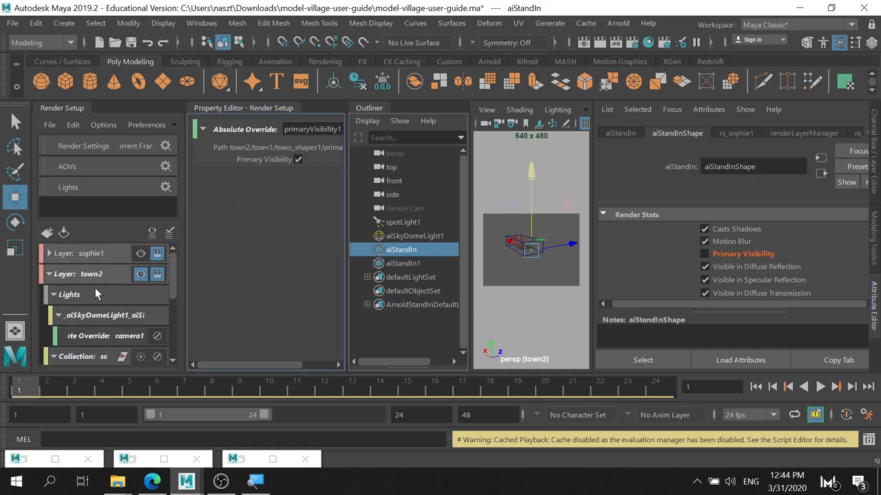
pyautogui.click(49, 274)
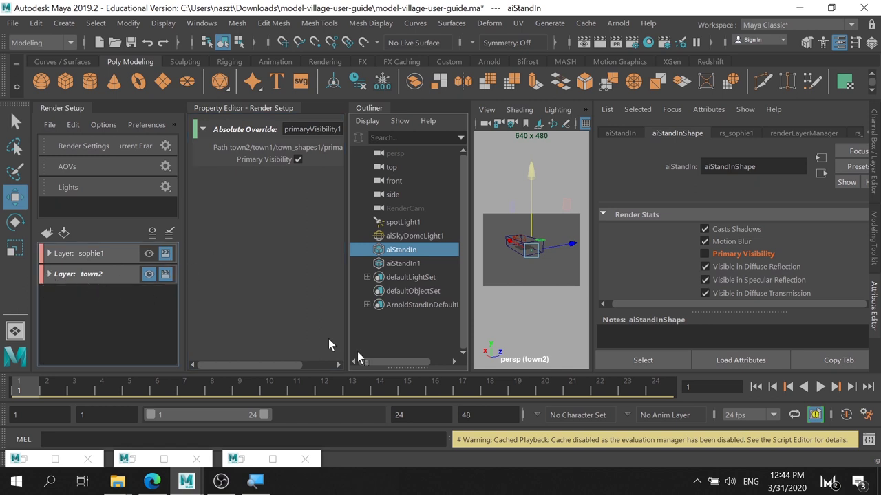
pyautogui.click(244, 459)
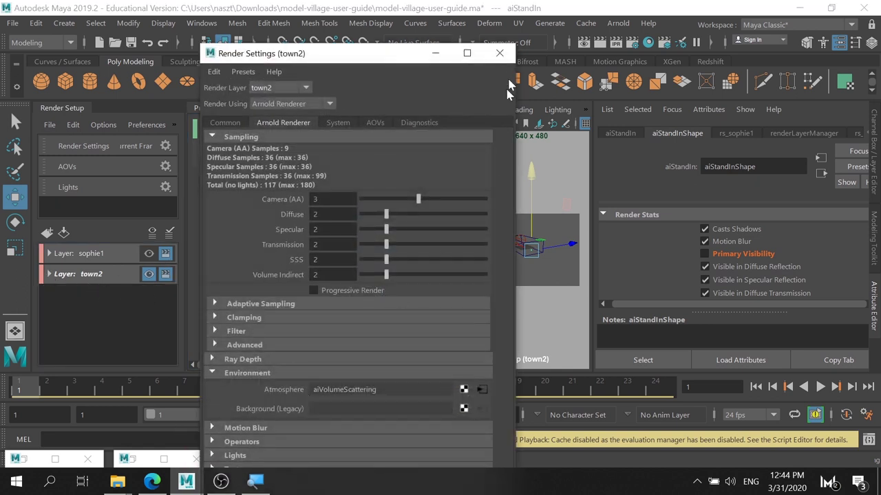
# - Close Render Settings, restore Arnold RenderView, and render the town2 village street
pyautogui.click(499, 53)
pyautogui.click(109, 281)
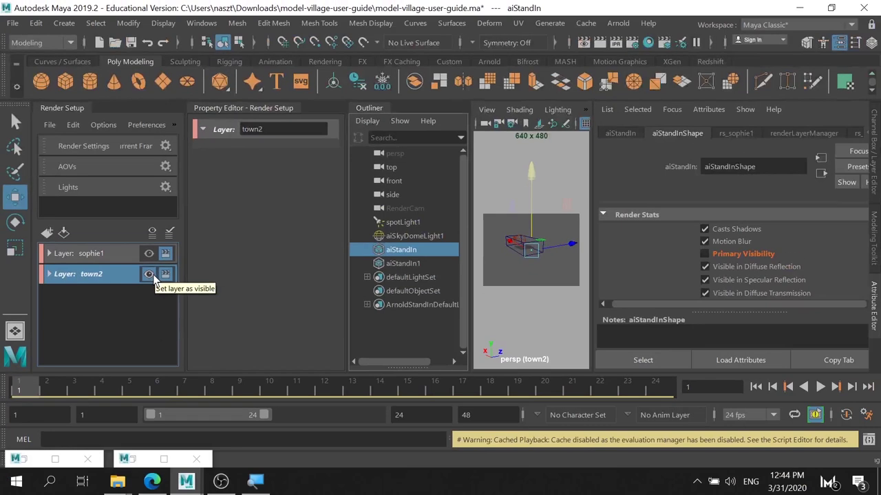
pyautogui.click(127, 459)
pyautogui.click(141, 460)
pyautogui.doubleClick(140, 460)
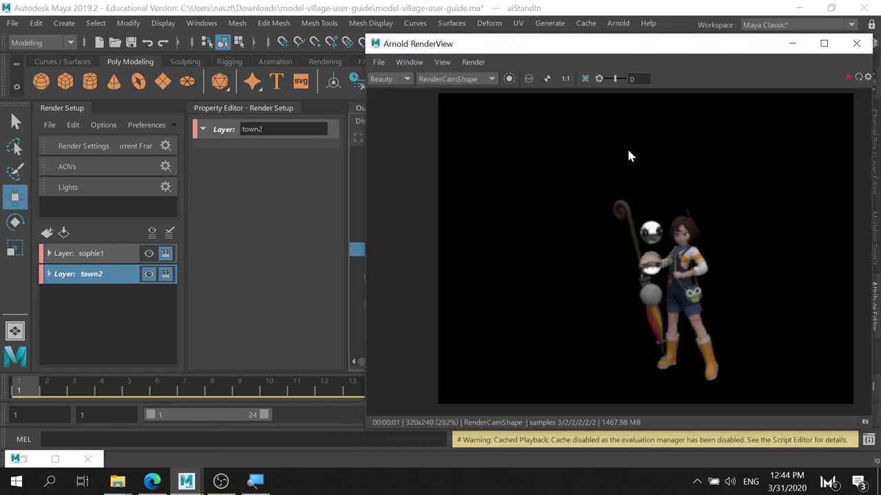
pyautogui.click(848, 78)
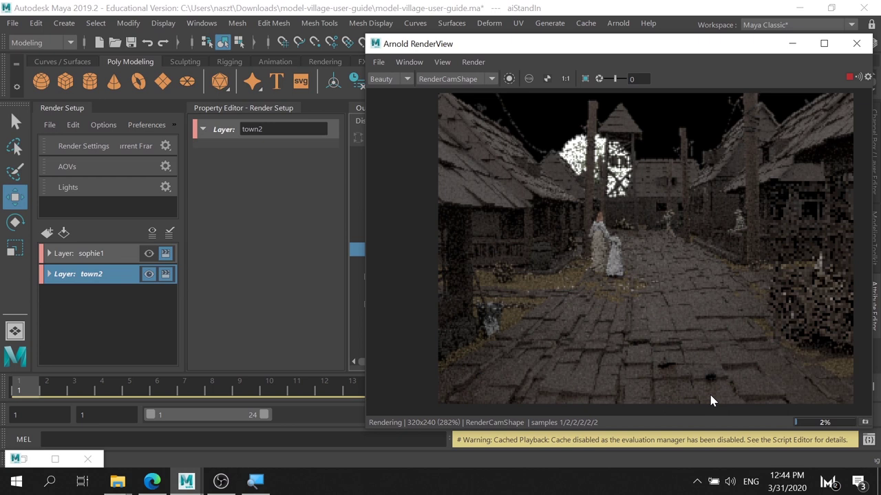
pyautogui.scroll(5, 709, 391)
pyautogui.scroll(-1, 680, 321)
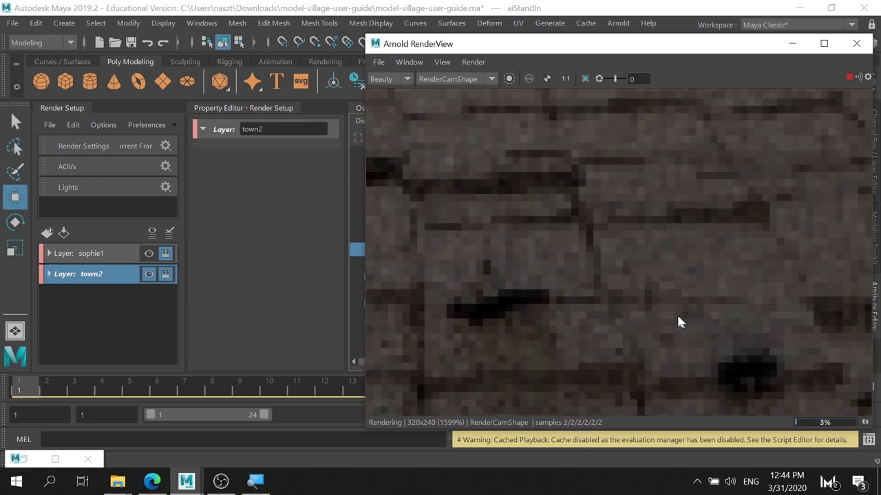
pyautogui.scroll(-5, 662, 314)
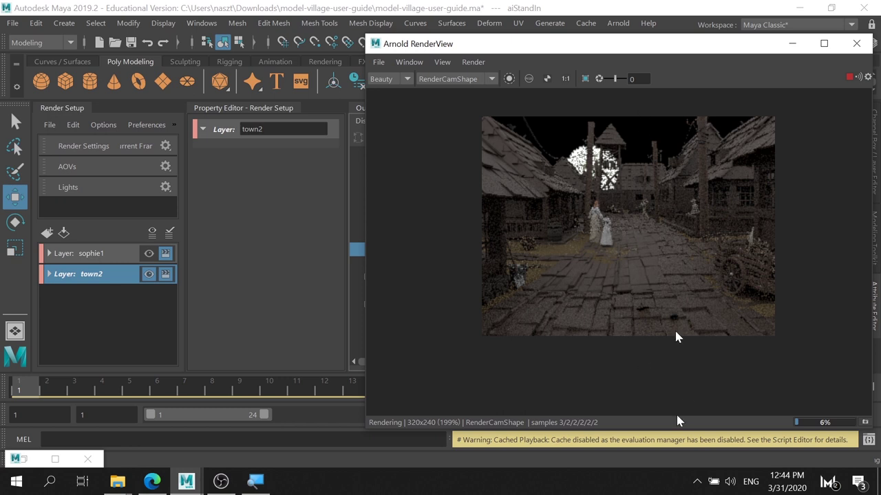
# - Make sophie1 the visible render layer instead of town2
pyautogui.click(150, 255)
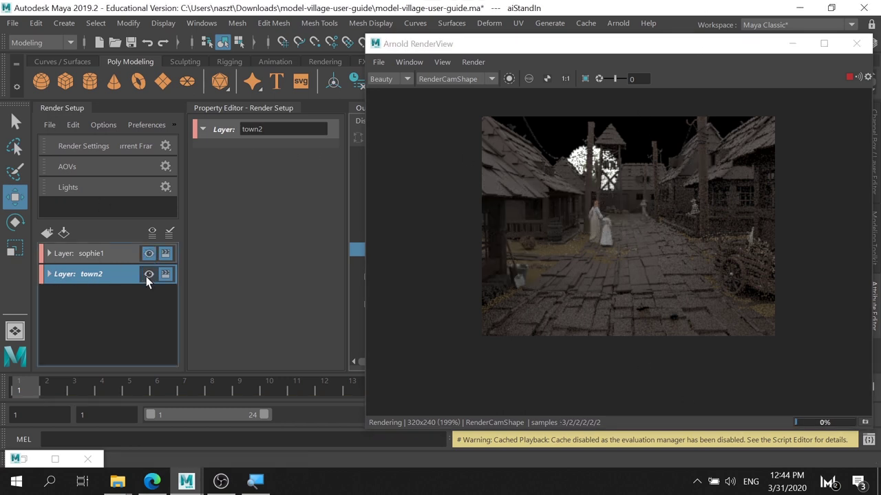
pyautogui.click(150, 275)
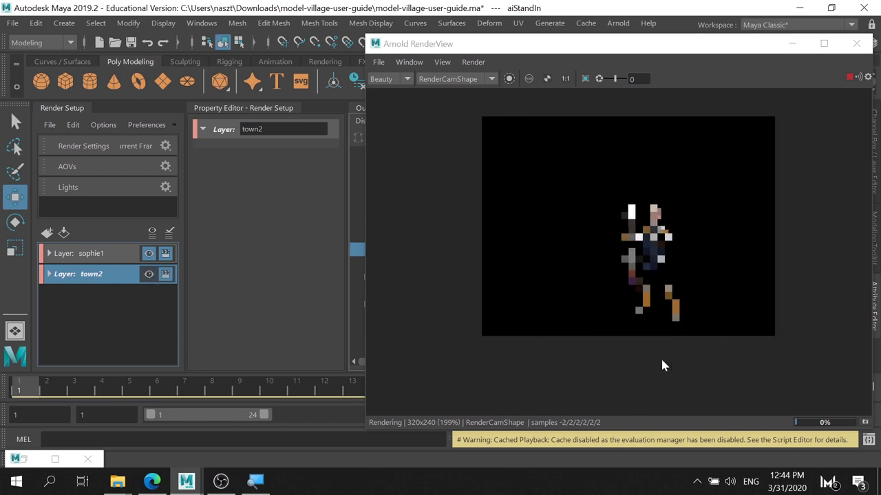
pyautogui.click(149, 254)
pyautogui.click(149, 254)
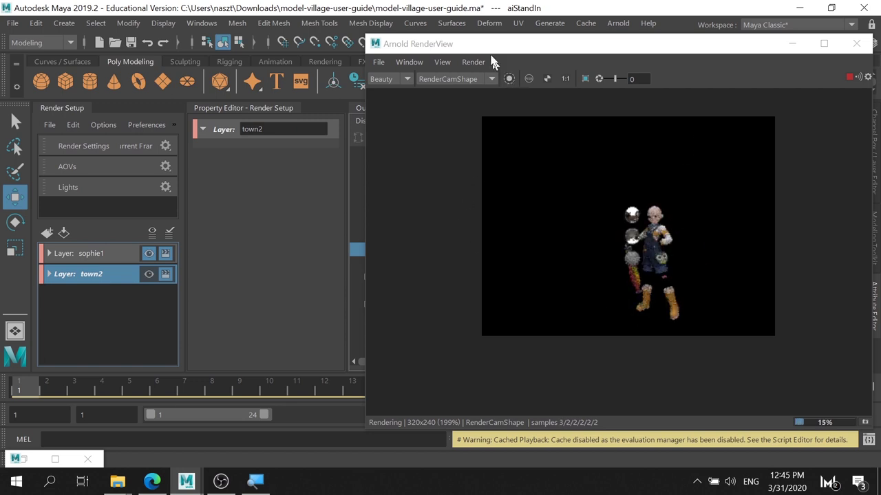
# - Update the full scene in the Arnold RenderView to render Sophie alone over black
pyautogui.click(473, 62)
pyautogui.click(502, 161)
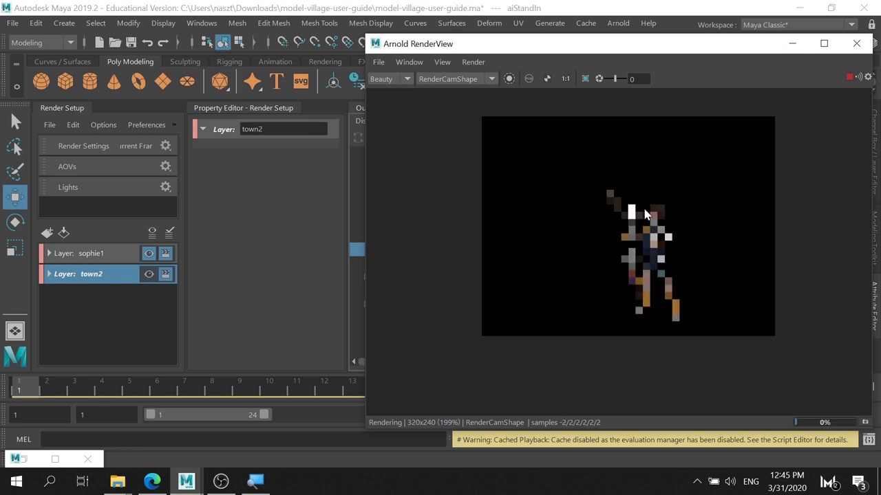
pyautogui.scroll(5, 669, 227)
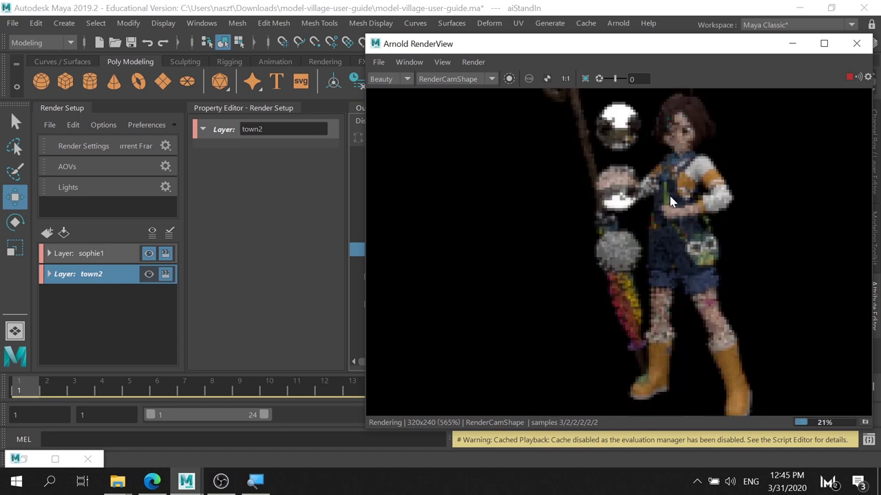
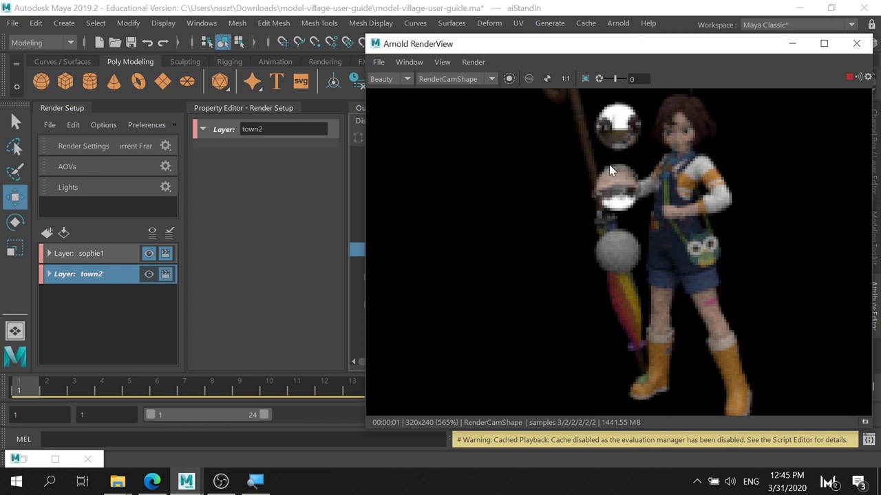
# - Zoom and pan the render image to inspect the character's head
pyautogui.scroll(-2, 614, 163)
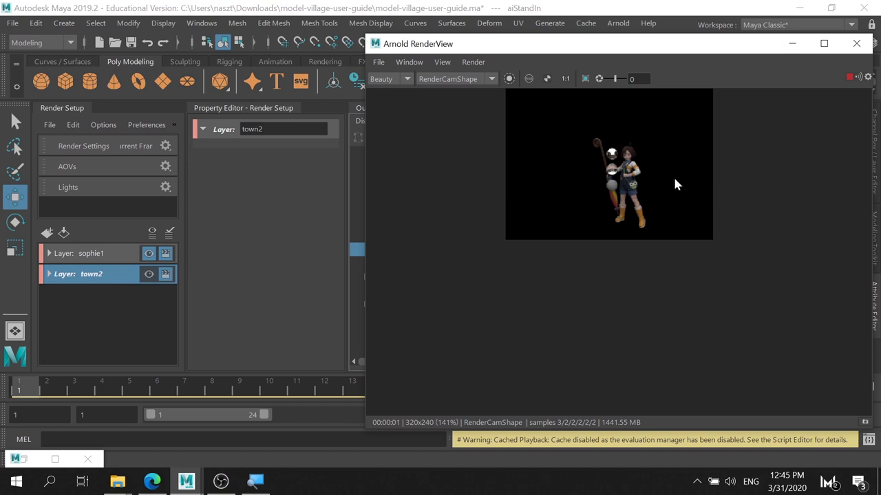
pyautogui.scroll(4, 674, 184)
pyautogui.scroll(-1, 564, 158)
pyautogui.moveTo(558, 151)
pyautogui.mouseDown(button='middle')
pyautogui.moveTo(680, 173)
pyautogui.moveTo(720, 200)
pyautogui.mouseUp(button='middle')
pyautogui.scroll(-2, 688, 197)
pyautogui.scroll(2, 688, 196)
pyautogui.scroll(-2, 691, 198)
pyautogui.scroll(1, 690, 199)
pyautogui.scroll(-1, 690, 198)
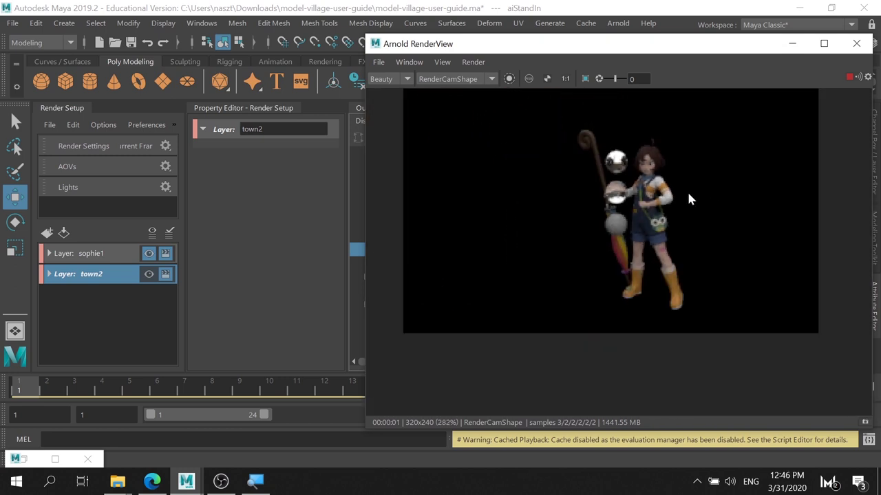
pyautogui.moveTo(686, 173); pyautogui.dragTo(697, 239, button='middle')
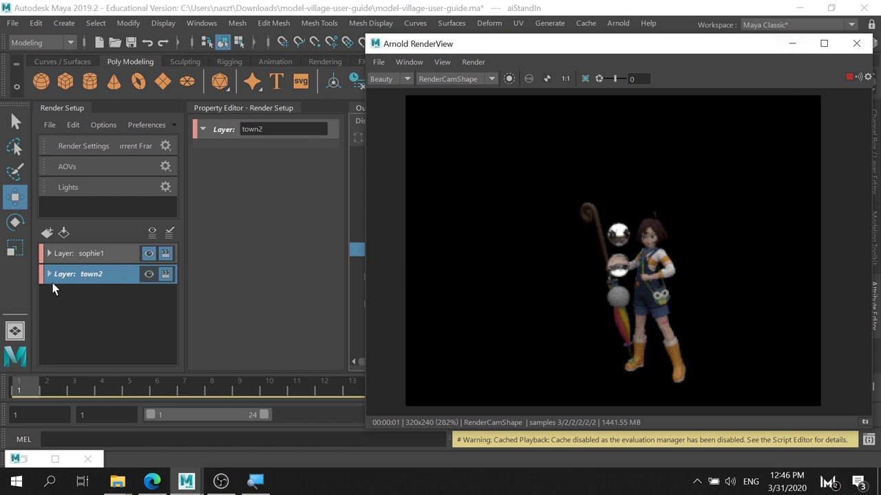
# - Create a new render layer with Ctrl+D and rename it 'ambient occlusion'
pyautogui.click(104, 276)
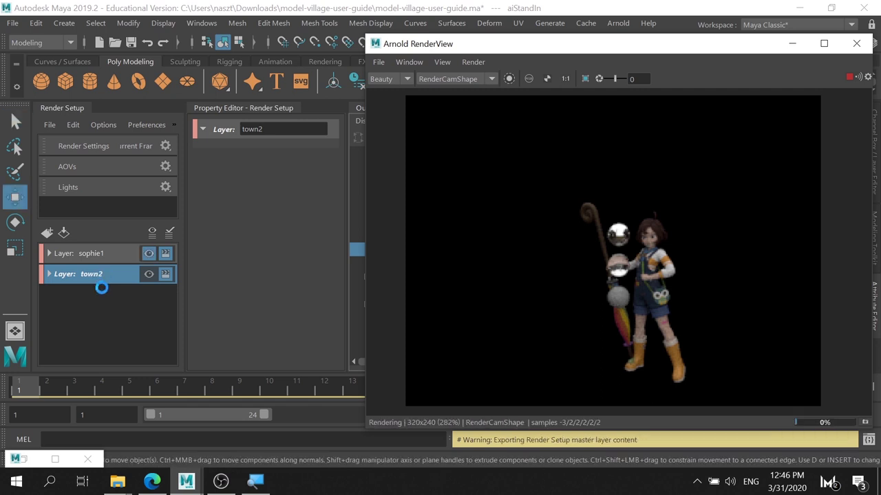
pyautogui.click(102, 288)
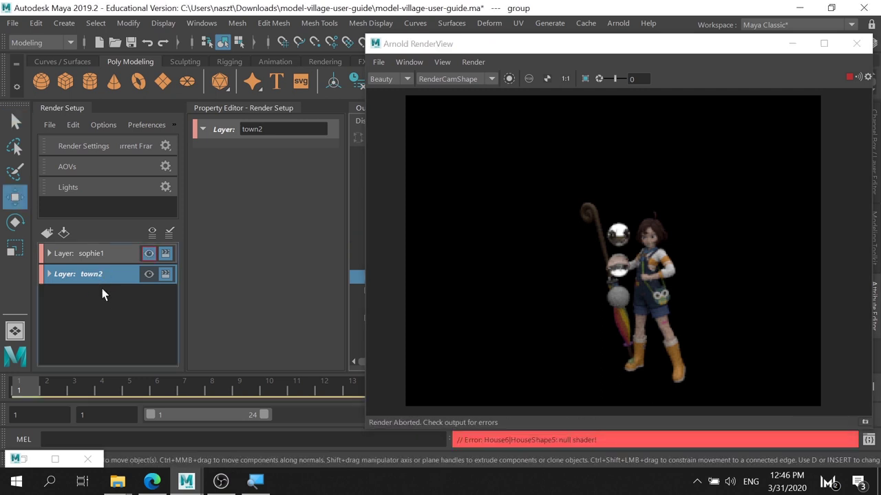
pyautogui.click(103, 274)
pyautogui.hotkey('ctrl', 'd')
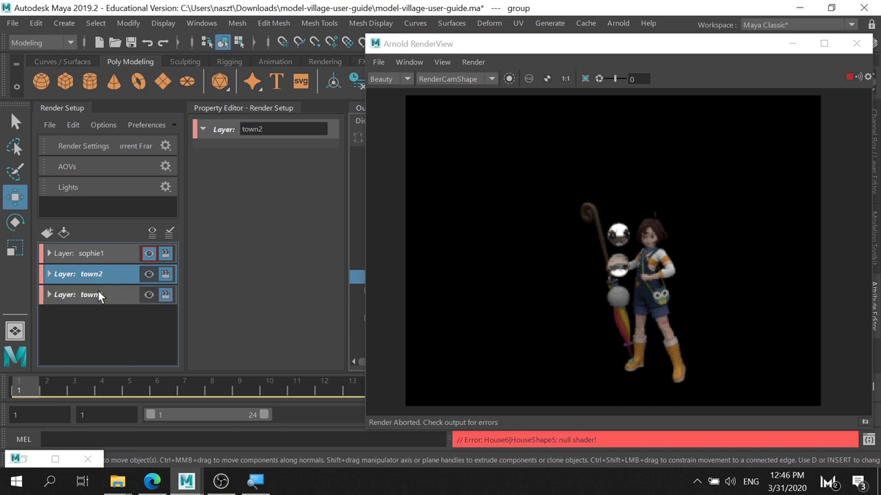
pyautogui.click(106, 303)
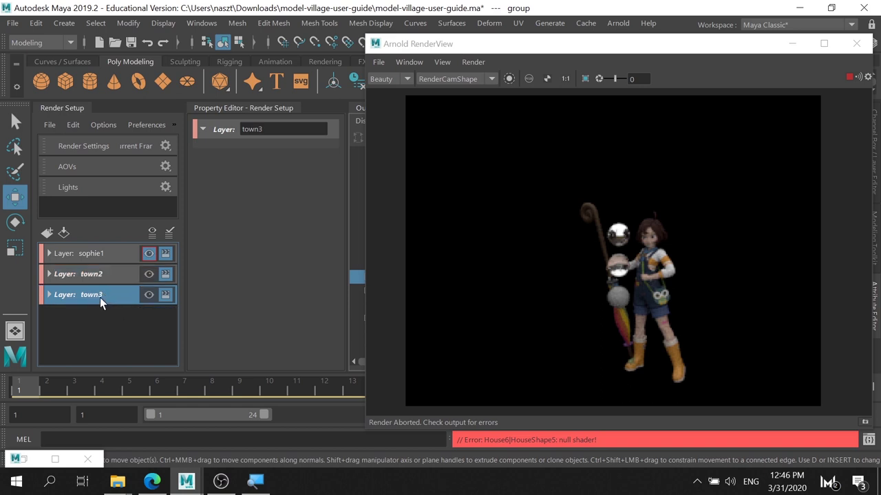
pyautogui.rightClick(99, 297)
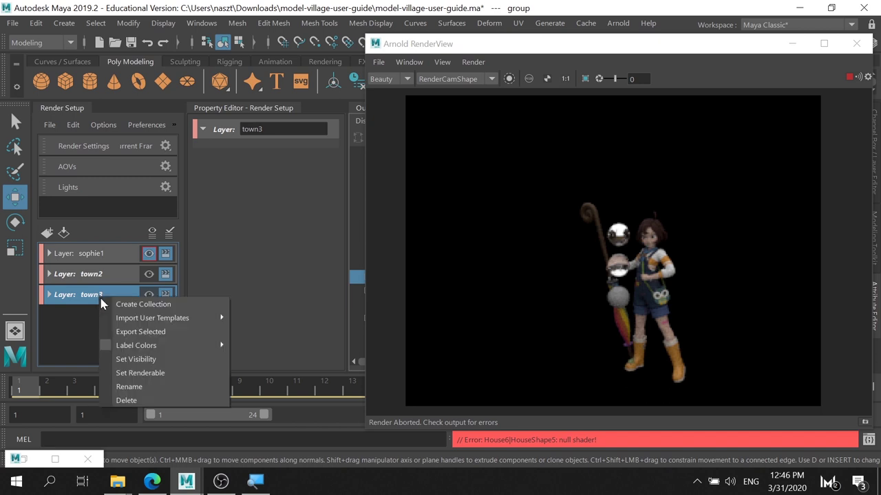
pyautogui.click(148, 387)
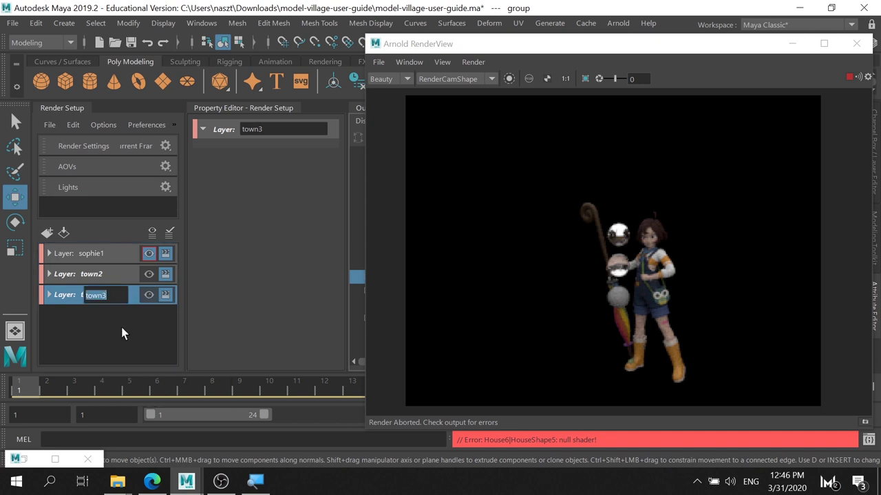
pyautogui.write('amb')
pyautogui.write('ient_')
pyautogui.write(' oc')
pyautogui.write('clusion')
pyautogui.press('Return')
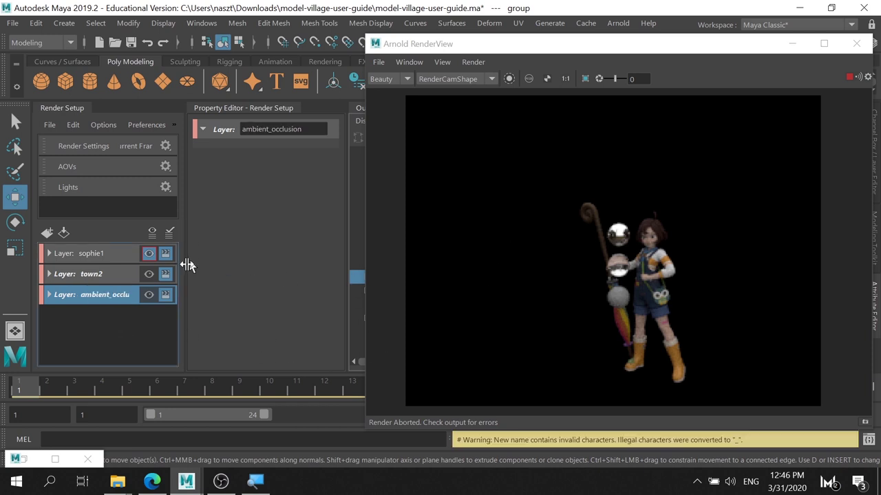
# - Make ambient_occlusion the rendered layer and expand it to inspect its overrides
pyautogui.click(149, 295)
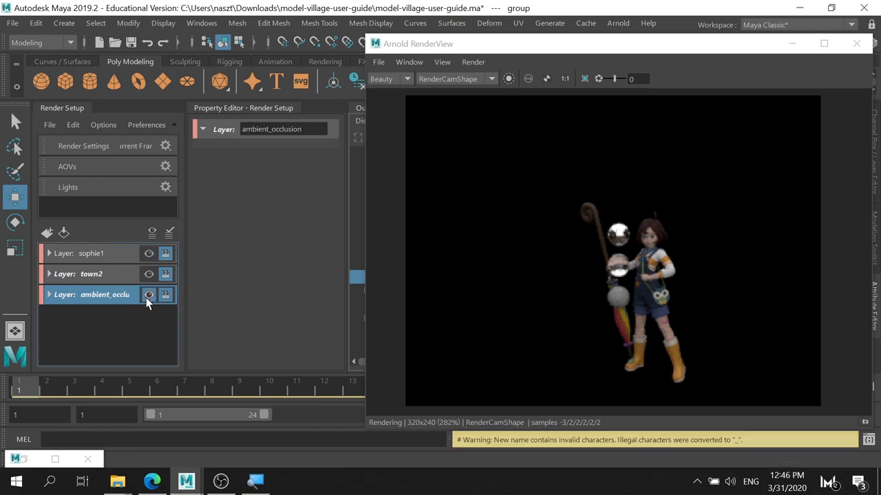
pyautogui.click(46, 297)
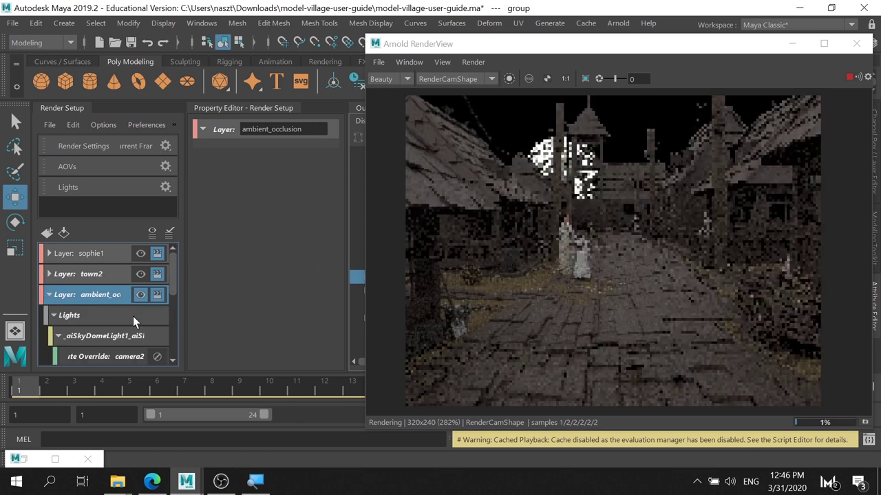
pyautogui.scroll(-1, 133, 315)
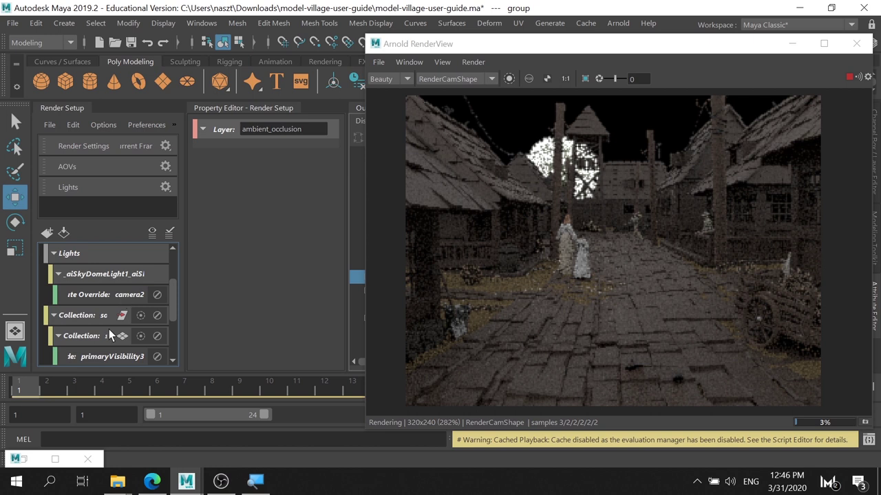
pyautogui.scroll(-2, 110, 329)
pyautogui.click(120, 335)
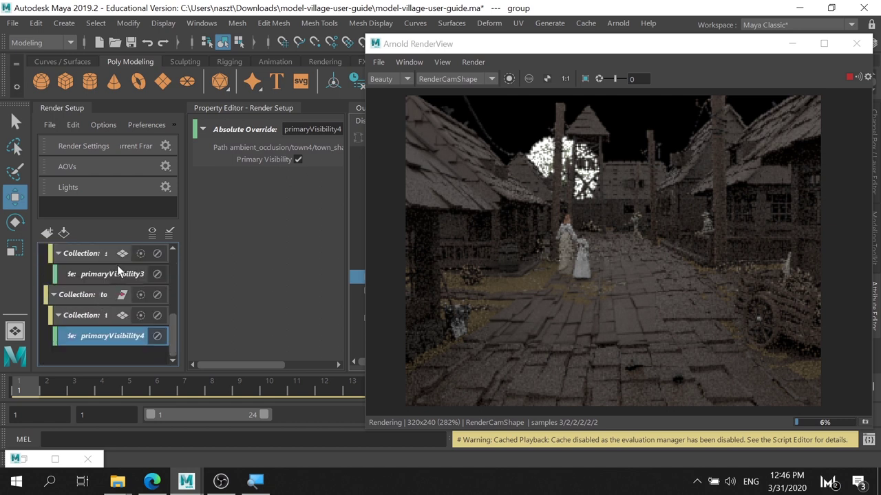
# - Enable Primary Visibility on the sophie4 primaryVisibility3 override, then collapse the layer
pyautogui.click(96, 274)
pyautogui.click(298, 159)
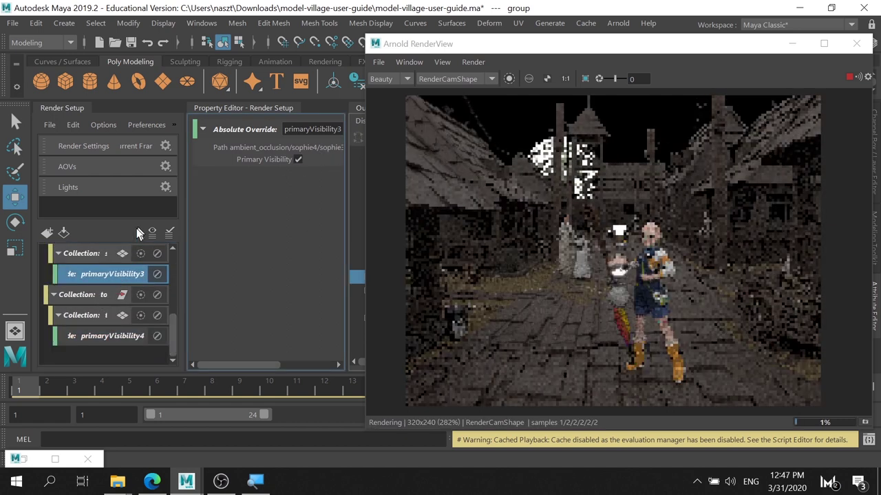
pyautogui.scroll(5, 81, 261)
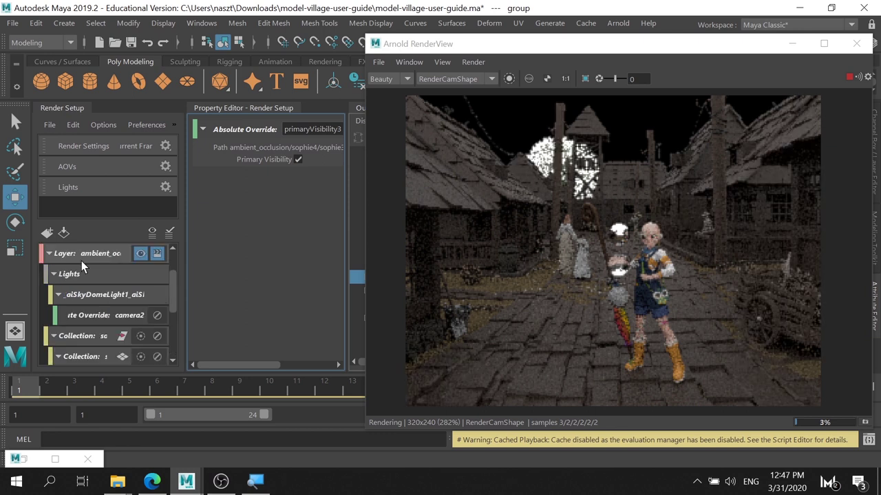
pyautogui.click(47, 254)
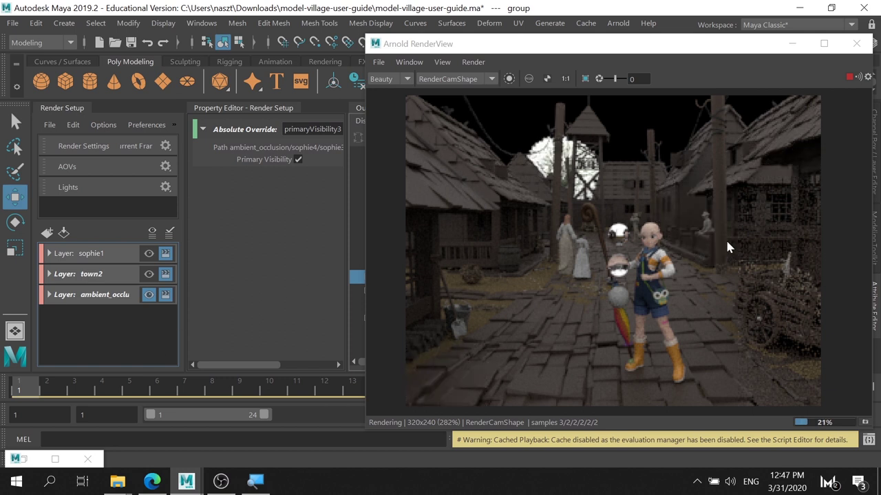
pyautogui.rightClick(98, 295)
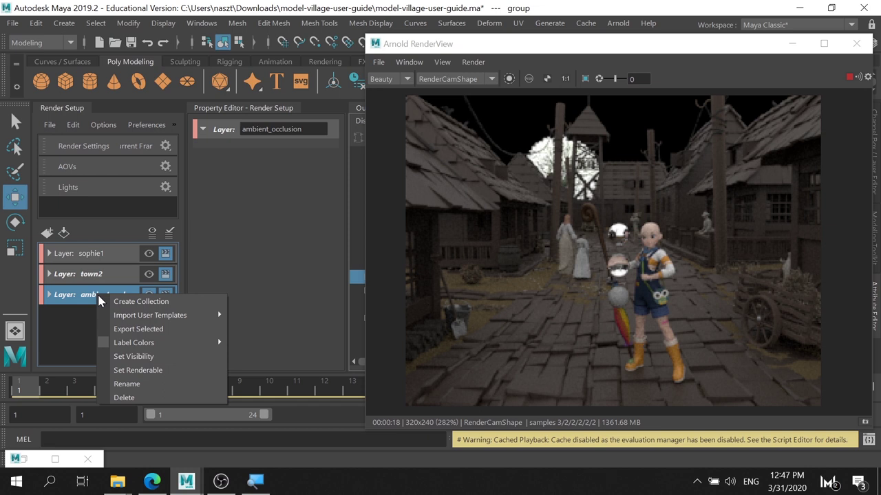
# - Expand ambient_occlusion, collapsing the Lights group and town collection to reveal sophie4
pyautogui.click(57, 344)
pyautogui.click(88, 296)
pyautogui.rightClick(88, 296)
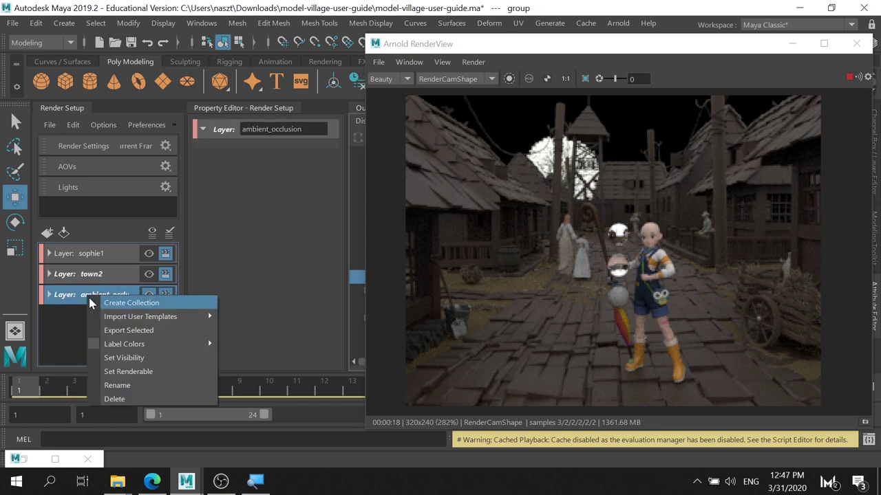
pyautogui.click(52, 324)
pyautogui.click(49, 295)
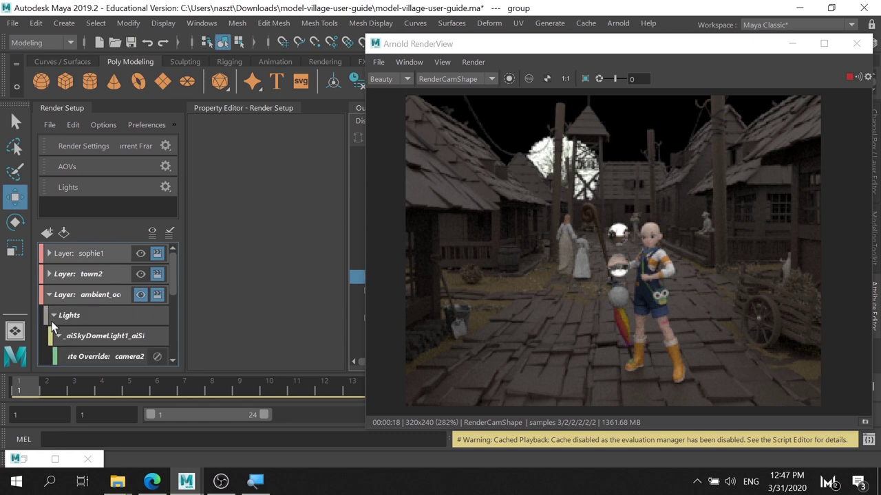
pyautogui.click(54, 315)
pyautogui.scroll(-1, 53, 337)
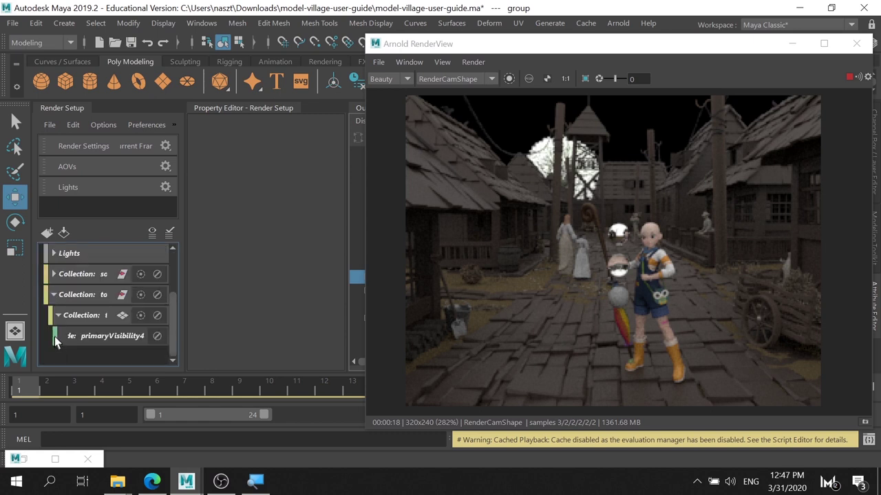
pyautogui.click(53, 294)
# - Add a material override, materialOverride1, to the sophie4 collection
pyautogui.scroll(1, 89, 336)
pyautogui.scroll(-1, 89, 336)
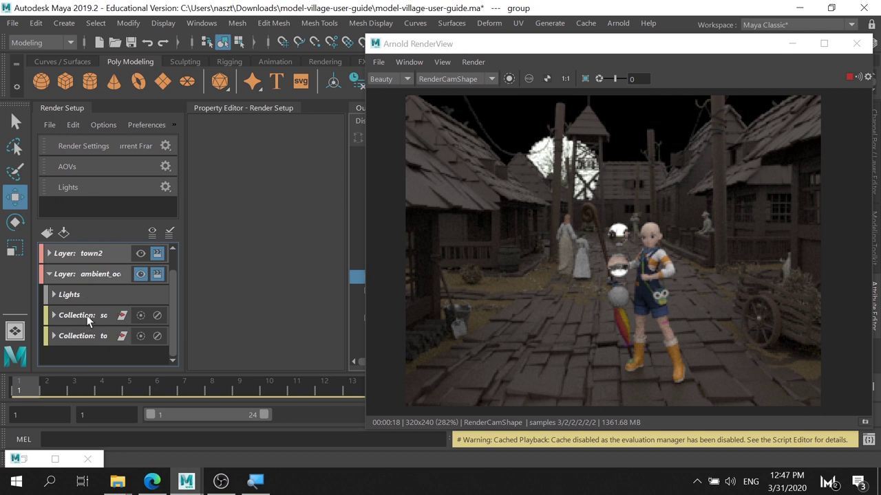
pyautogui.rightClick(86, 315)
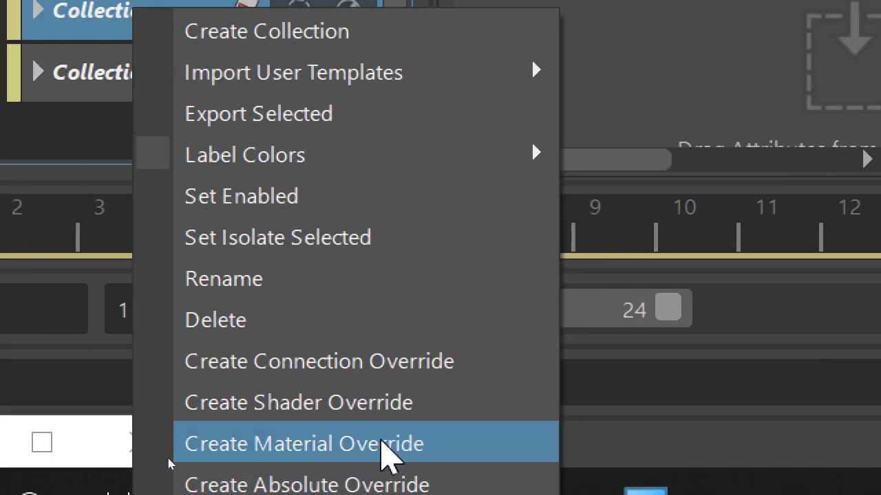
pyautogui.click(383, 444)
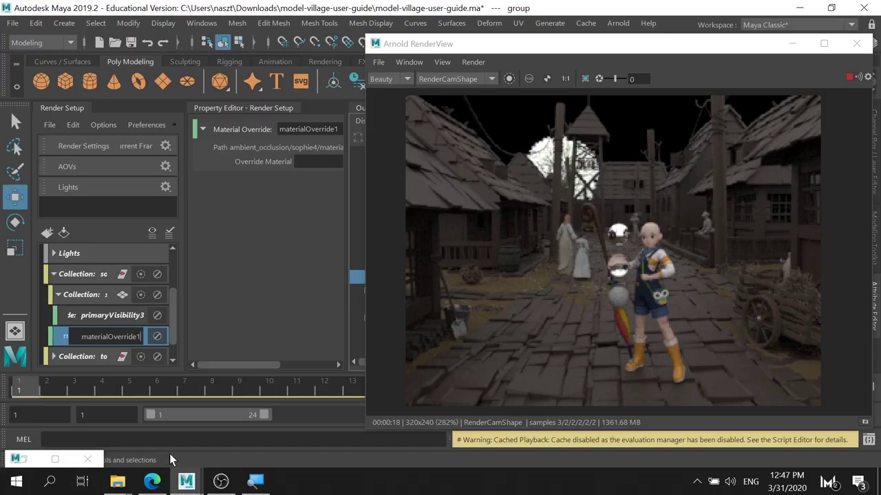
pyautogui.moveTo(745, 35)
pyautogui.mouseDown()
pyautogui.moveTo(686, 120)
pyautogui.moveTo(765, 101)
pyautogui.mouseUp()
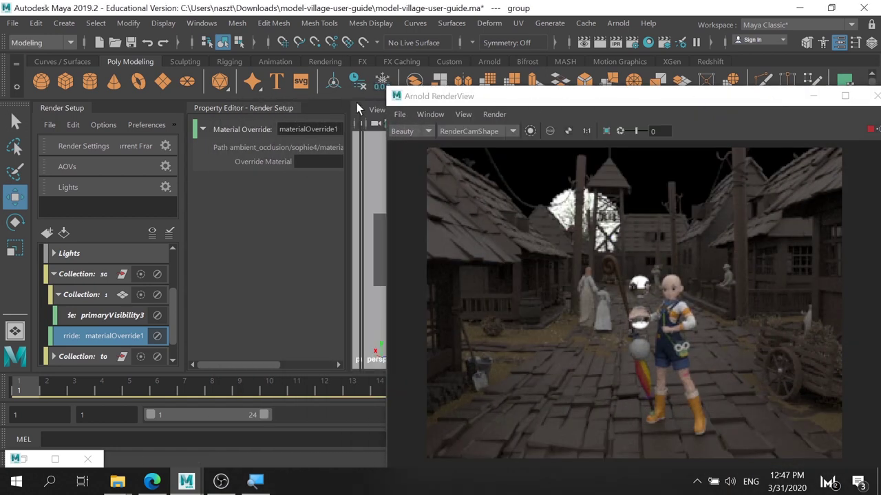
# - Assign a new Arnold aiAmbientOcclusion shader as materialOverride1's override material
pyautogui.moveTo(615, 96); pyautogui.dragTo(416, 82)
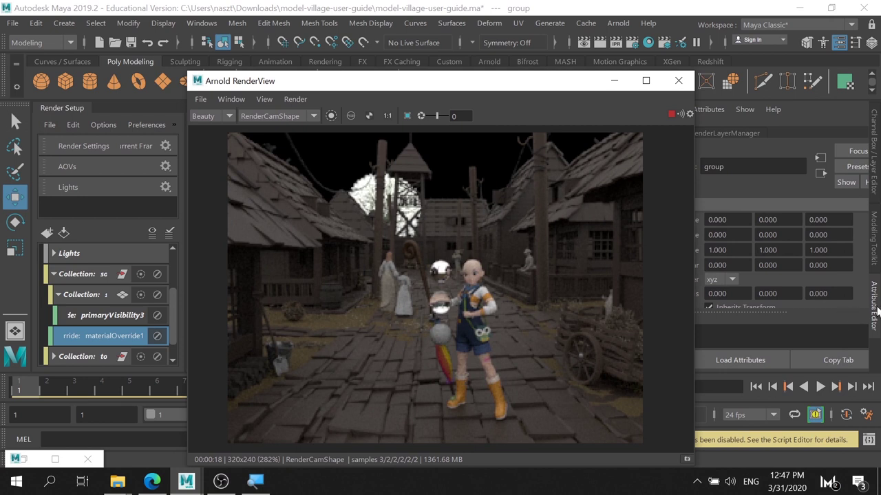
pyautogui.moveTo(422, 81)
pyautogui.mouseDown()
pyautogui.moveTo(505, 71)
pyautogui.moveTo(463, 271)
pyautogui.mouseUp()
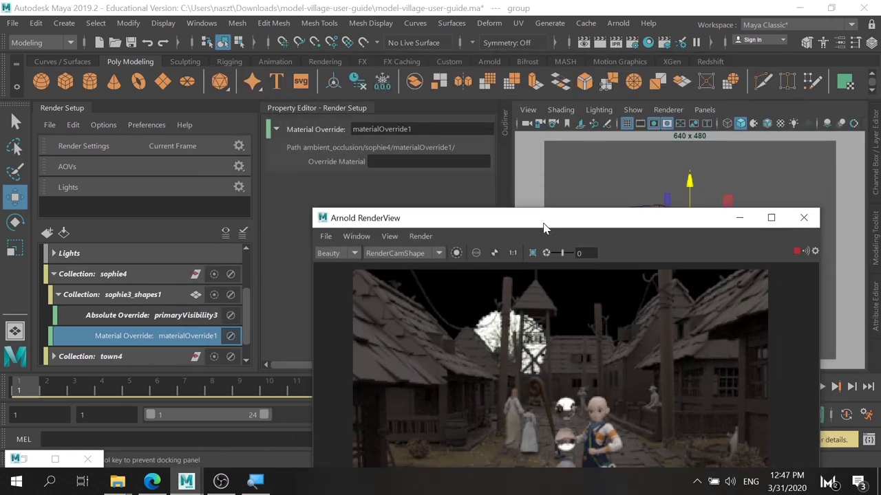
pyautogui.moveTo(509, 178); pyautogui.dragTo(602, 172)
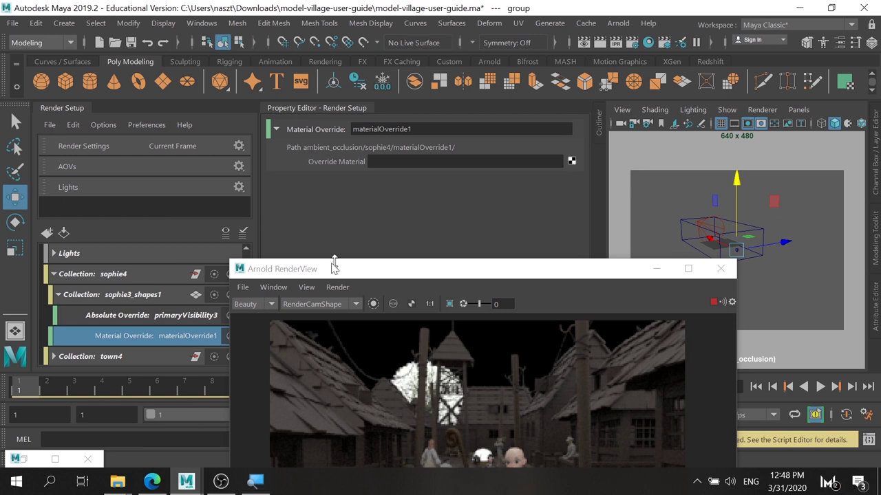
pyautogui.moveTo(472, 276)
pyautogui.mouseDown()
pyautogui.moveTo(481, 144)
pyautogui.moveTo(466, 230)
pyautogui.mouseUp()
pyautogui.click(571, 162)
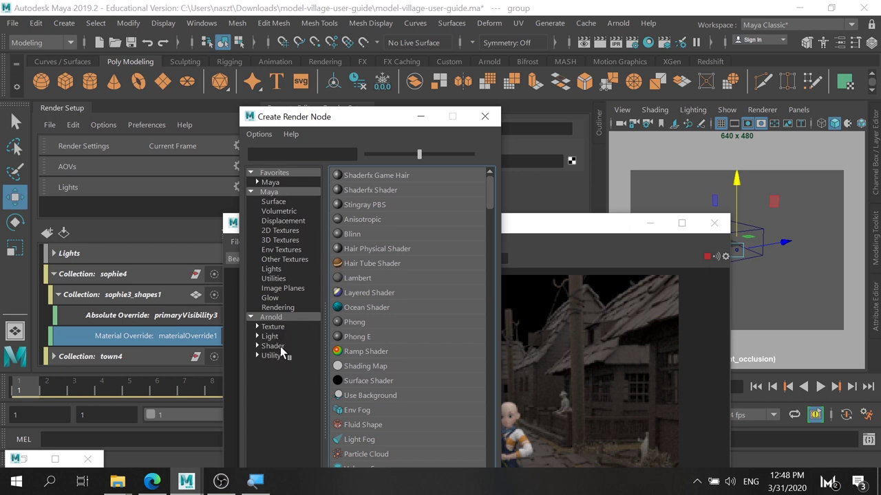
pyautogui.click(281, 346)
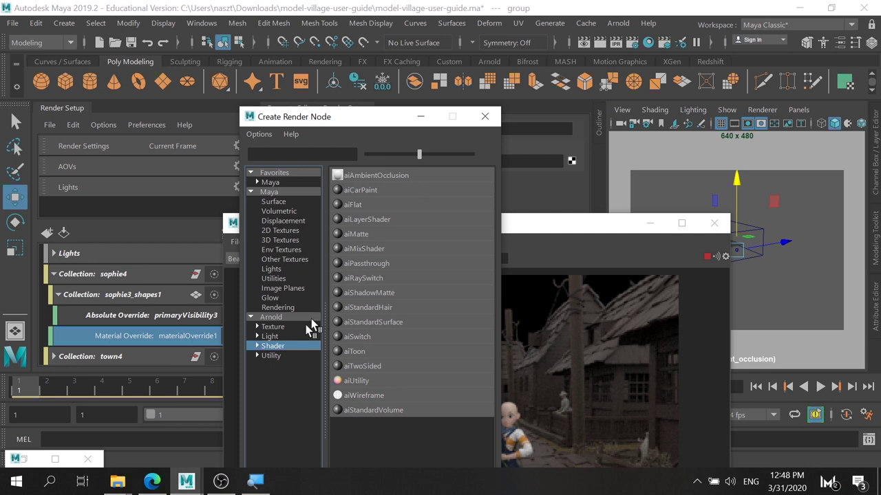
pyautogui.click(386, 177)
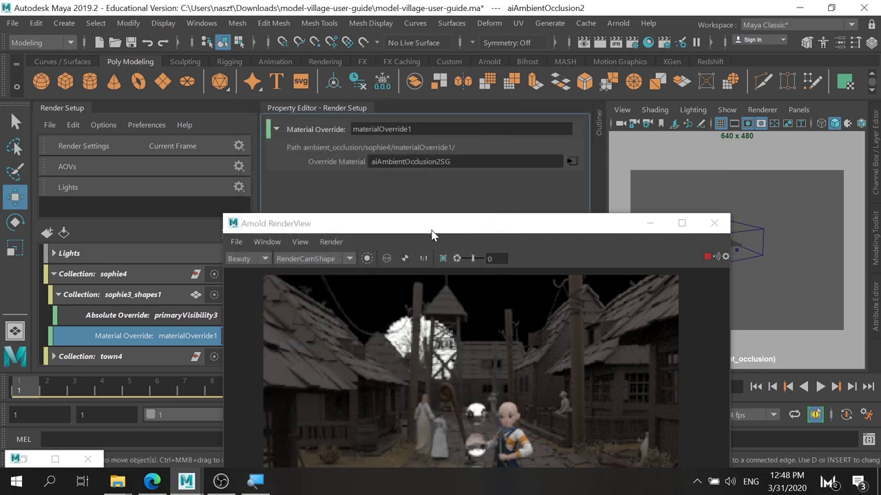
pyautogui.moveTo(433, 236); pyautogui.dragTo(513, 71)
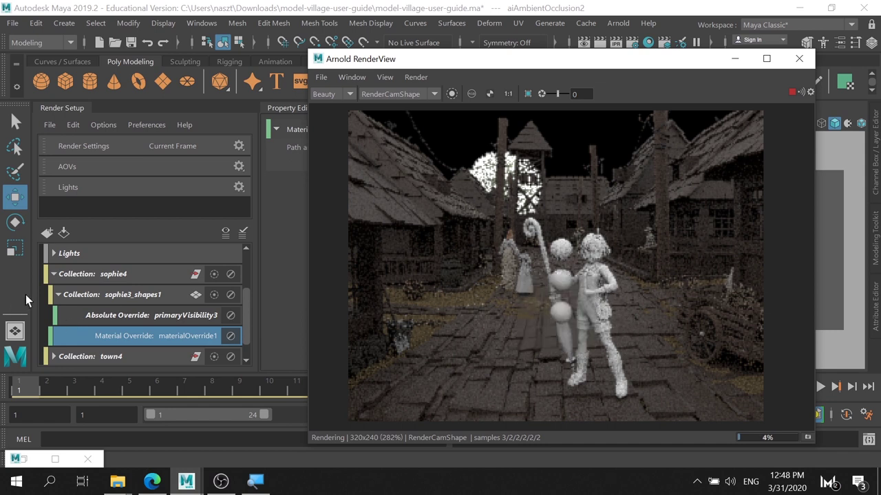
# - Delete the town4 collection from ambient_occlusion so only the character renders
pyautogui.scroll(-1, 68, 299)
pyautogui.scroll(3, 100, 314)
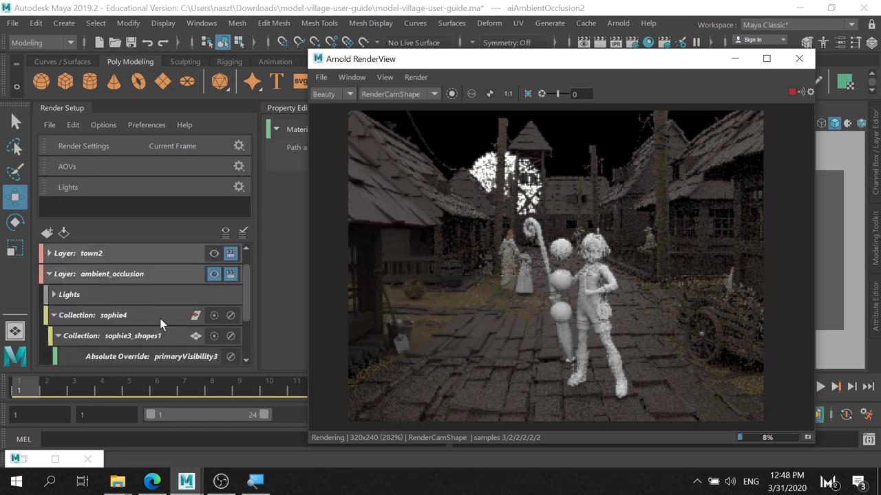
pyautogui.scroll(-3, 160, 318)
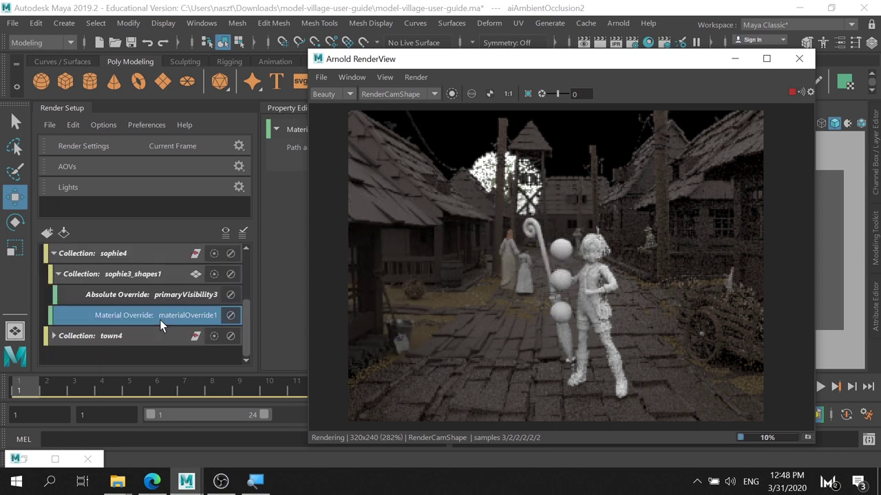
pyautogui.click(115, 340)
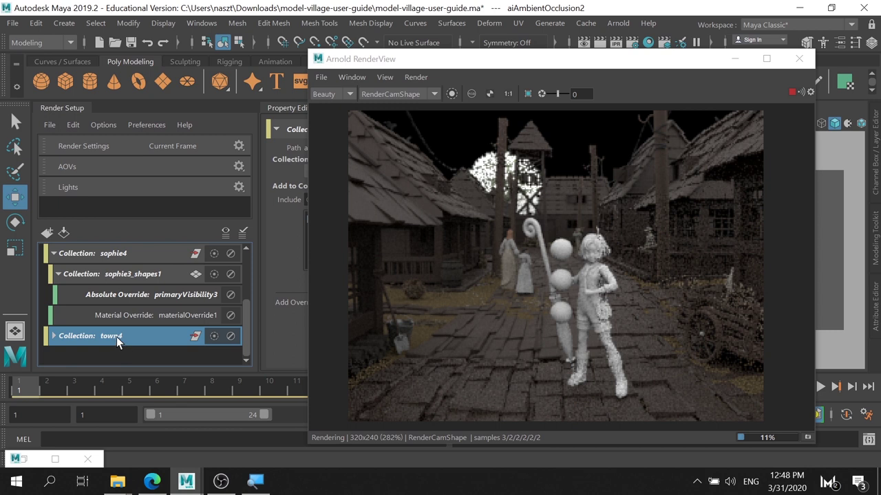
pyautogui.press('Delete')
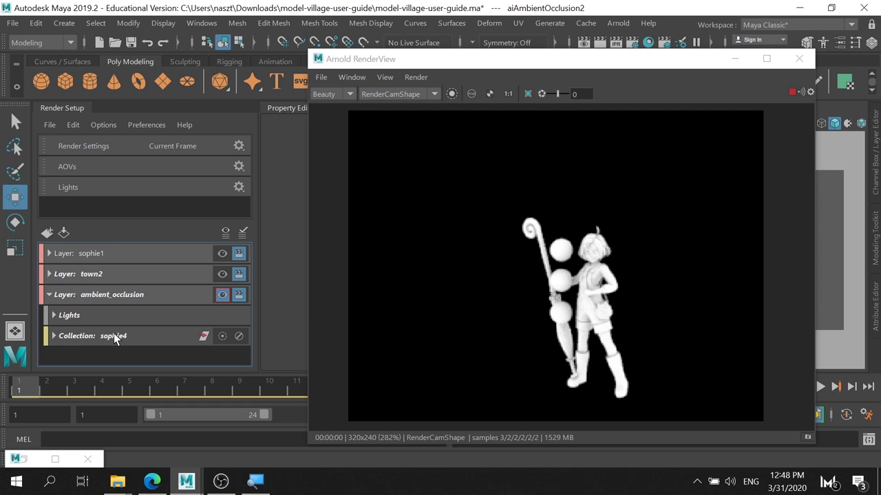
pyautogui.click(114, 333)
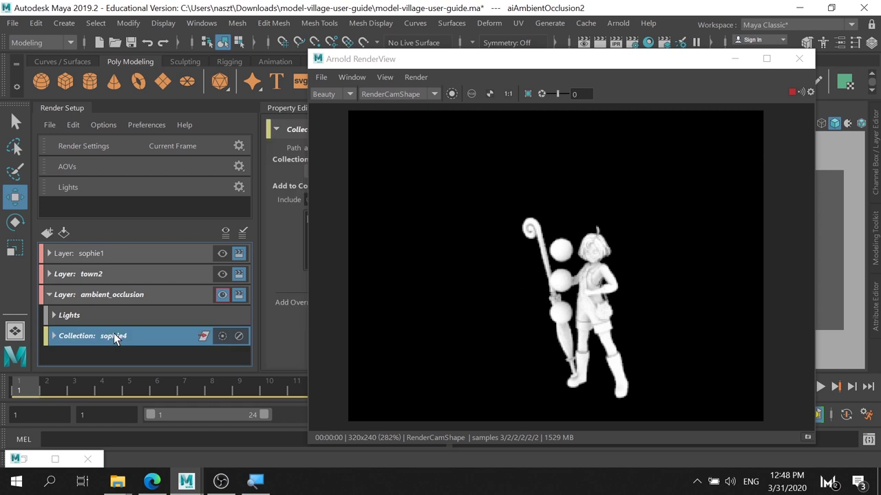
pyautogui.rightClick(114, 333)
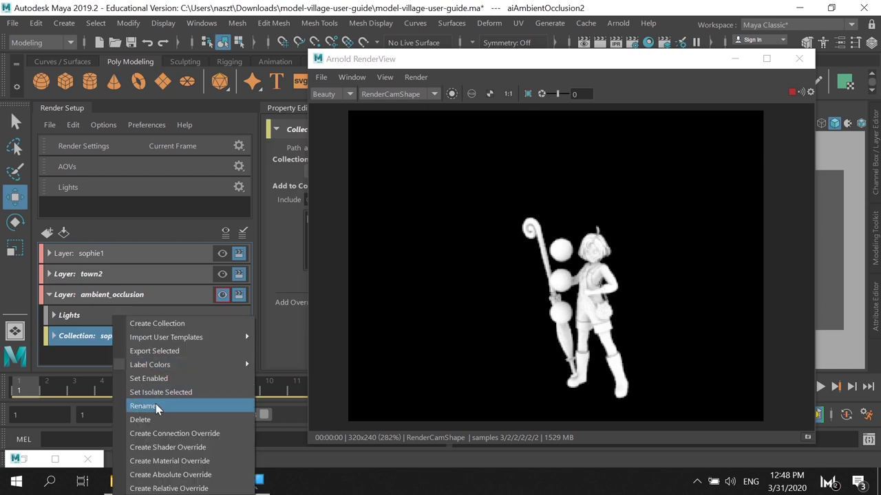
pyautogui.click(790, 96)
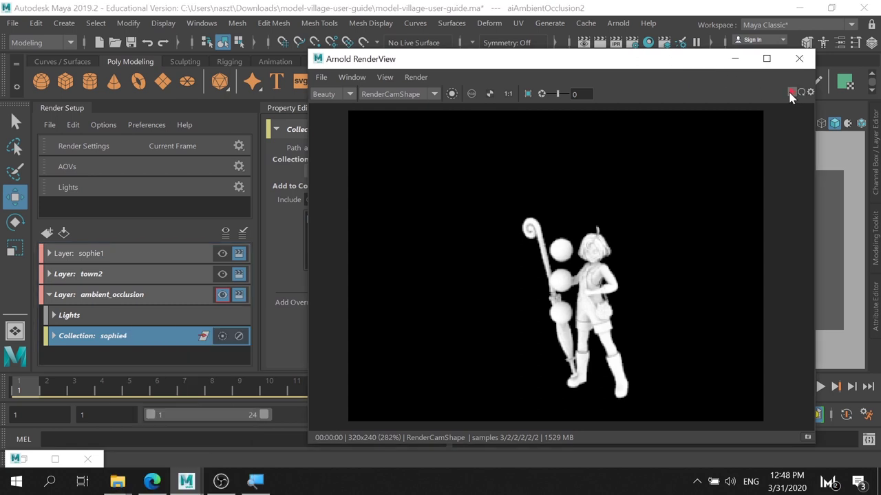
# - Add aiStandIn1 from the Outliner to the sophie4 collection
pyautogui.click(734, 58)
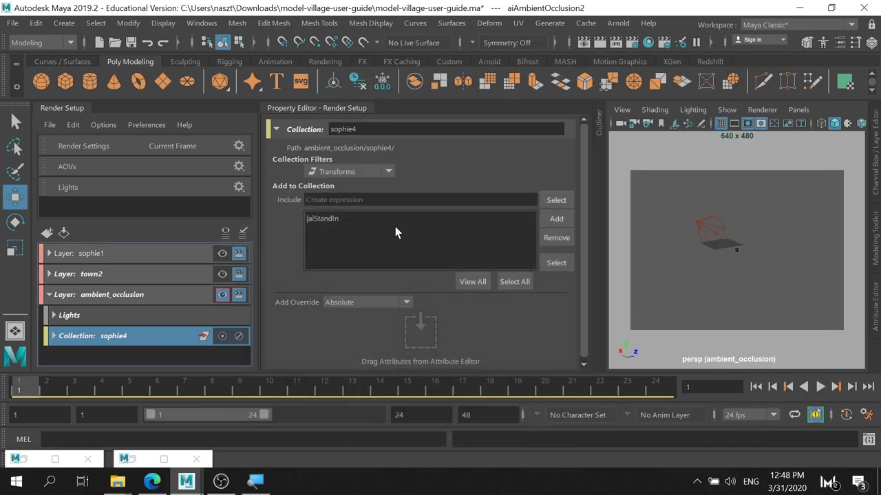
pyautogui.click(595, 125)
pyautogui.moveTo(567, 270); pyautogui.dragTo(364, 252)
pyautogui.click(535, 108)
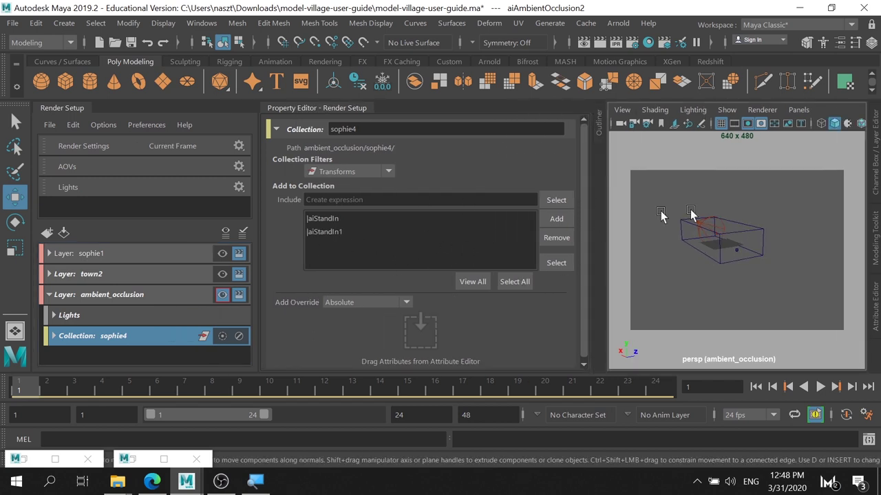
# - Start the IPR render and update the full scene in Arnold RenderView
pyautogui.click(164, 459)
pyautogui.click(791, 92)
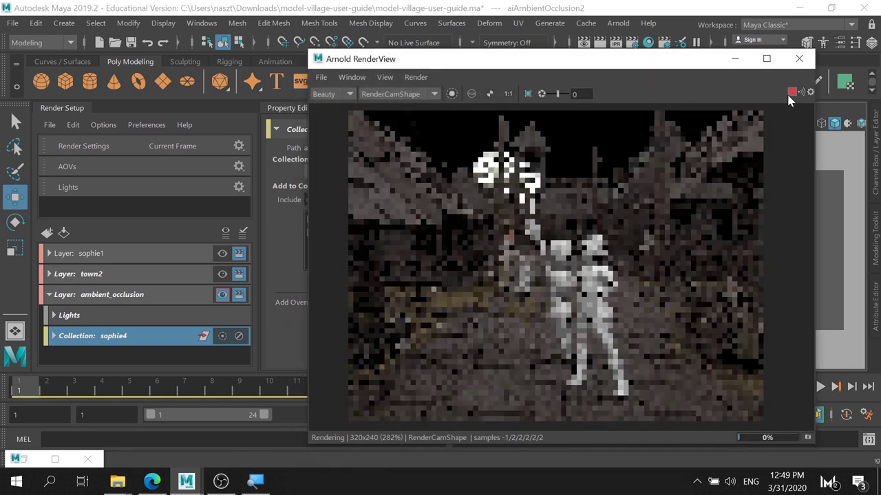
pyautogui.click(54, 335)
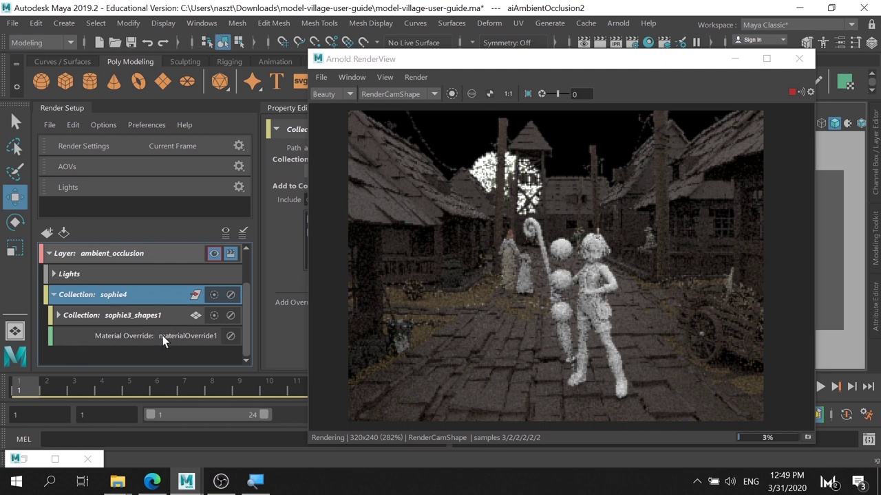
pyautogui.click(162, 335)
pyautogui.click(416, 77)
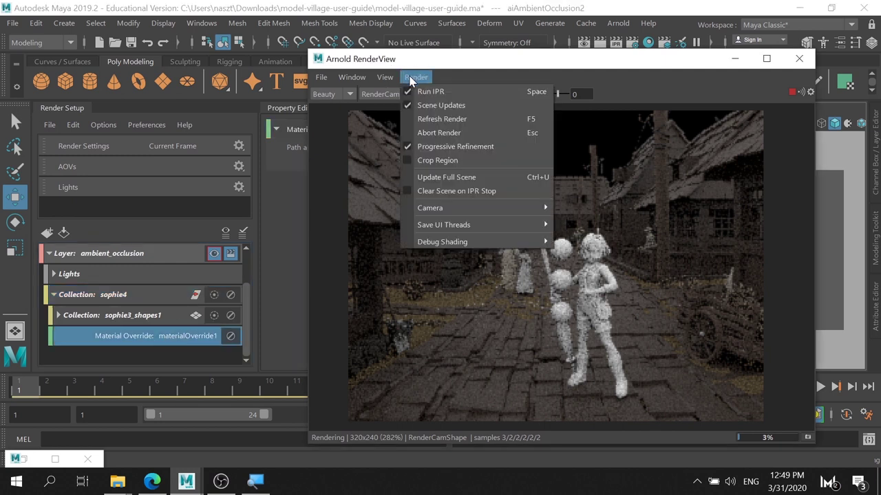
pyautogui.click(462, 173)
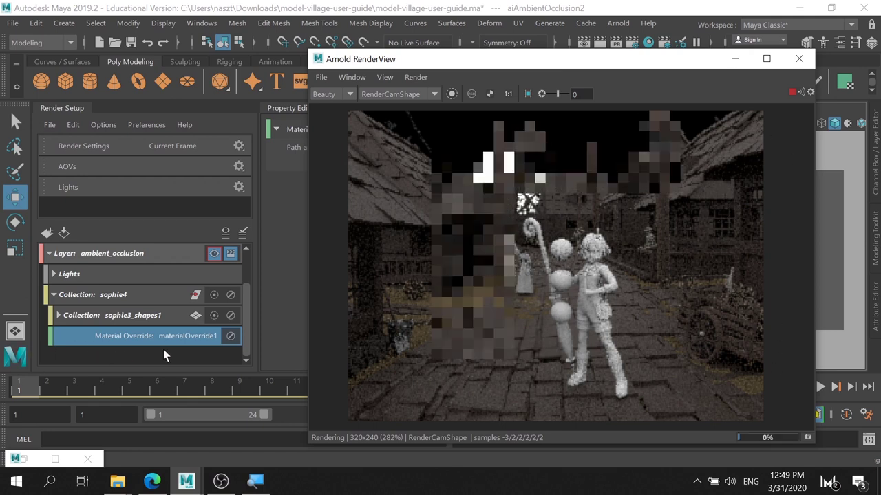
# - Dock the Arnold RenderView beside the Render Setup editors
pyautogui.click(121, 298)
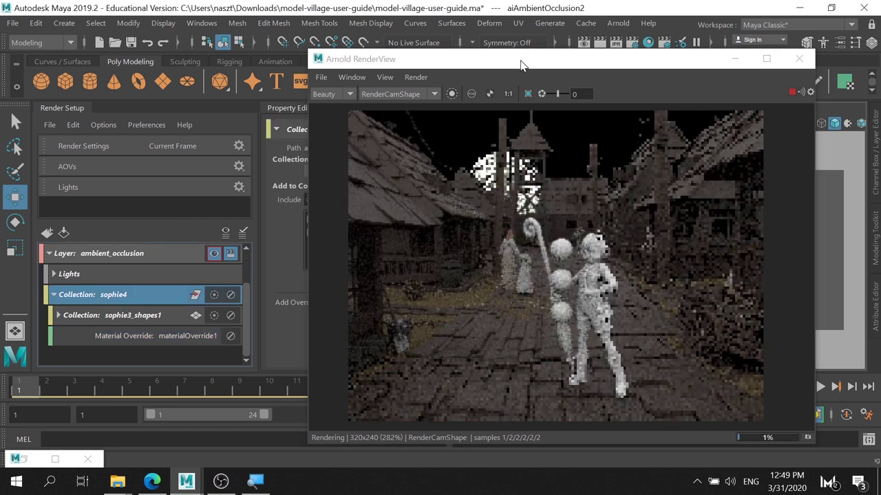
pyautogui.moveTo(521, 65); pyautogui.dragTo(278, 276)
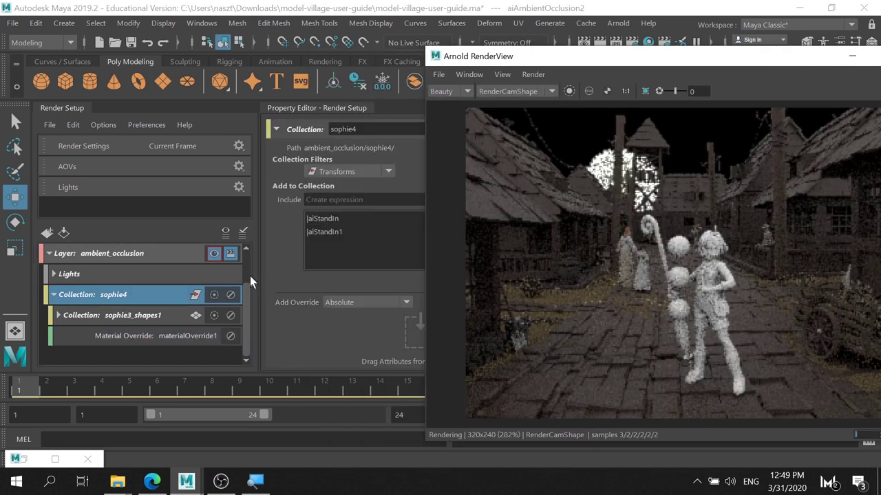
pyautogui.click(225, 234)
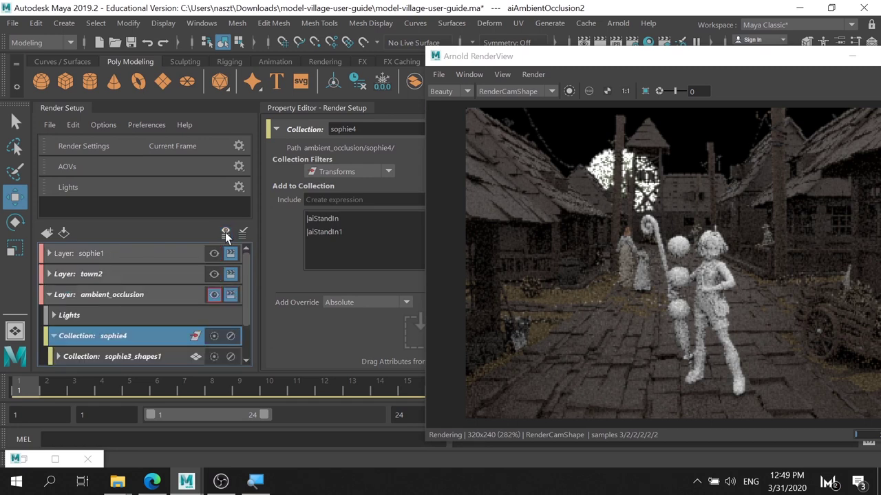
# - Make ambient_occlusion the visible layer and update the full scene render
pyautogui.click(214, 295)
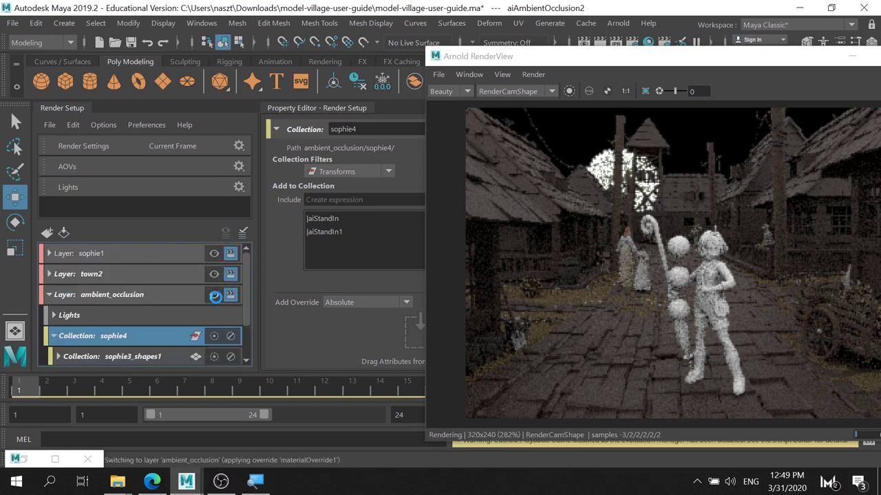
pyautogui.click(533, 74)
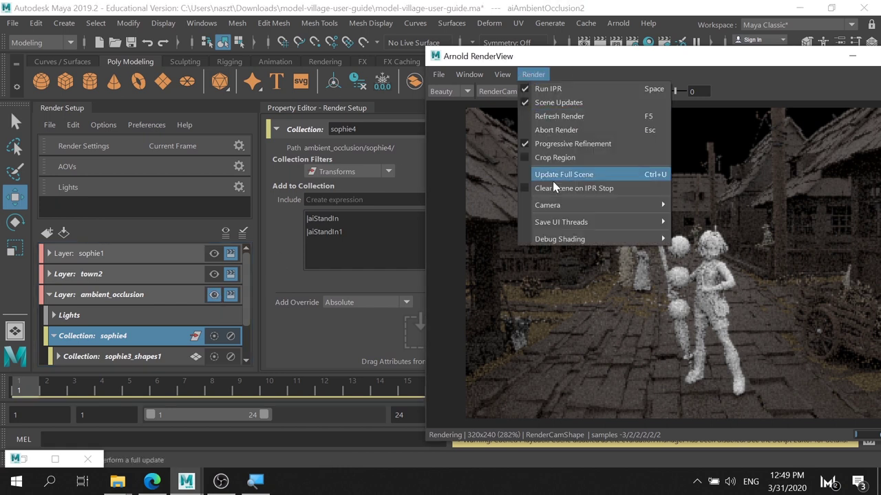
pyautogui.click(563, 172)
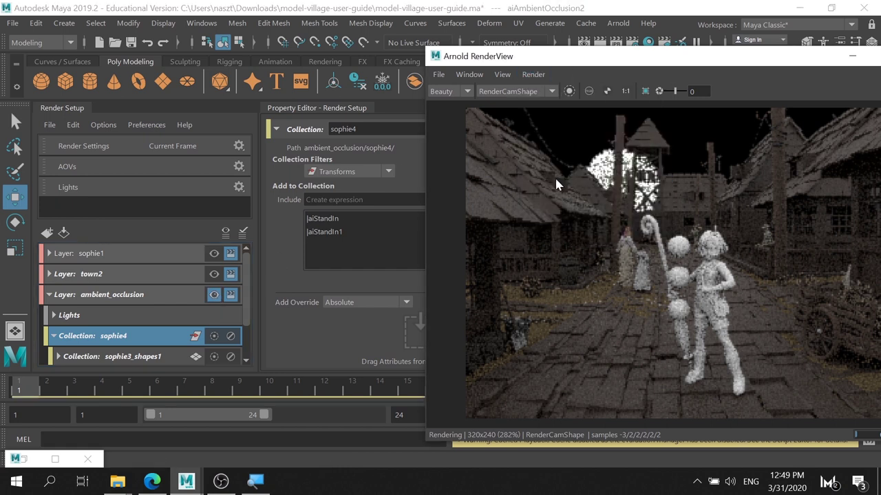
pyautogui.scroll(-2, 124, 355)
pyautogui.click(162, 330)
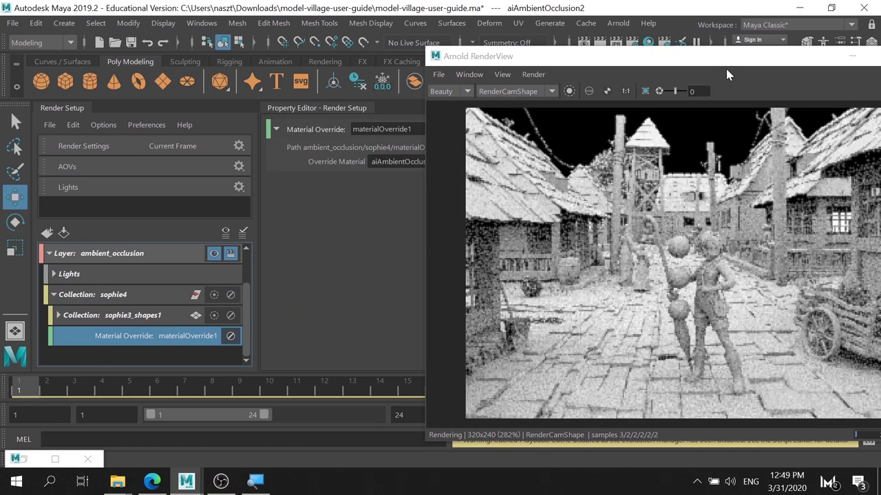
# - Undock the RenderView as a floating window, recentre the image, and collapse ambient_occlusion
pyautogui.moveTo(728, 74); pyautogui.dragTo(654, 54)
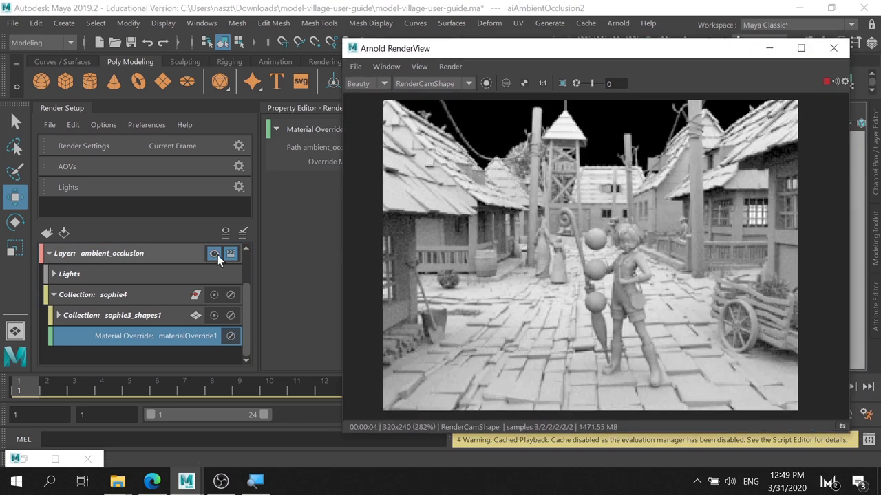
pyautogui.scroll(-1, 579, 174)
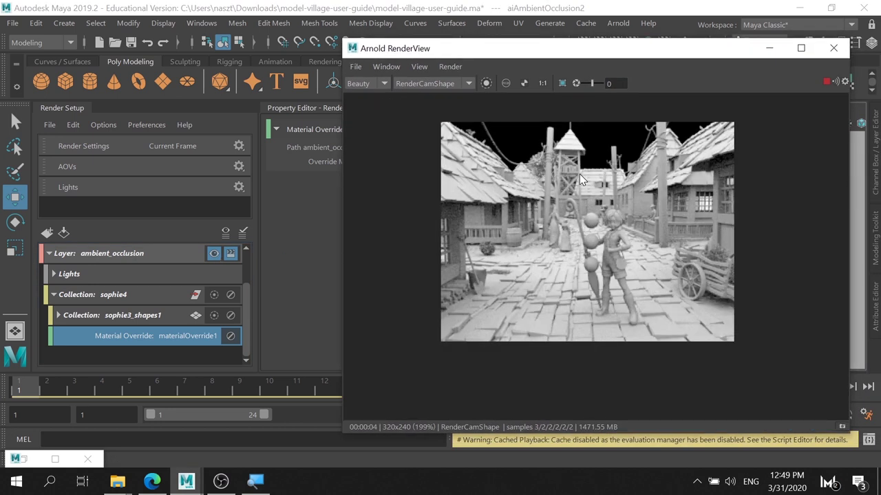
pyautogui.moveTo(579, 174); pyautogui.dragTo(582, 196, button='middle')
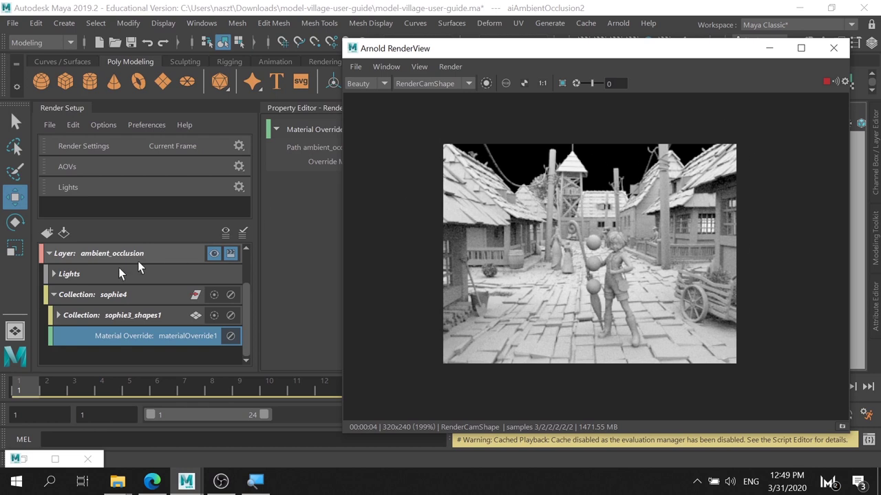
pyautogui.click(49, 252)
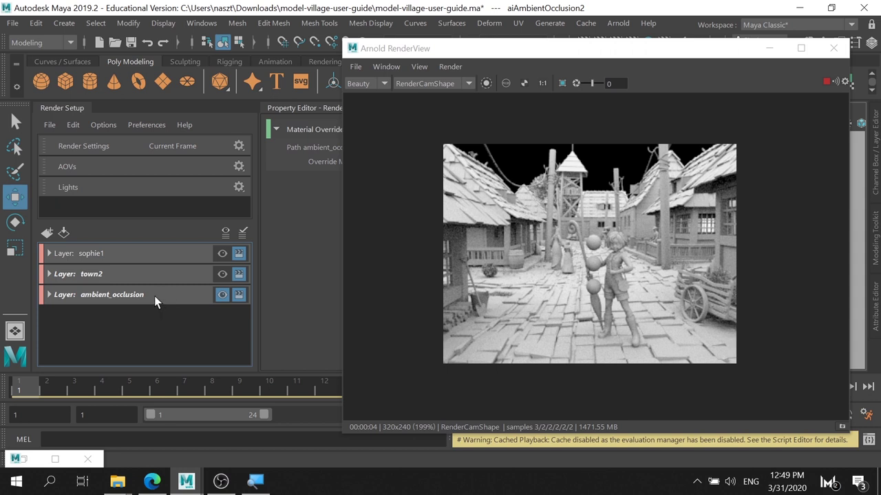
pyautogui.click(152, 297)
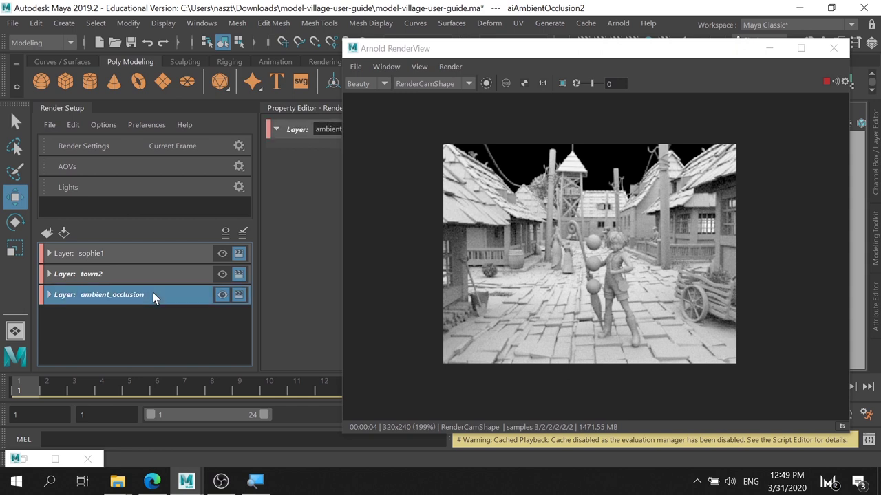
# - Make ambient_occlusion renderable, then duplicate it and rename the copy 'lambert'
pyautogui.rightClick(152, 295)
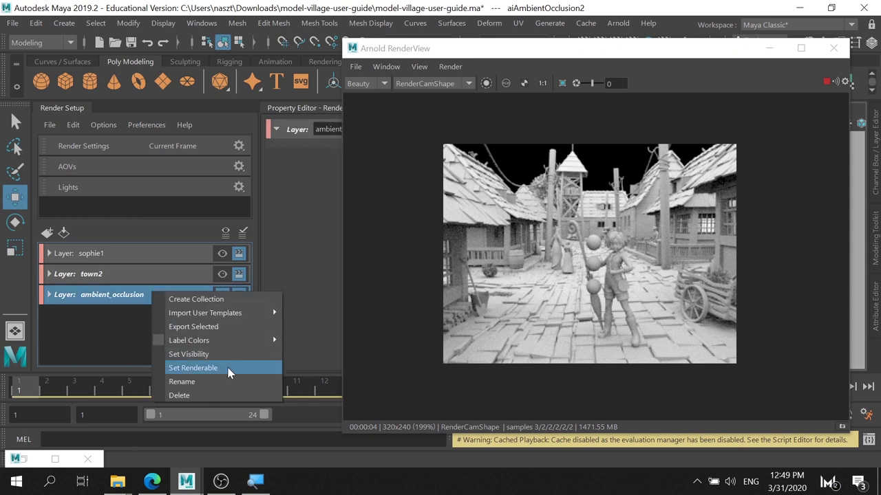
pyautogui.click(157, 370)
pyautogui.click(112, 302)
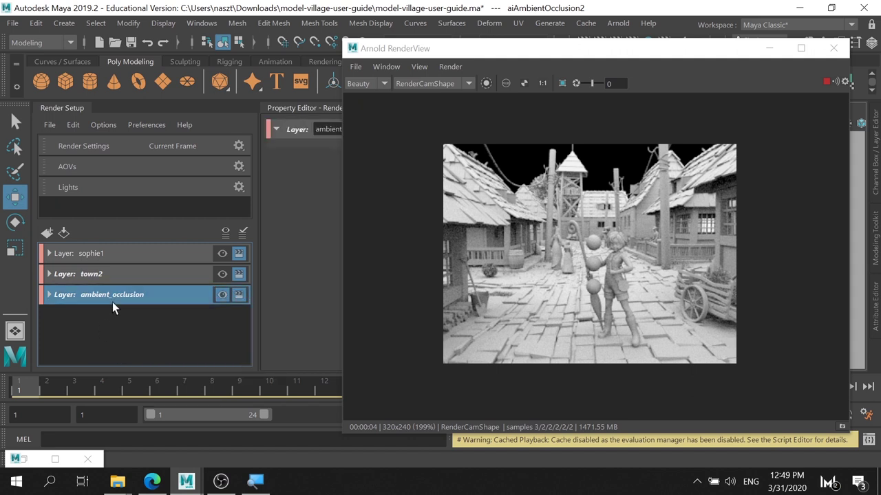
pyautogui.hotkey('ctrl', 'd')
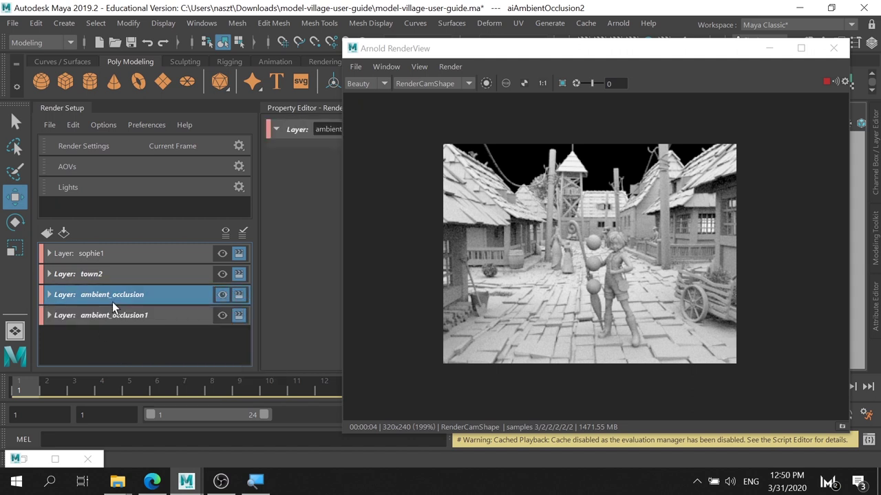
pyautogui.click(120, 316)
pyautogui.rightClick(138, 316)
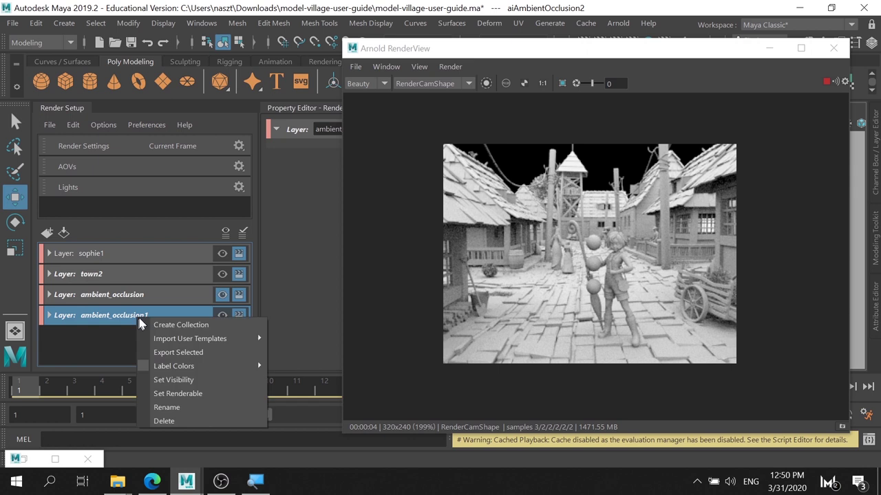
pyautogui.click(184, 405)
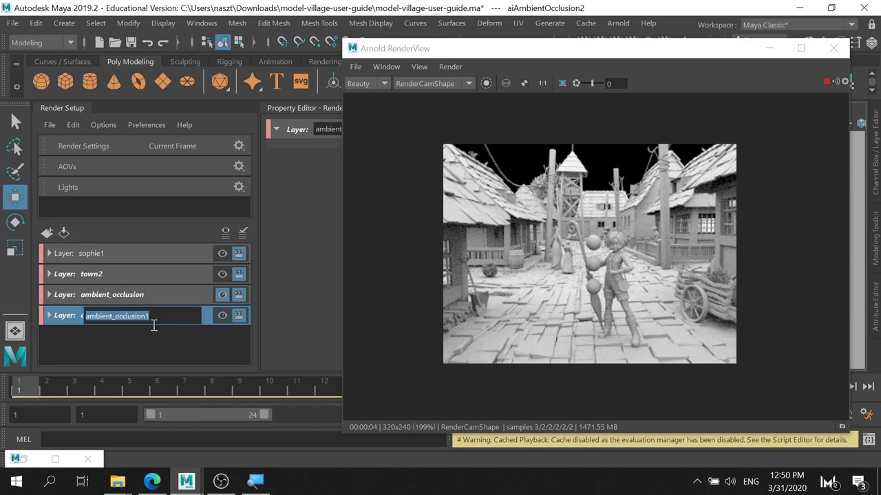
pyautogui.write('lambert')
pyautogui.press('Return')
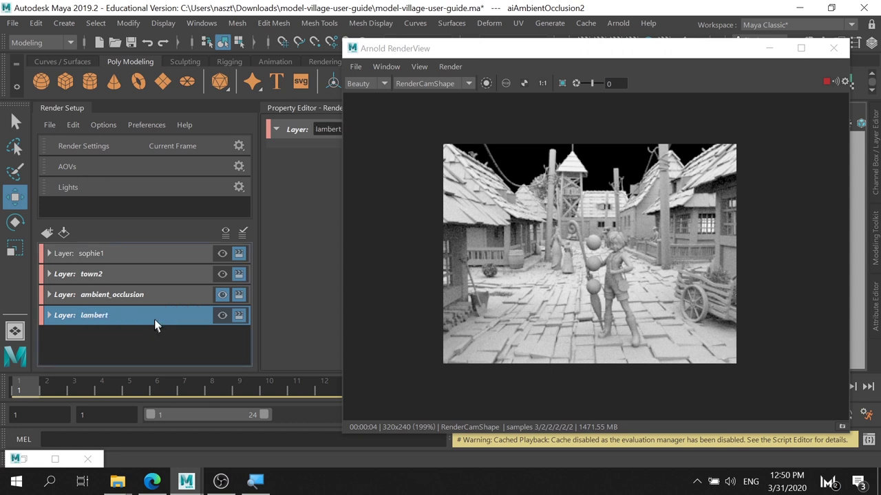
# - Expand lambert and show materialOverride2 in the Property Editor
pyautogui.click(50, 317)
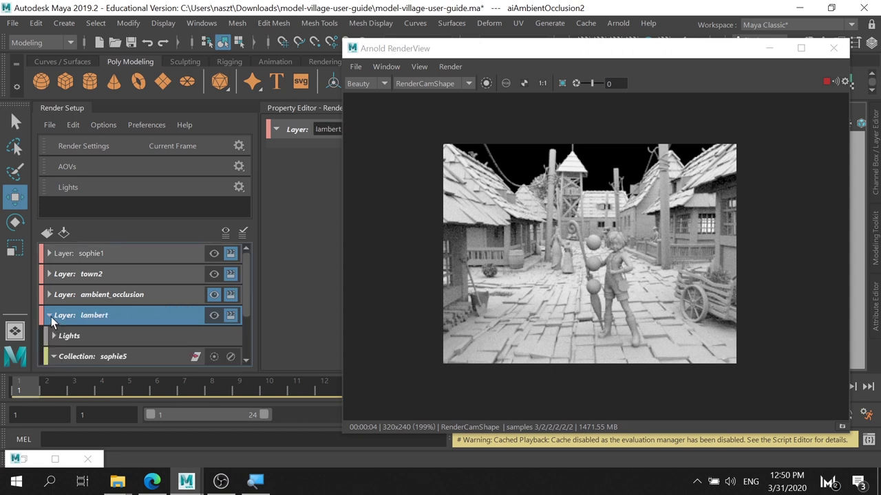
pyautogui.scroll(-3, 110, 320)
pyautogui.click(166, 337)
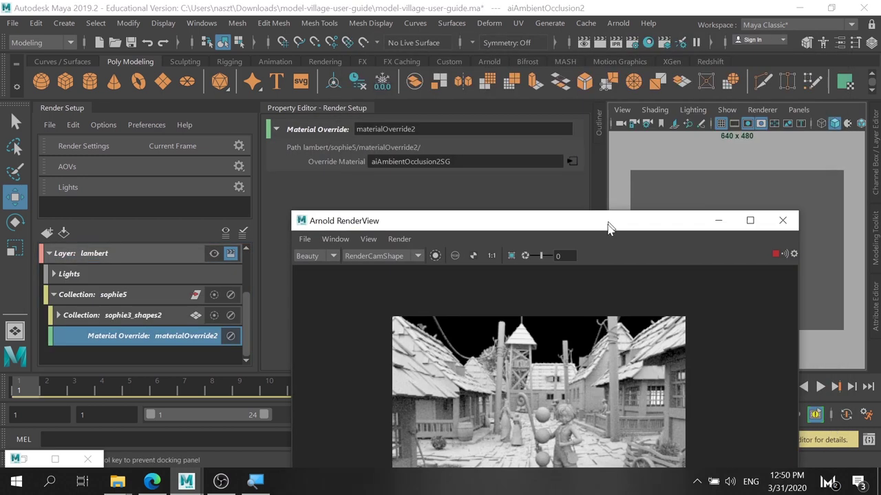
# - Break the override material connection, assign a new Lambert shader, and refresh the render
pyautogui.moveTo(656, 60); pyautogui.dragTo(591, 259)
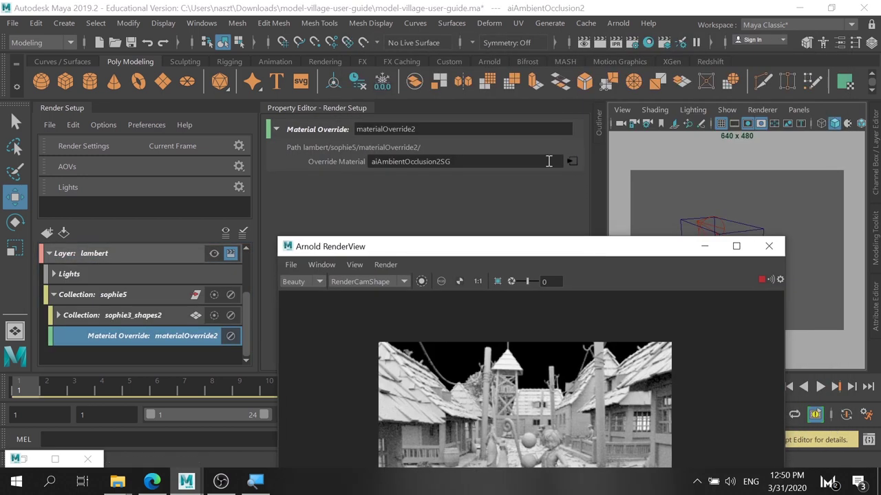
pyautogui.rightClick(371, 164)
pyautogui.click(406, 194)
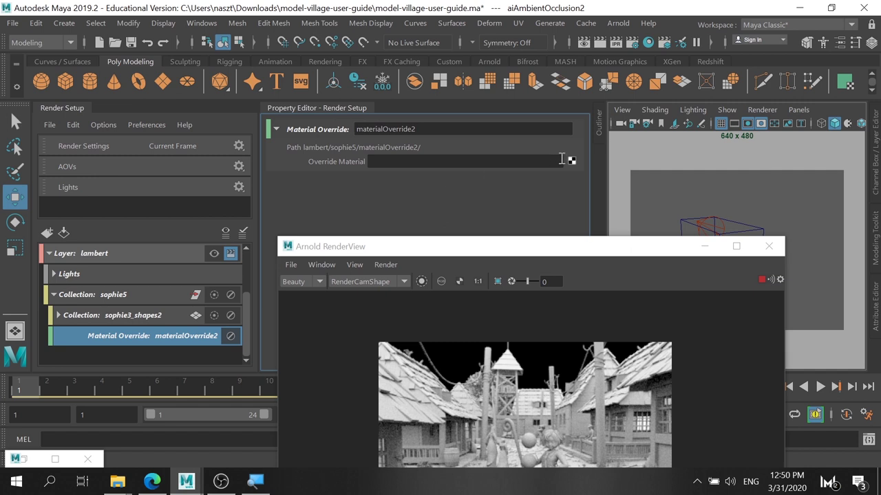
pyautogui.click(572, 161)
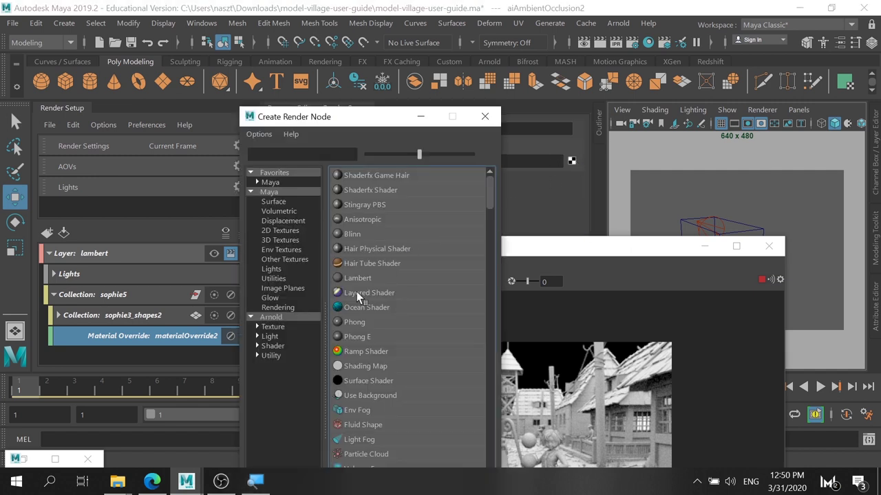
pyautogui.click(282, 182)
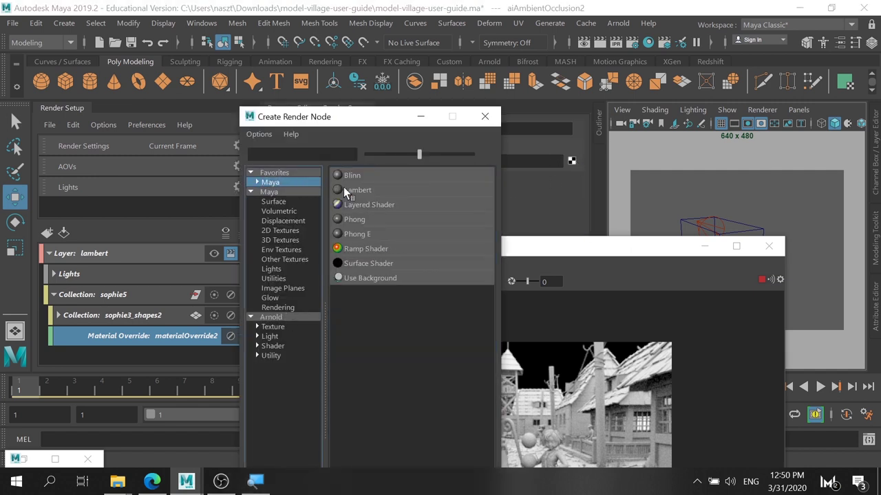
pyautogui.click(368, 190)
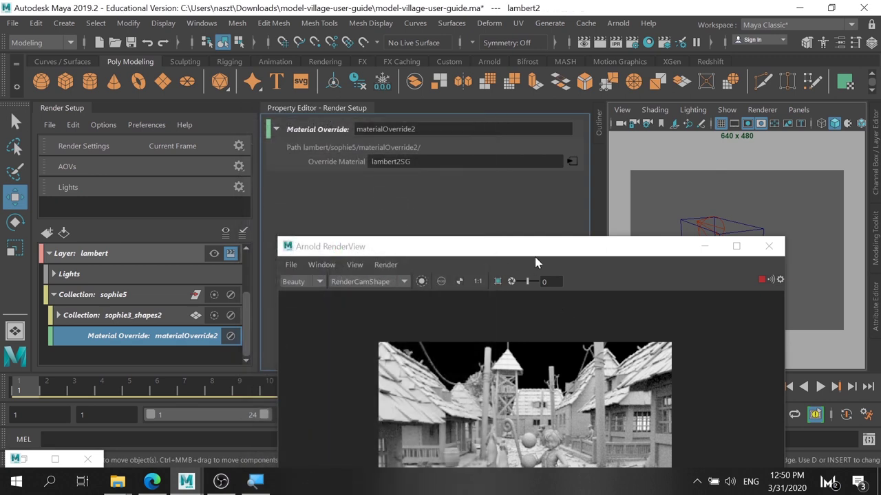
pyautogui.moveTo(538, 251)
pyautogui.mouseDown()
pyautogui.moveTo(591, 63)
pyautogui.moveTo(583, 81)
pyautogui.mouseUp()
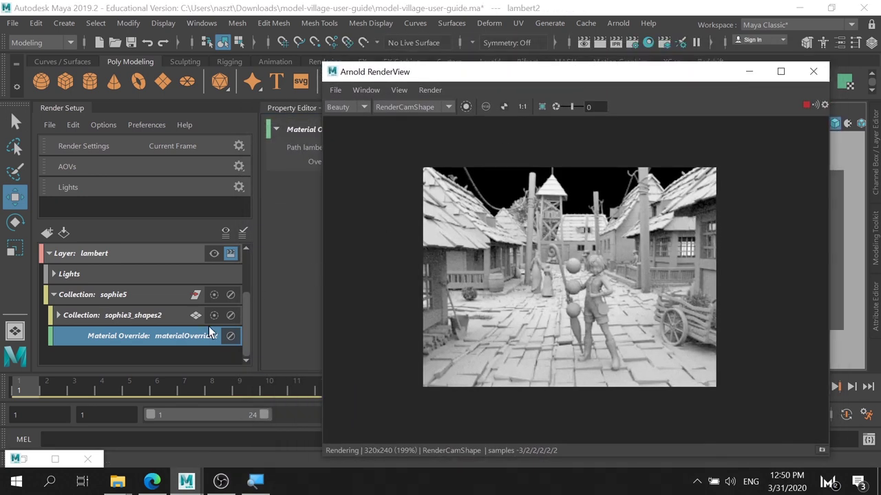
pyautogui.click(216, 254)
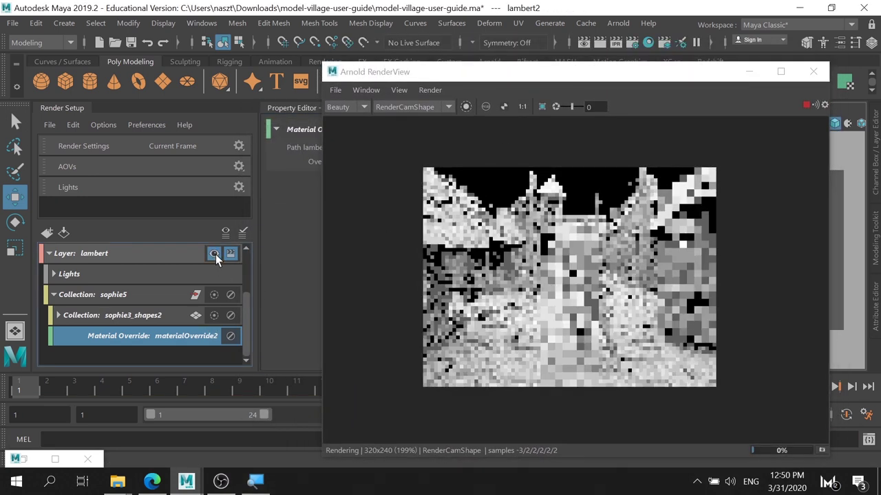
# - Render the lambert layer and update its full scene in Arnold RenderView
pyautogui.click(215, 254)
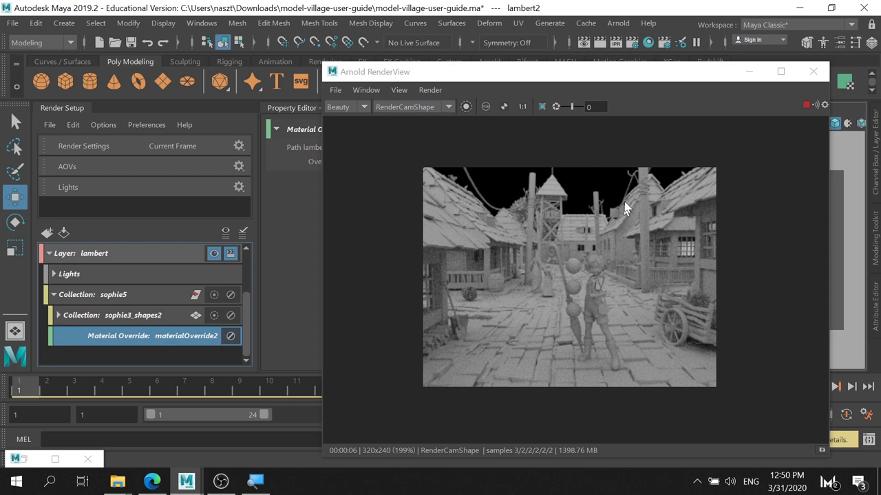
pyautogui.click(430, 90)
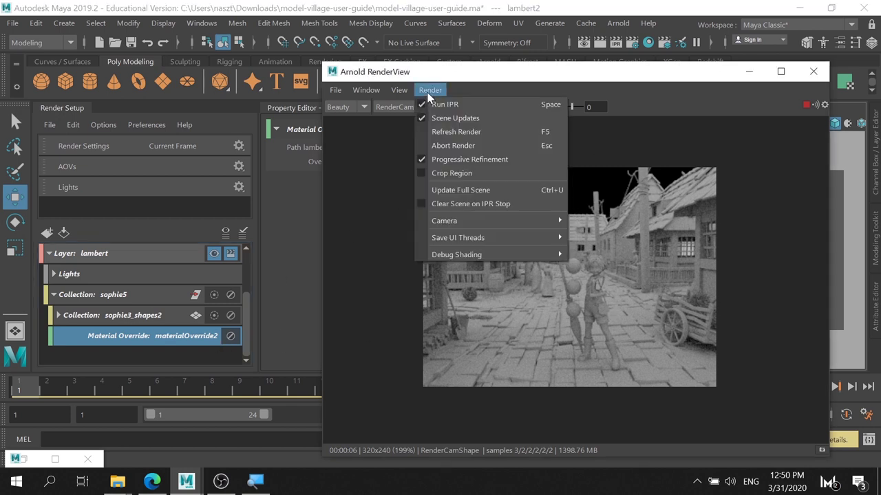
pyautogui.click(495, 192)
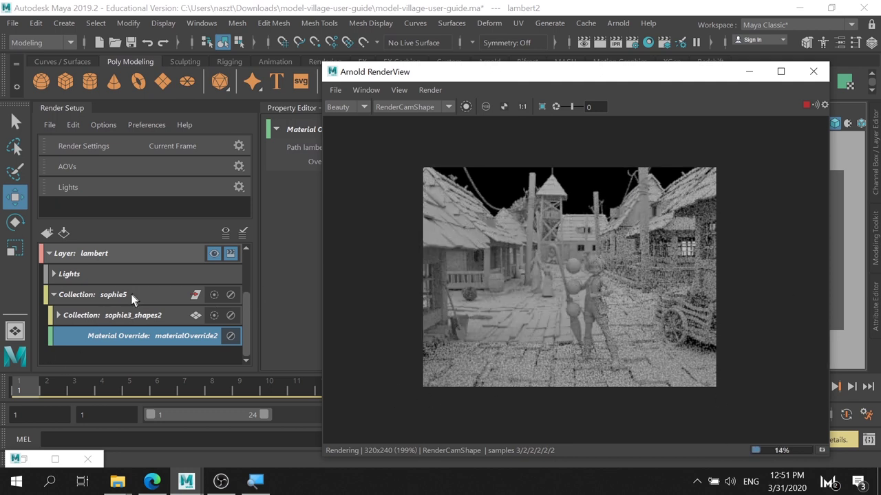
# - Collapse sophie5 and lambert, then switch rendering to the ambient_occlusion layer
pyautogui.click(53, 294)
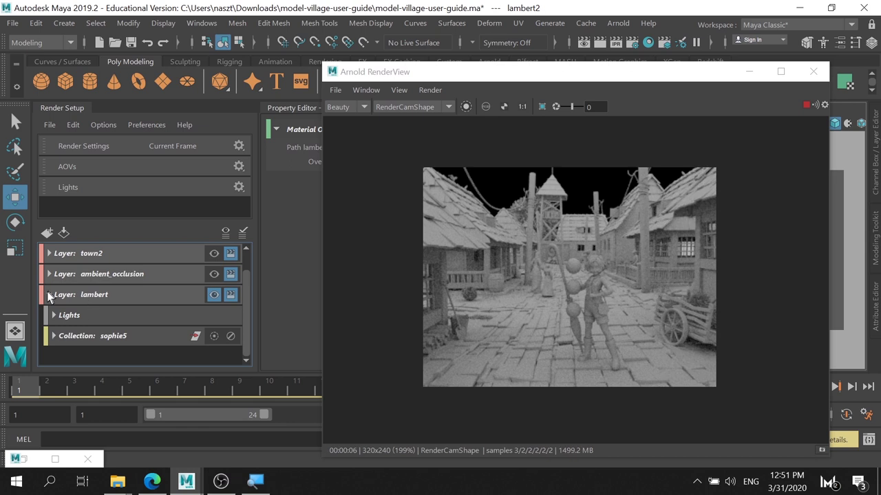
pyautogui.click(47, 293)
pyautogui.click(223, 296)
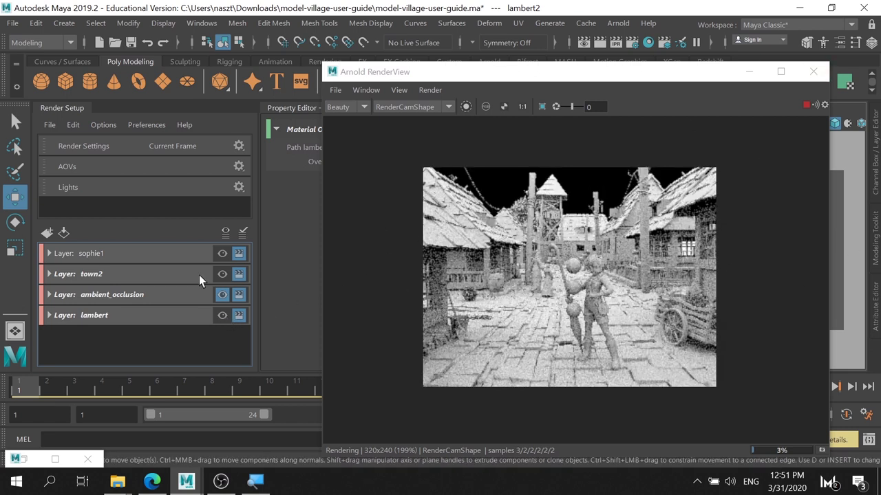
# - Render the town2 layer, select ambient_occlusion, and minimize the Arnold RenderView
pyautogui.click(222, 274)
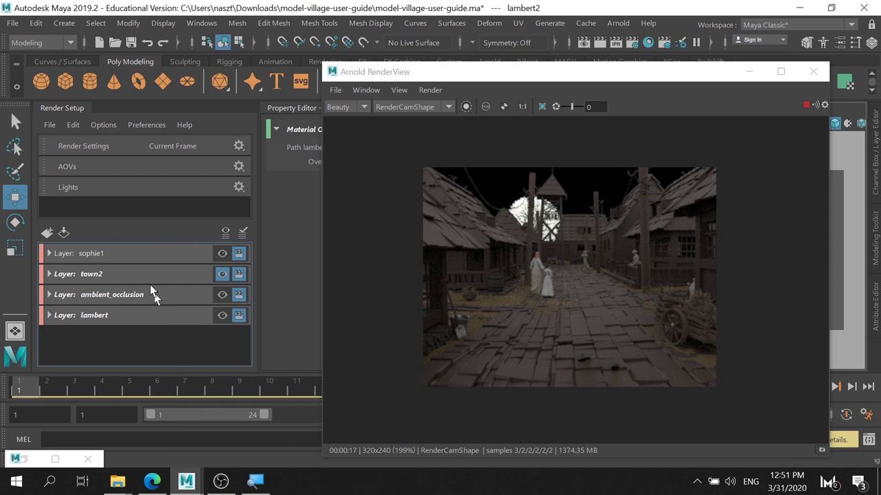
pyautogui.click(141, 295)
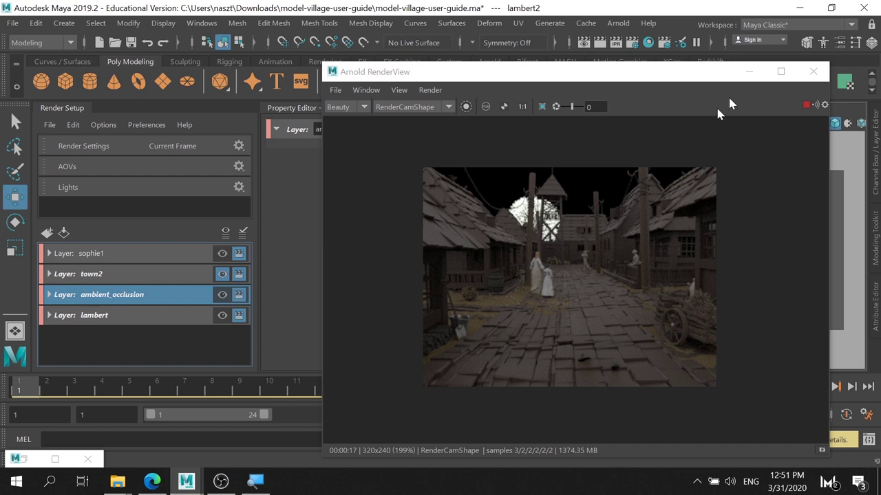
pyautogui.click(750, 71)
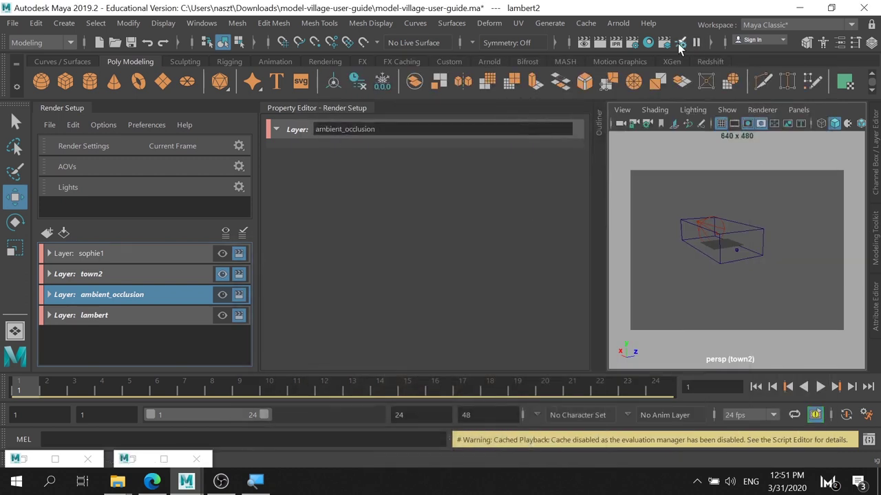
# - In Render Settings, add town2 layer overrides lowering Specular and Transmission samples to 0
pyautogui.click(632, 43)
pyautogui.moveTo(366, 60); pyautogui.dragTo(634, 67)
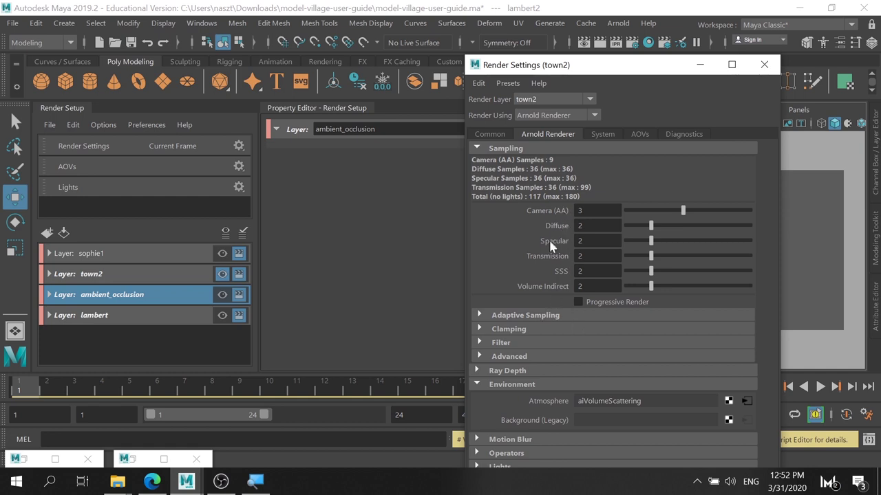
pyautogui.rightClick(551, 243)
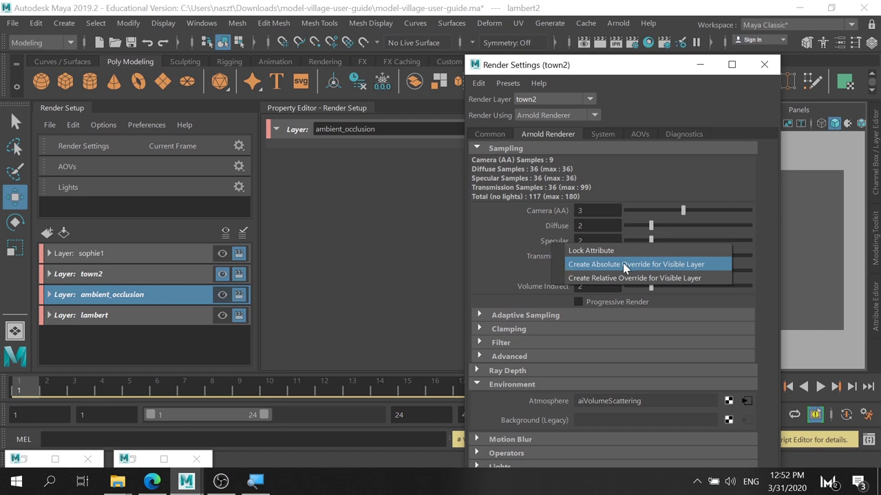
pyautogui.click(623, 264)
pyautogui.moveTo(651, 241); pyautogui.dragTo(605, 252)
pyautogui.rightClick(551, 259)
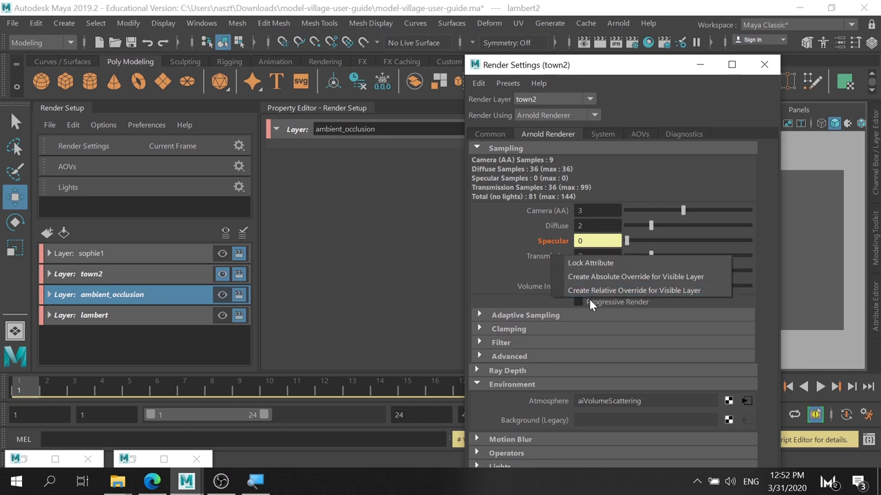
pyautogui.click(605, 277)
pyautogui.moveTo(651, 256); pyautogui.dragTo(604, 266)
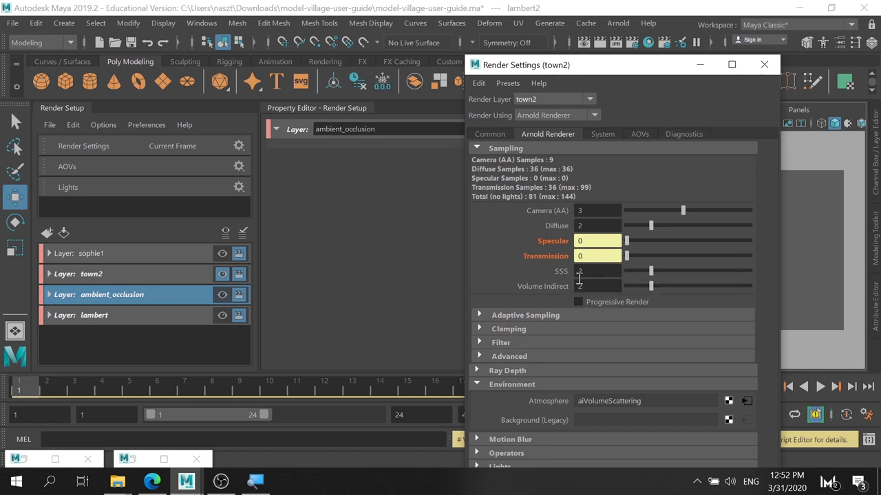
# - Override SSS and Volume Indirect samples to 0, then make ambient_occlusion the rendered layer
pyautogui.rightClick(559, 271)
pyautogui.click(604, 346)
pyautogui.moveTo(651, 269); pyautogui.dragTo(624, 270)
pyautogui.rightClick(547, 286)
pyautogui.click(599, 362)
pyautogui.click(627, 284)
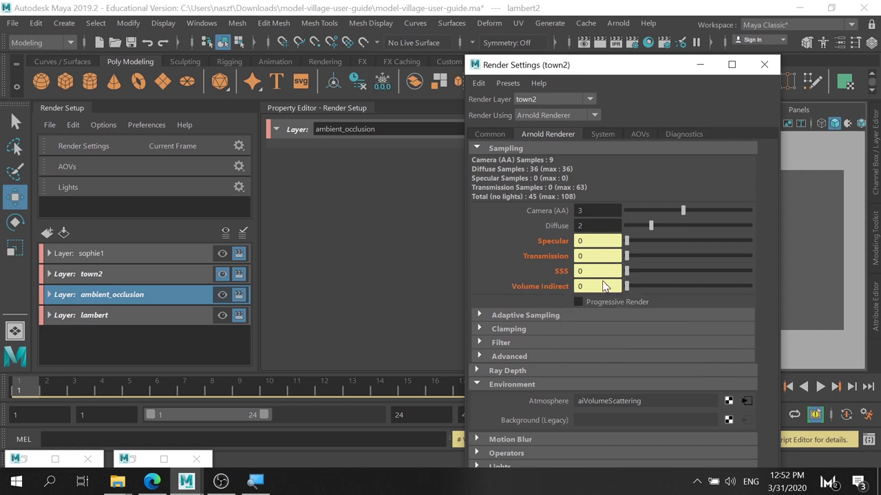
pyautogui.click(221, 297)
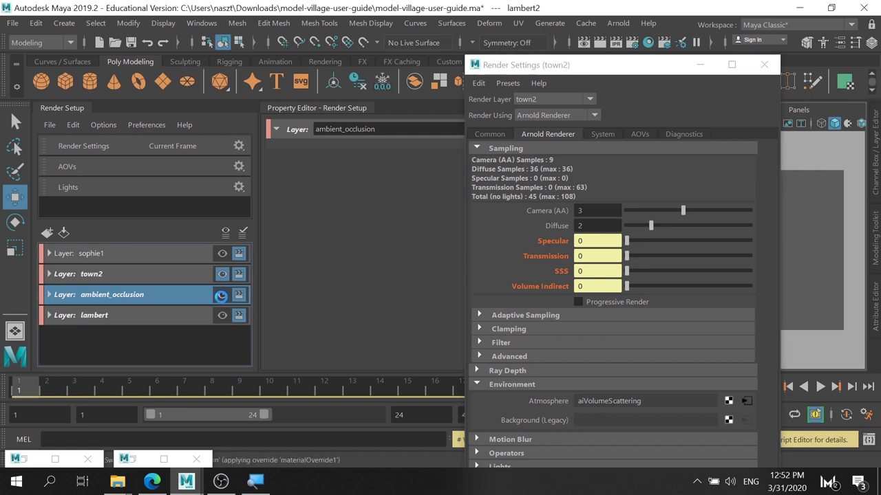
# - Select the ambient_occlusion layer and override its Specular samples to 0
pyautogui.click(147, 277)
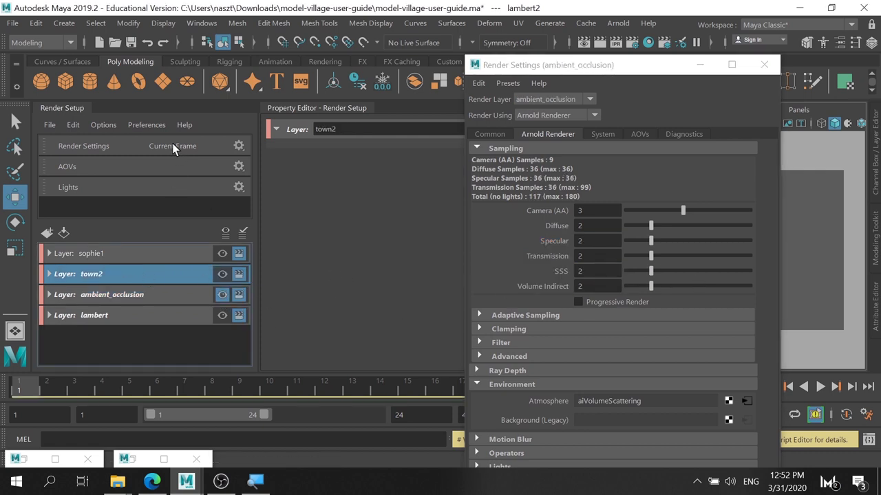
pyautogui.click(170, 291)
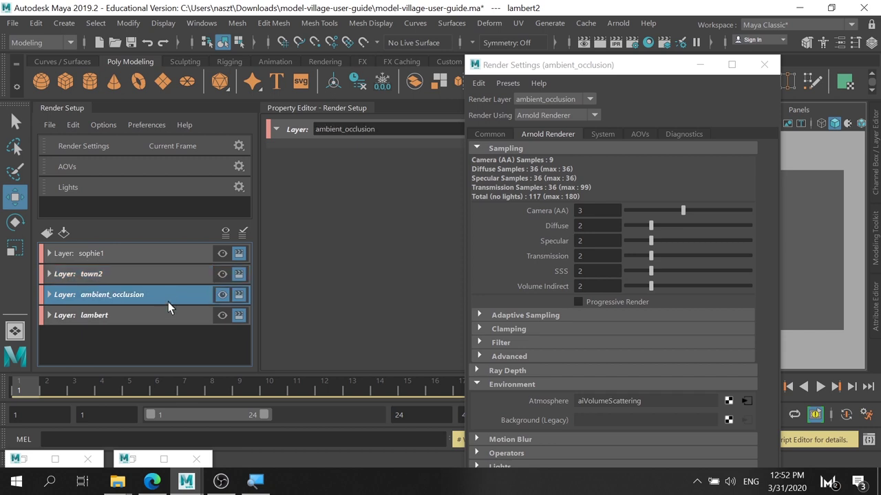
pyautogui.click(168, 308)
pyautogui.click(173, 278)
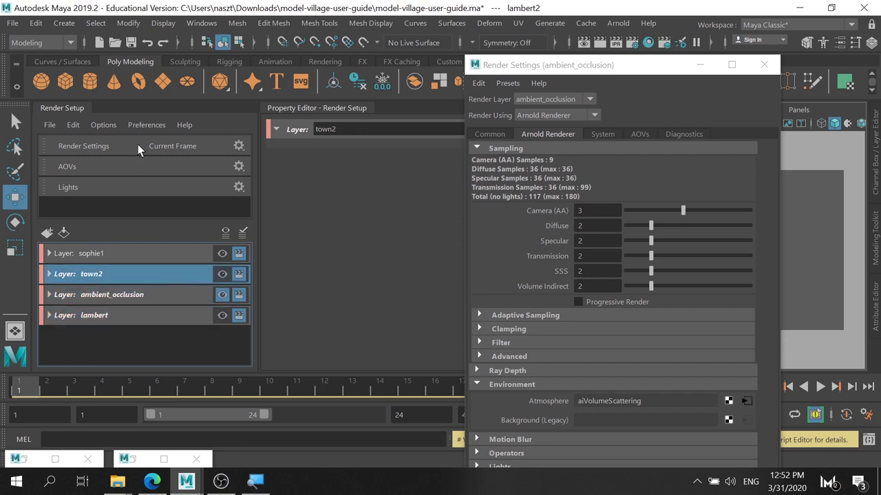
pyautogui.click(171, 297)
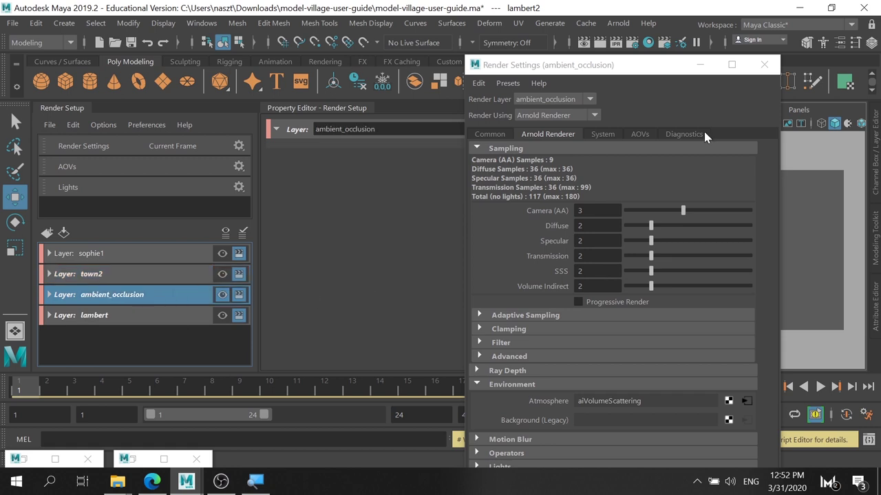
pyautogui.rightClick(557, 245)
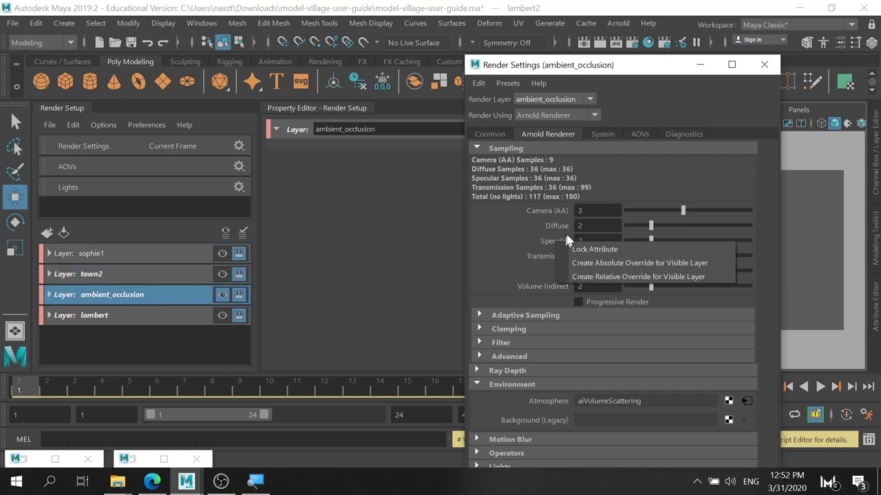
pyautogui.click(633, 263)
pyautogui.moveTo(651, 240); pyautogui.dragTo(617, 240)
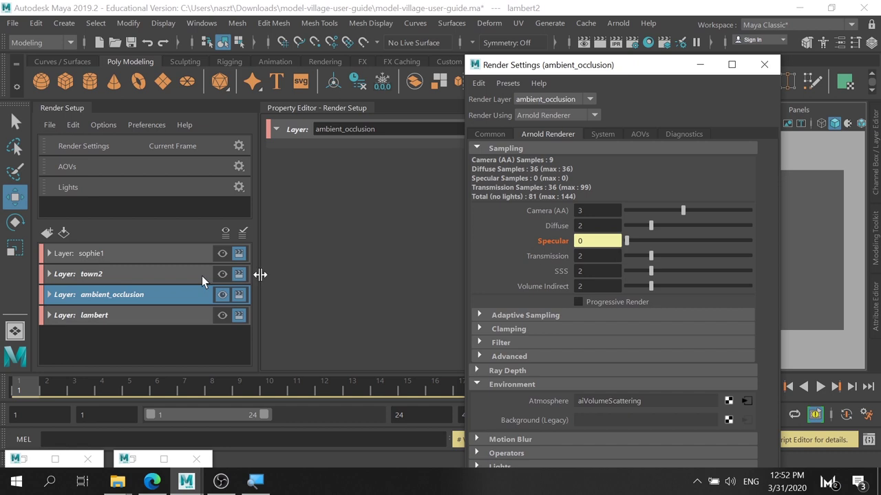
# - Reselect and expand ambient_occlusion, then add a Transmission samples override
pyautogui.click(123, 307)
pyautogui.click(132, 292)
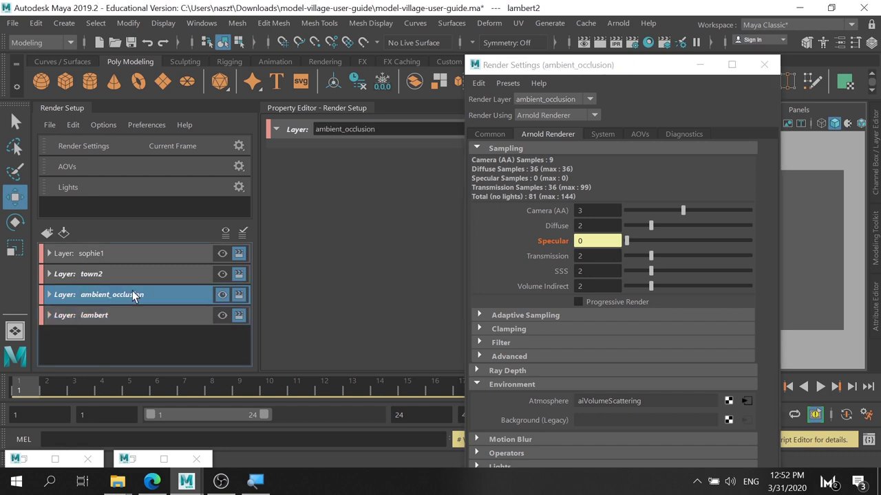
pyautogui.click(49, 294)
pyautogui.scroll(-3, 134, 296)
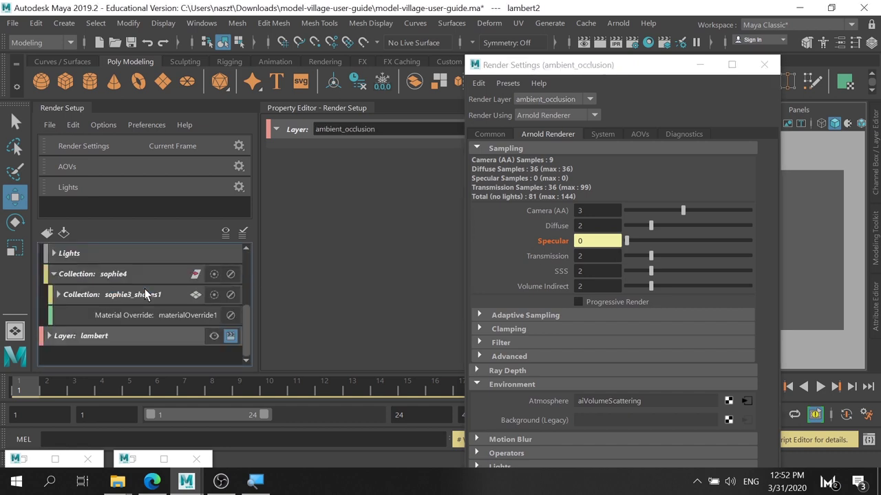
pyautogui.scroll(2, 133, 295)
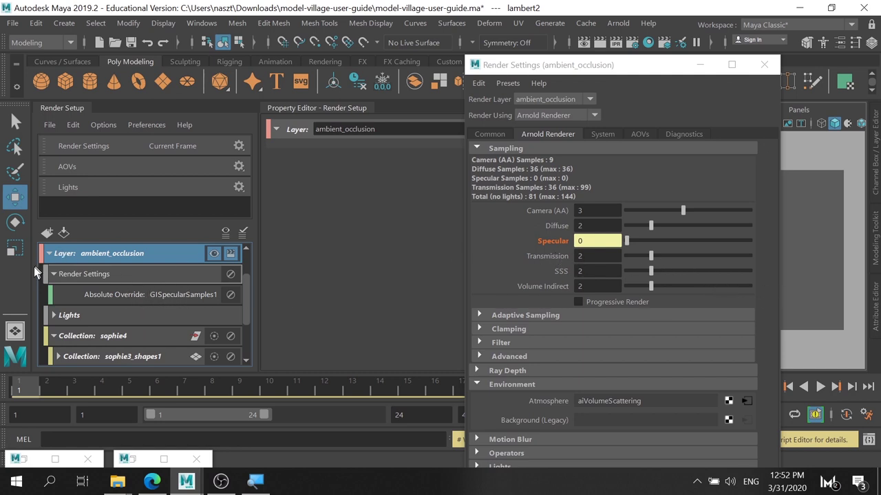
pyautogui.rightClick(560, 254)
pyautogui.click(608, 280)
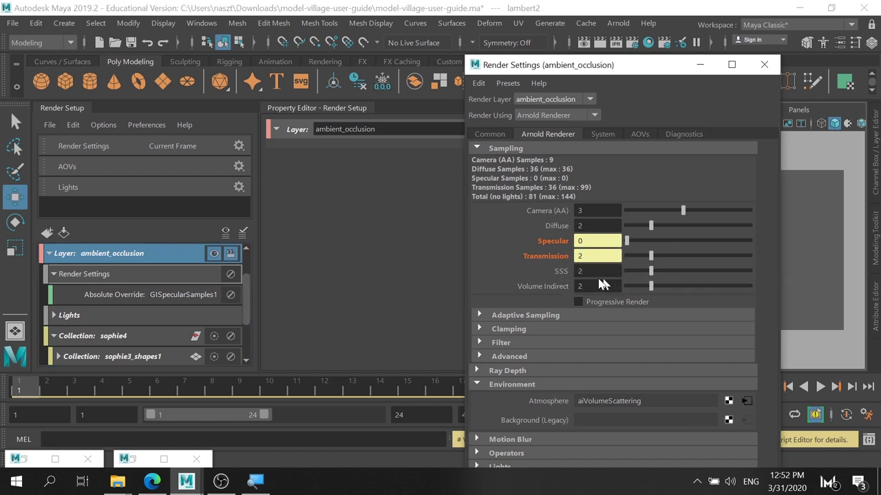
# - Add SSS and Volume Indirect overrides, set Transmission, SSS and Volume Indirect to 0, and collapse the layer
pyautogui.rightClick(561, 272)
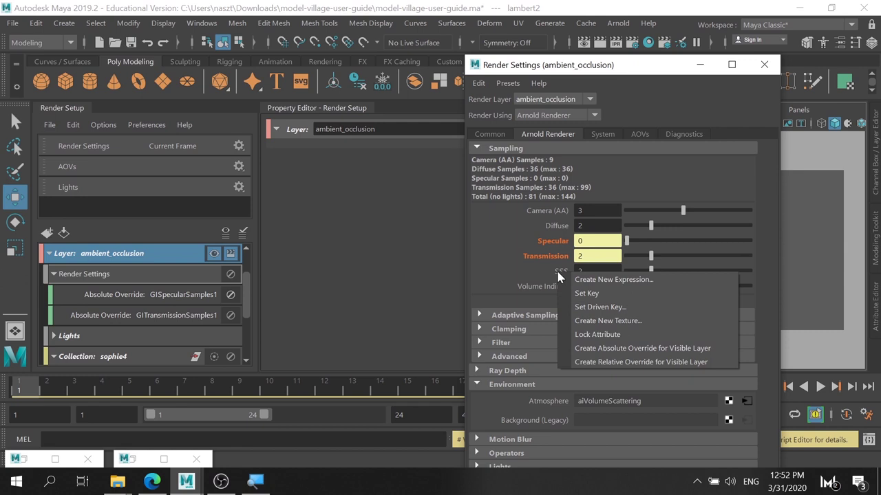
pyautogui.click(587, 349)
pyautogui.rightClick(556, 285)
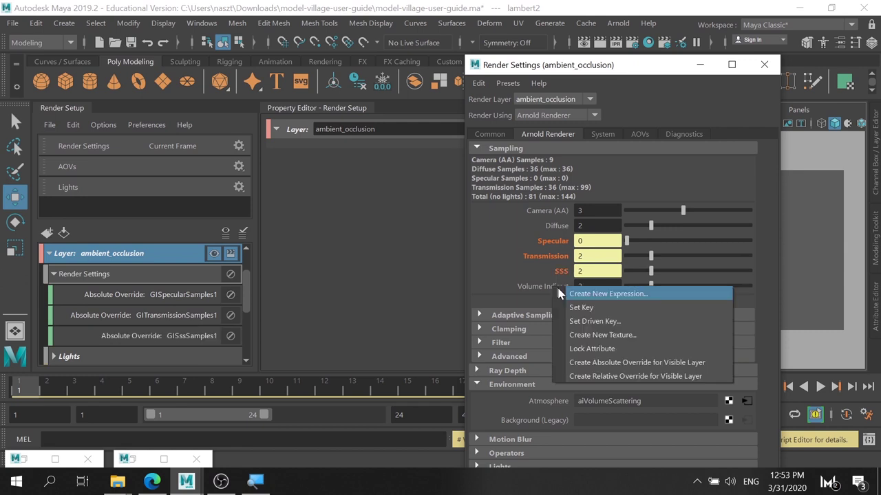
pyautogui.click(581, 362)
pyautogui.click(628, 255)
pyautogui.click(629, 270)
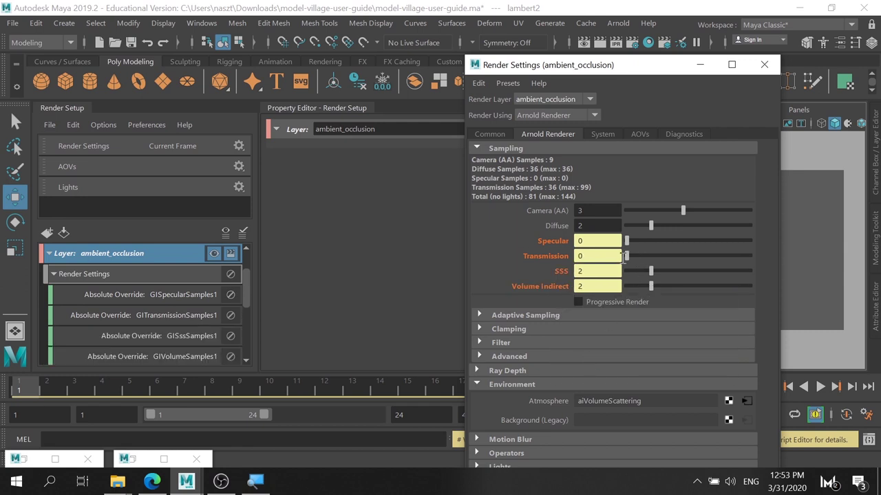
pyautogui.click(629, 284)
pyautogui.scroll(2, 57, 282)
pyautogui.click(49, 294)
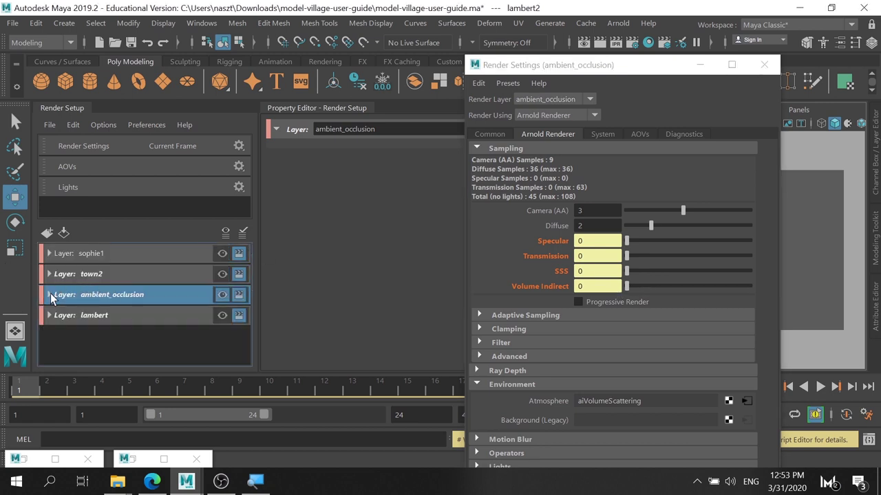
# - Switch the Render Settings layer between town2 and sophie1, ending on town2
pyautogui.click(95, 279)
pyautogui.click(130, 296)
pyautogui.click(133, 274)
pyautogui.click(136, 256)
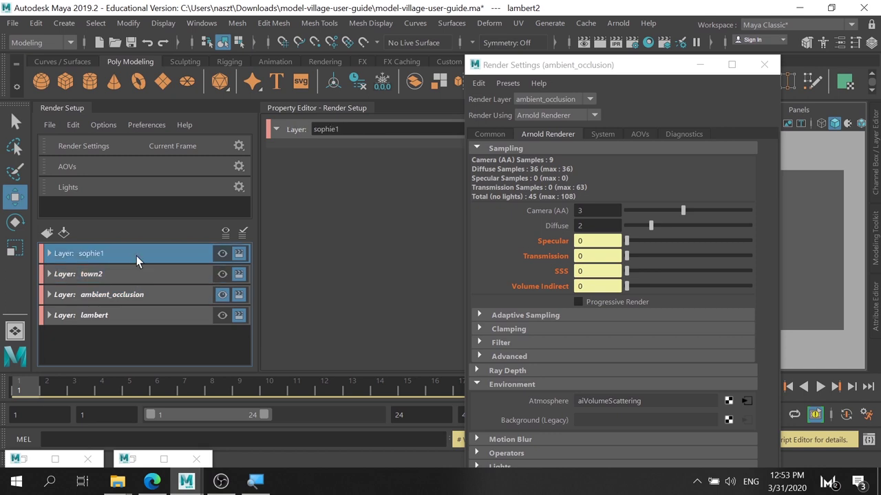
pyautogui.click(142, 292)
pyautogui.click(578, 98)
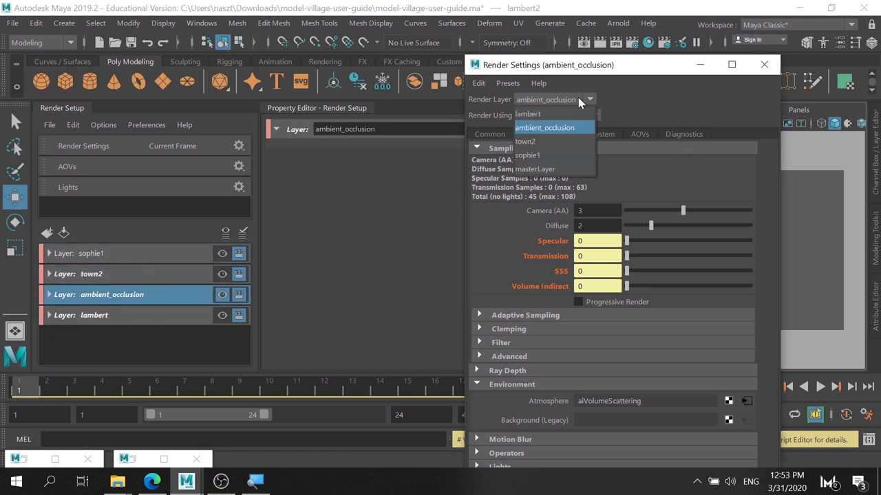
pyautogui.click(559, 141)
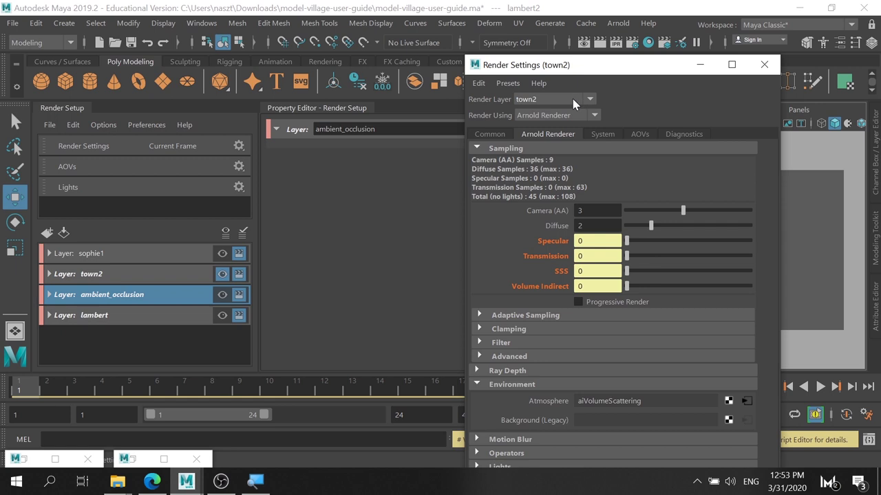
pyautogui.click(575, 99)
pyautogui.click(564, 154)
pyautogui.click(571, 99)
pyautogui.click(557, 142)
# - Set town2's sample overrides to 1, switch back to ambient_occlusion, and restore the RenderView
pyautogui.click(638, 241)
pyautogui.click(638, 256)
pyautogui.click(639, 286)
pyautogui.click(557, 99)
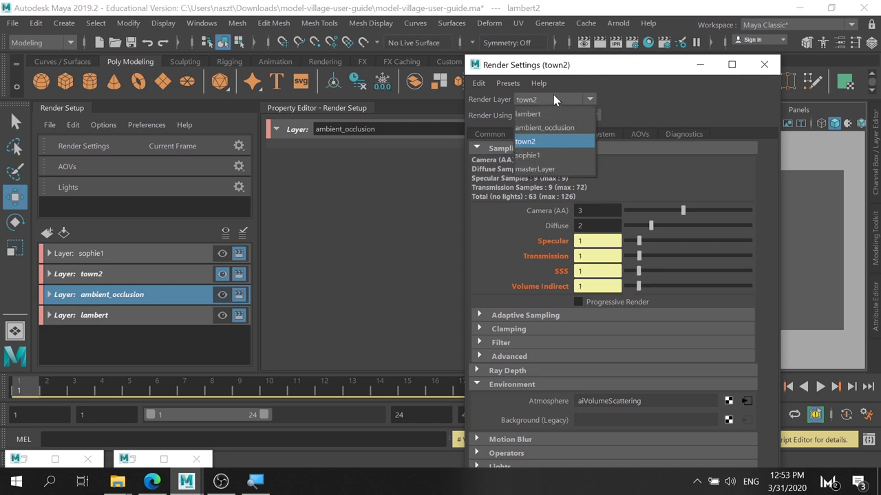
pyautogui.click(551, 130)
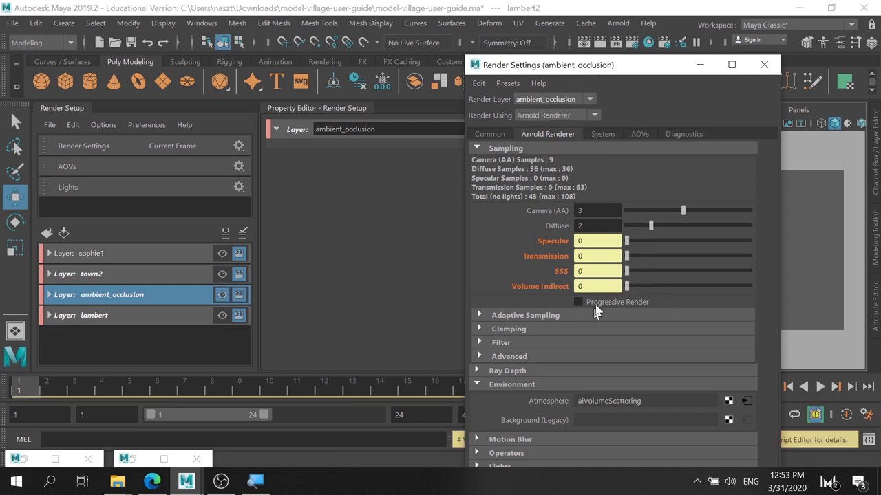
pyautogui.doubleClick(138, 459)
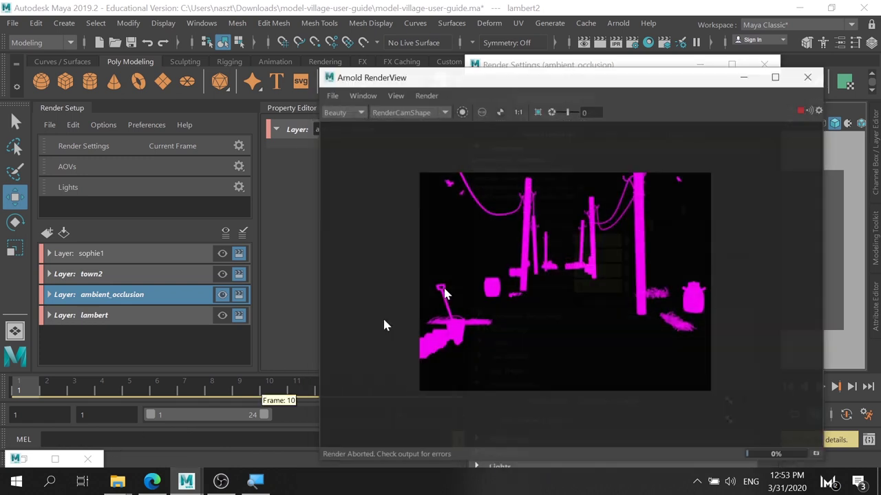
# - Run Update Full Scene in Arnold RenderView, reposition the window, then minimize it
pyautogui.click(430, 90)
pyautogui.click(479, 191)
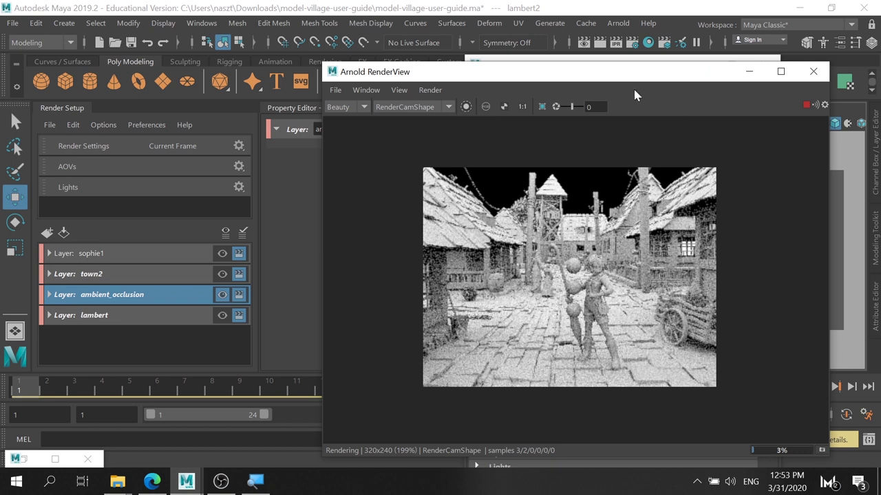
pyautogui.moveTo(606, 72); pyautogui.dragTo(567, 236)
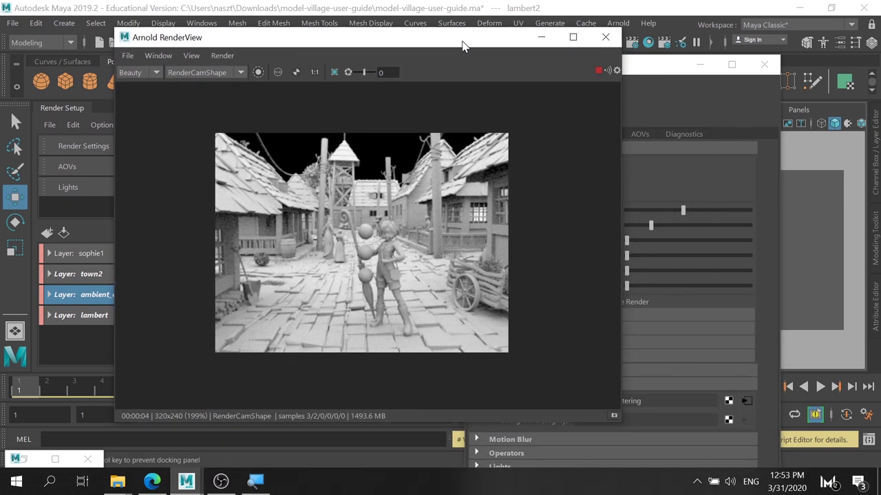
pyautogui.moveTo(627, 239); pyautogui.dragTo(505, 38)
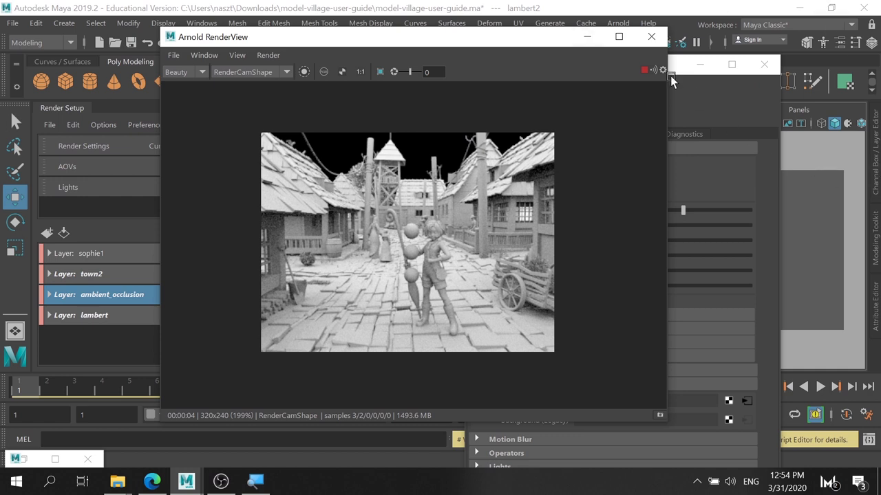
pyautogui.click(587, 39)
# - Rename the lambert render layer to RGB
pyautogui.click(103, 318)
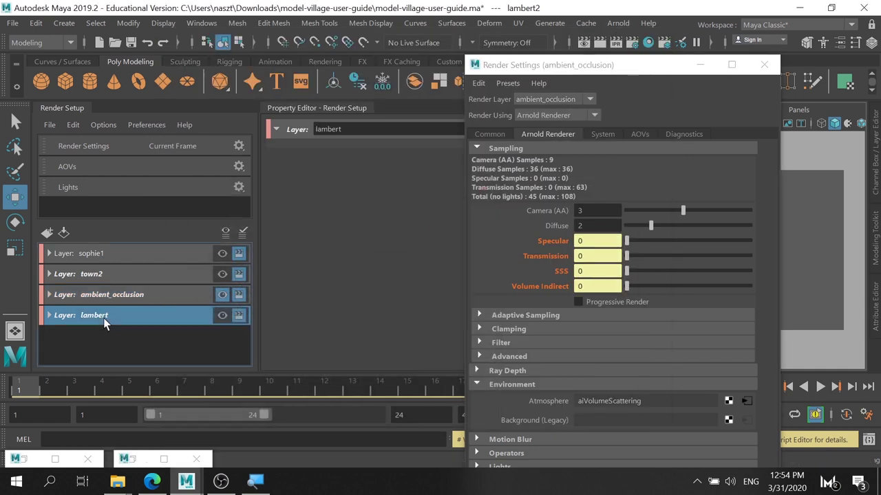
pyautogui.rightClick(101, 317)
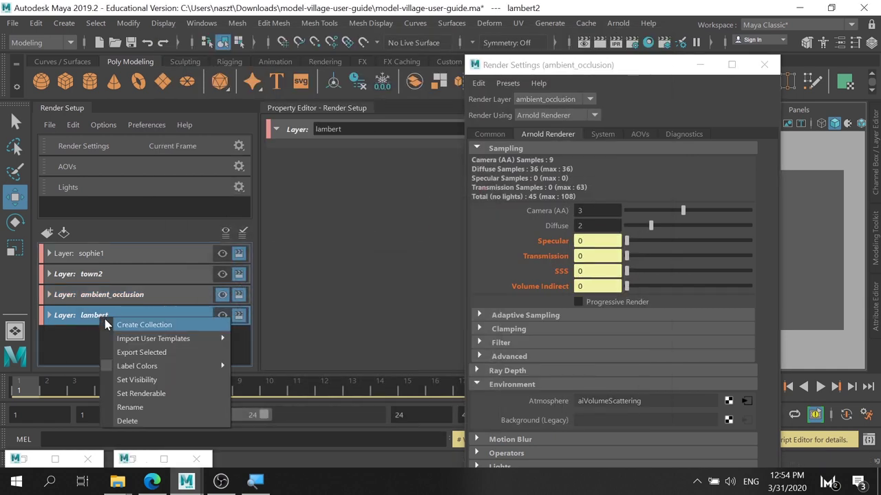
pyautogui.click(172, 408)
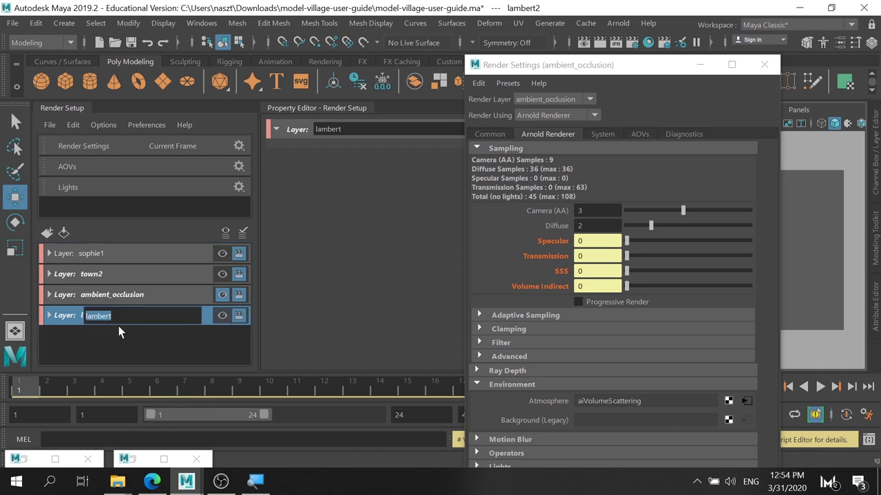
pyautogui.write('RGB')
pyautogui.press('Return')
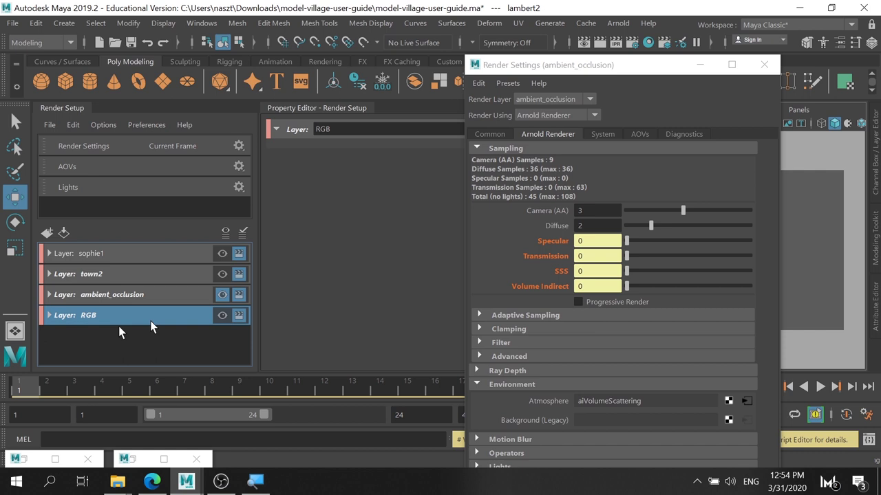
# - Extend the layer name to RGB_Lighting and bring back the Arnold RenderView
pyautogui.rightClick(130, 313)
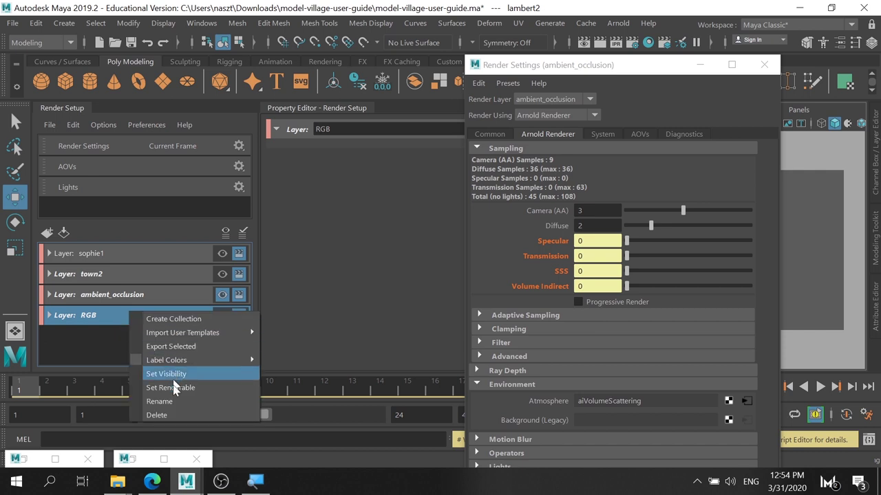
pyautogui.click(182, 403)
pyautogui.write('RGB_Lighting')
pyautogui.click(152, 309)
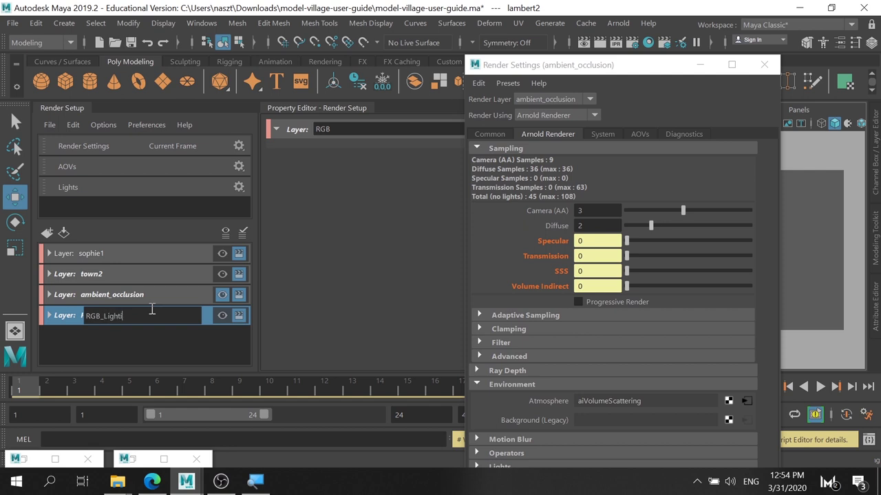
pyautogui.press('Return')
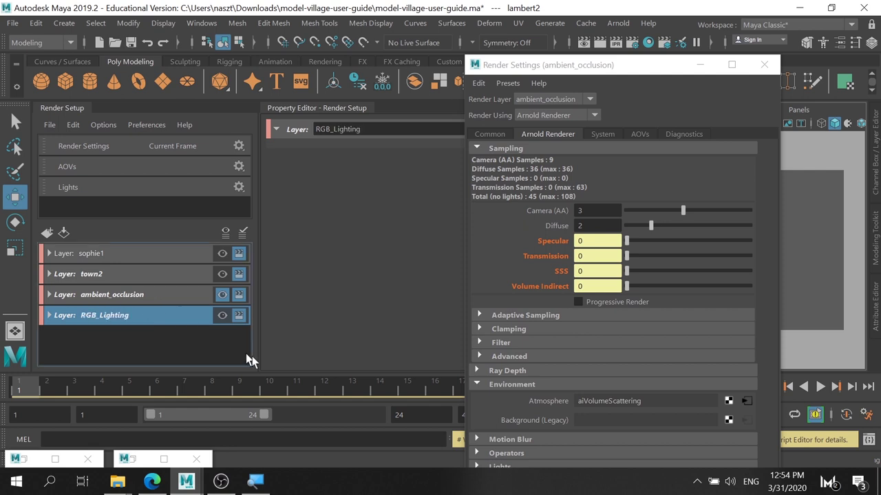
pyautogui.click(132, 459)
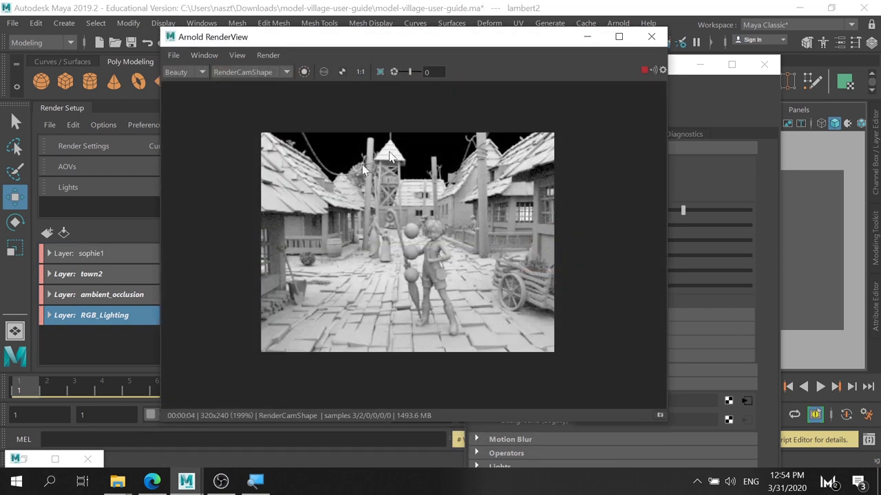
# - Minimize both windows, select spotLight1, make RGB_Lighting visible, and reopen Render Settings
pyautogui.click(587, 36)
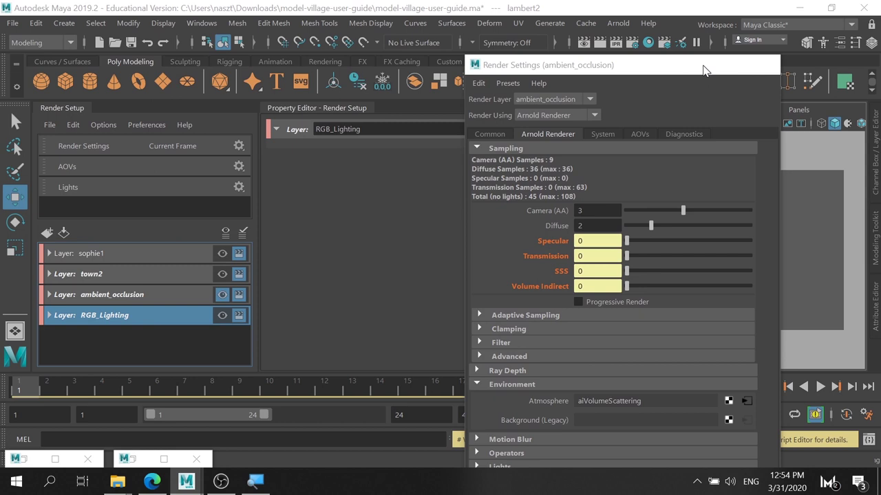
pyautogui.click(700, 65)
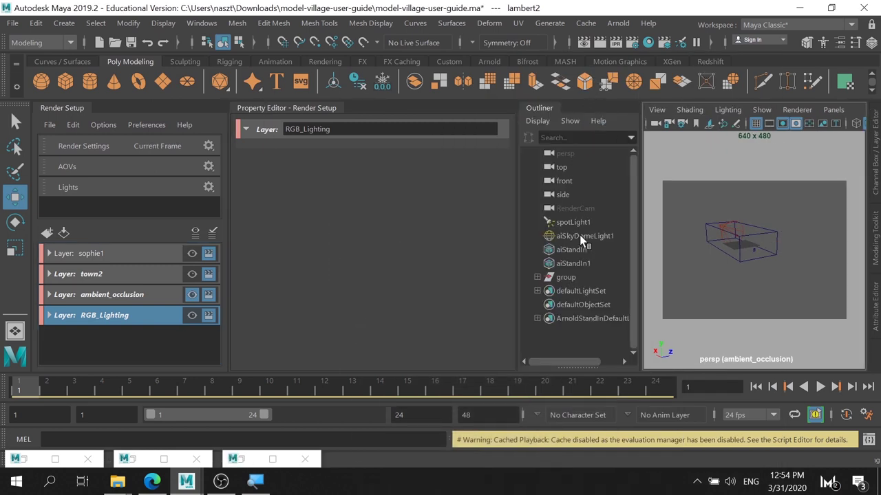
pyautogui.click(587, 225)
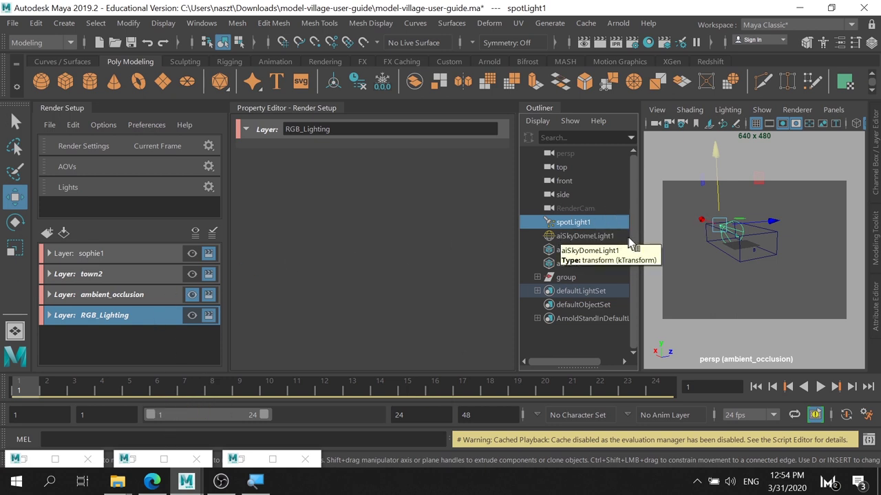
pyautogui.click(192, 315)
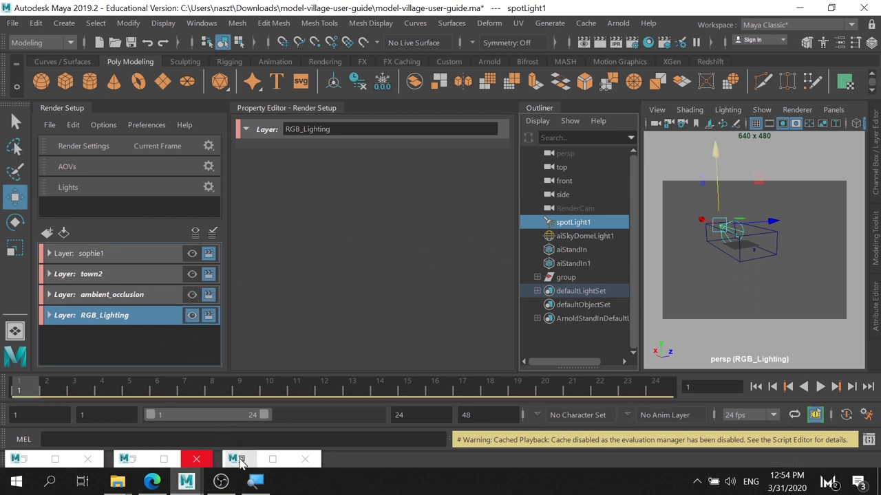
pyautogui.click(240, 459)
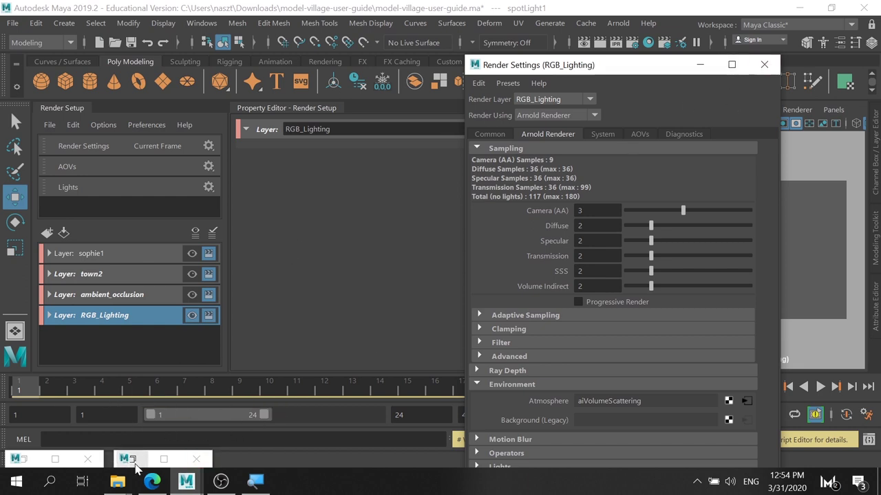
# - Re-render the RGB_Lighting layer in Arnold RenderView, then bring up the scene lights in the Light Editor
pyautogui.click(125, 459)
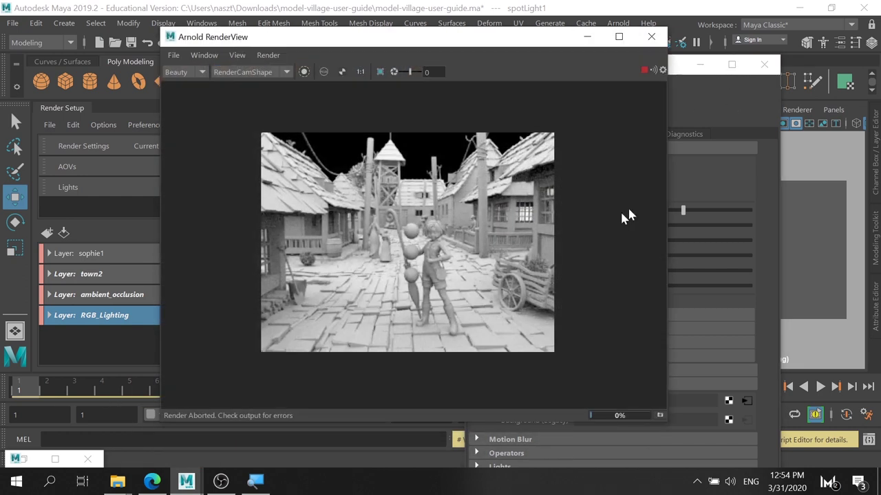
pyautogui.click(264, 56)
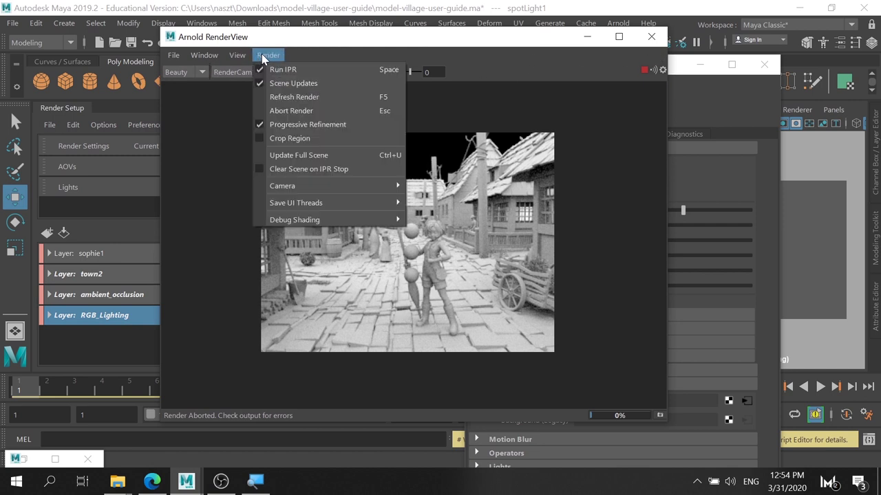
pyautogui.click(312, 159)
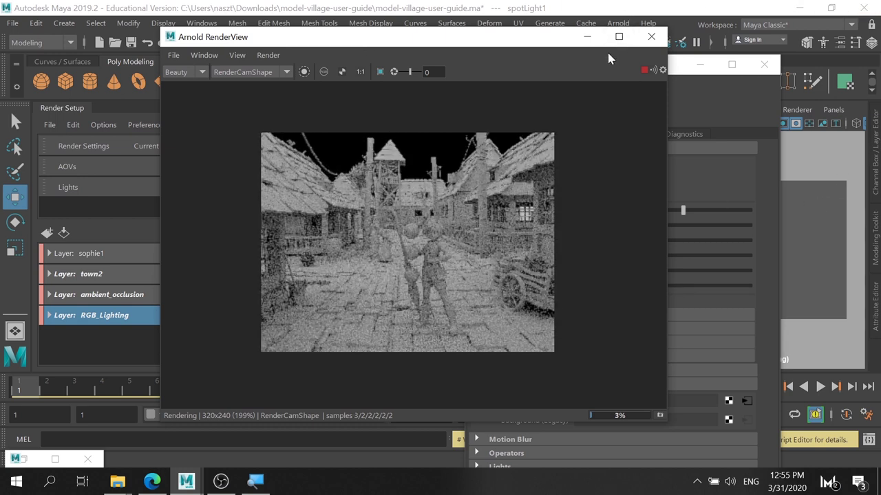
pyautogui.click(674, 72)
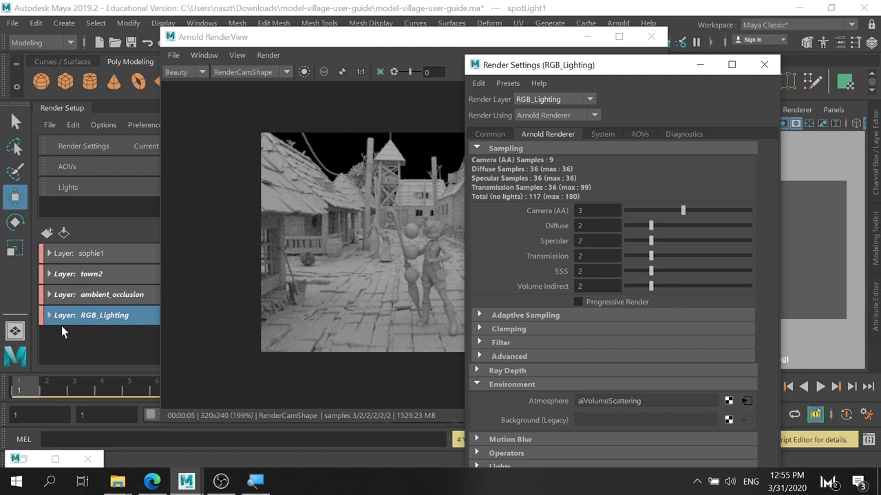
pyautogui.click(874, 309)
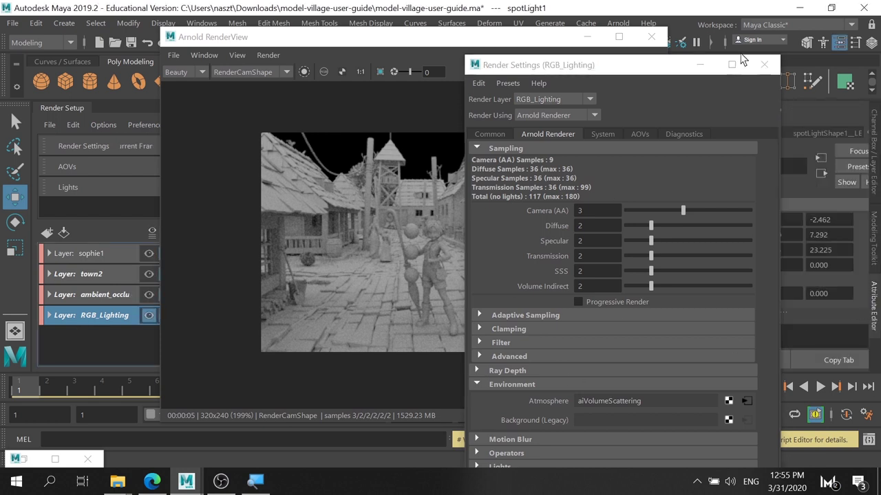
pyautogui.click(701, 64)
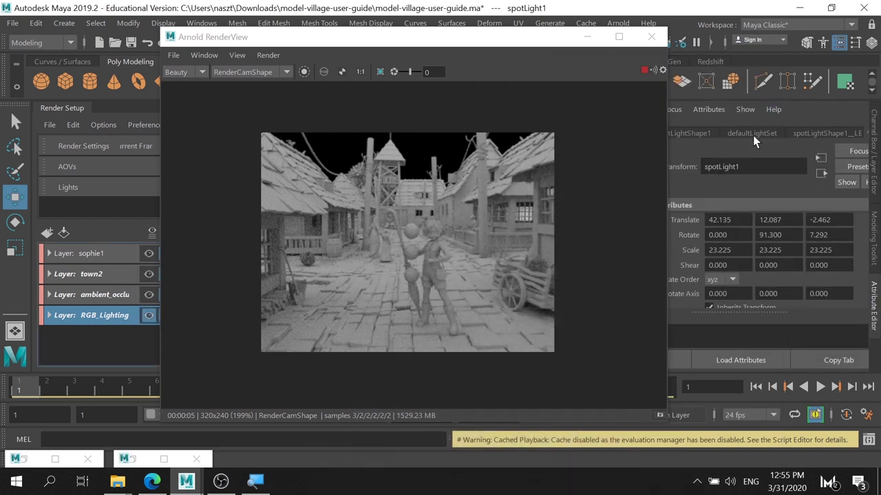
pyautogui.click(116, 186)
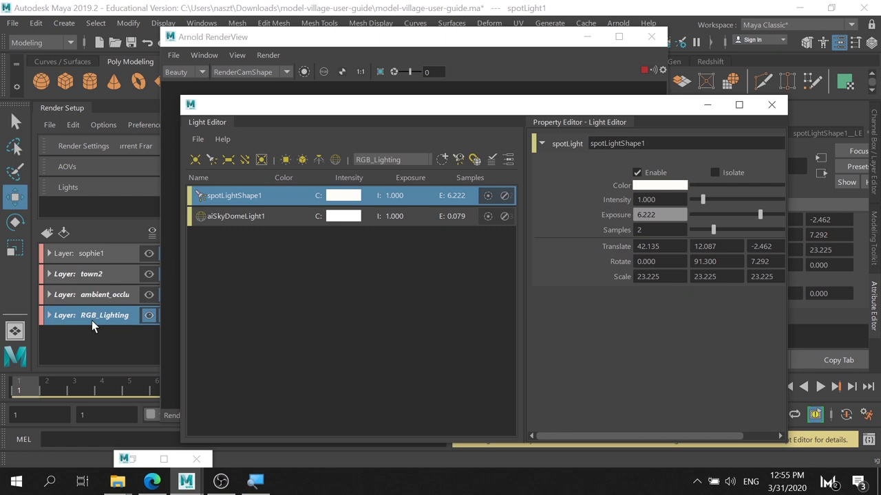
# - Create an absolute Color override for the spotlight in RGB_Lighting
pyautogui.rightClick(622, 187)
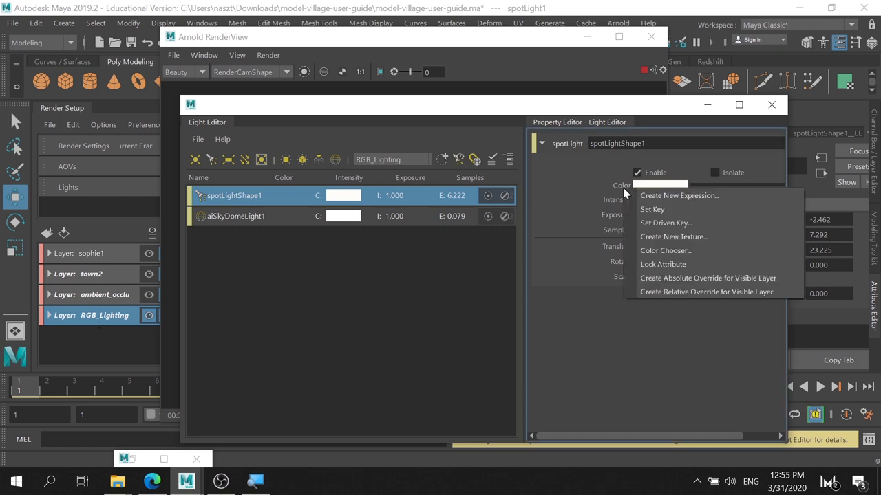
pyautogui.click(696, 278)
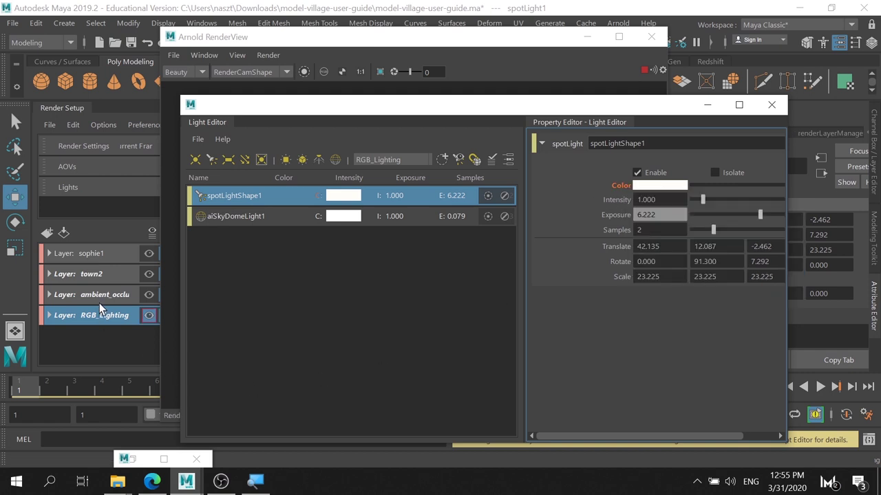
pyautogui.rightClick(267, 215)
pyautogui.moveTo(293, 221)
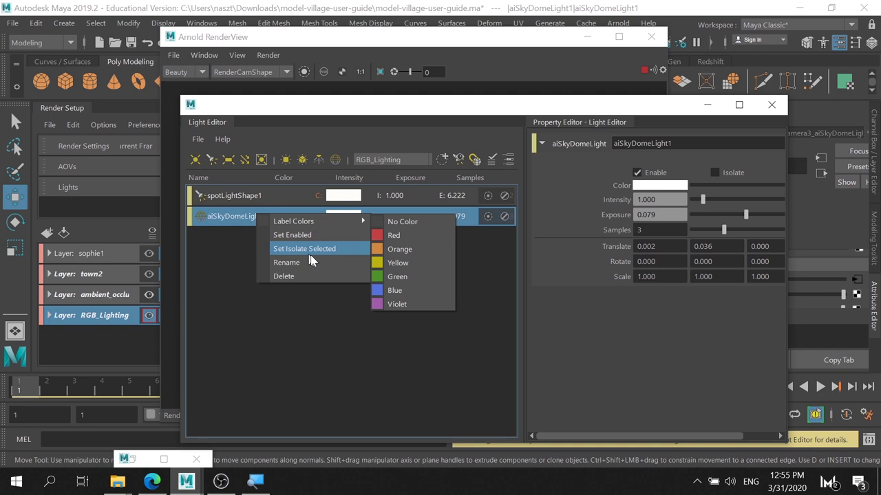
pyautogui.click(537, 206)
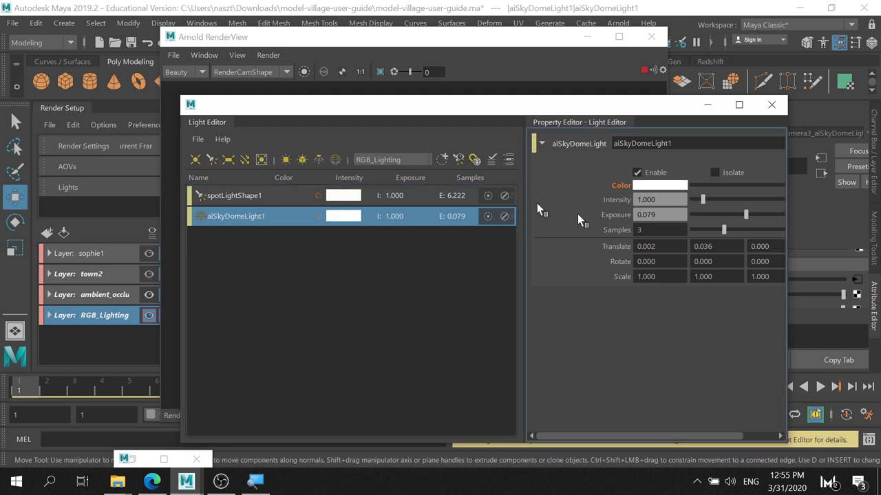
pyautogui.click(234, 196)
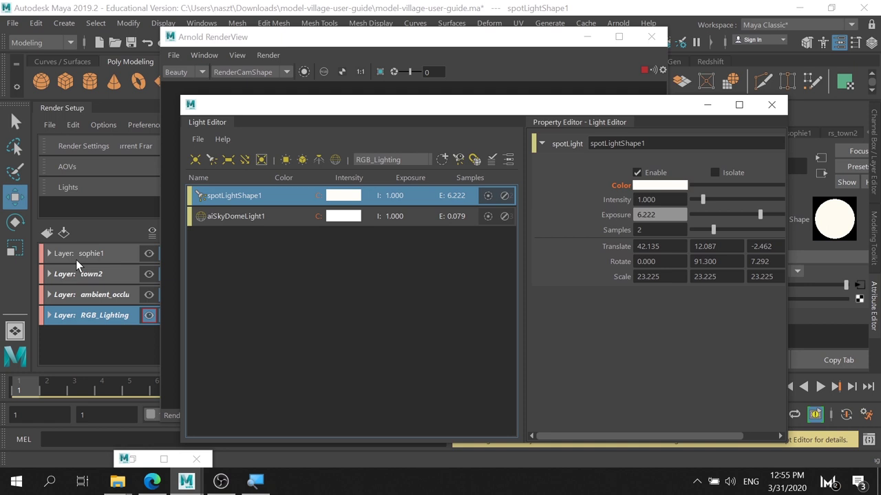
# - Expand RGB_Lighting, select the aiSkyDomeLight1 light collection, and hide the Light Editor and RenderView
pyautogui.click(50, 314)
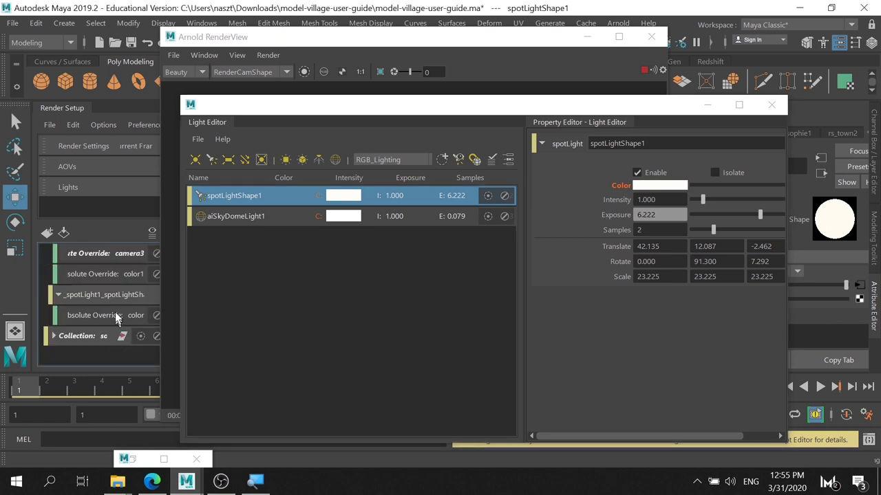
pyautogui.scroll(-2, 108, 289)
pyautogui.scroll(2, 108, 302)
pyautogui.scroll(-1, 111, 298)
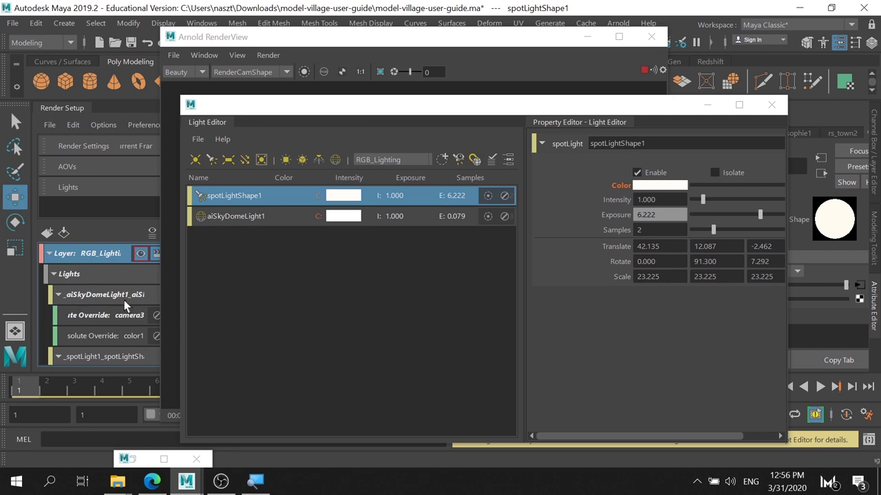
pyautogui.scroll(2, 102, 292)
pyautogui.click(106, 356)
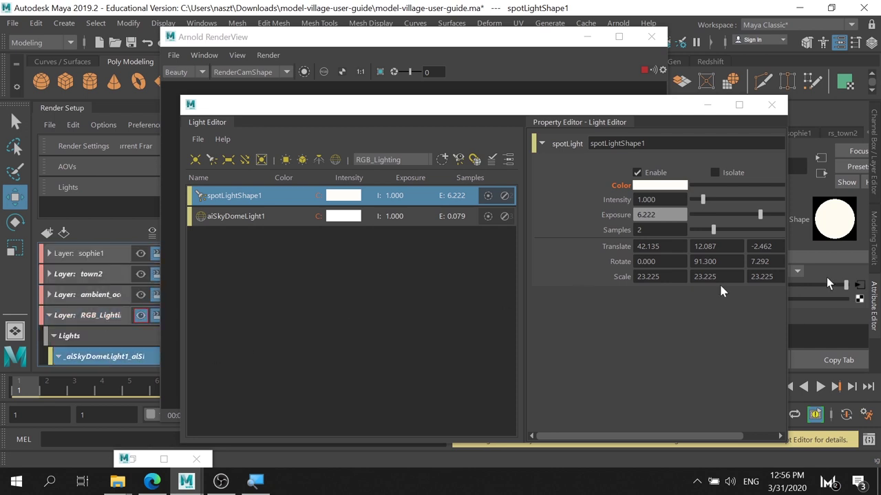
pyautogui.moveTo(706, 102); pyautogui.dragTo(693, 110)
pyautogui.click(705, 105)
# - Select the sky dome's color1 absolute override and open its colour chooser
pyautogui.click(586, 37)
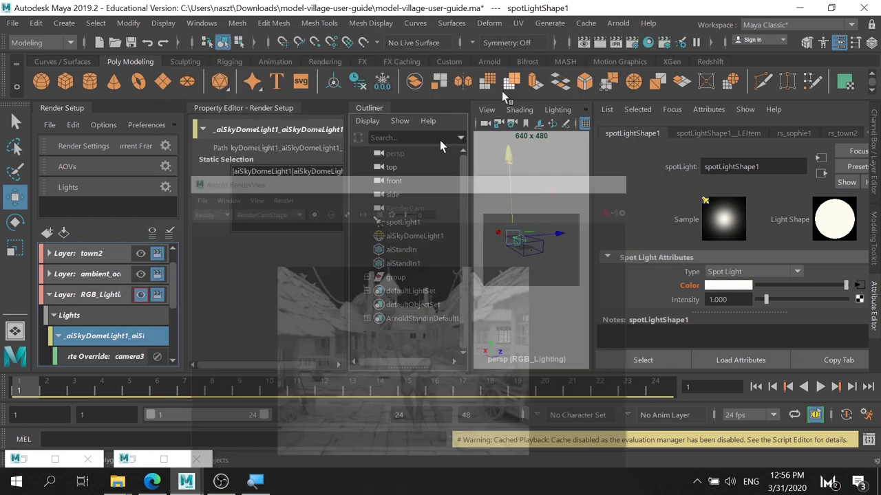
pyautogui.scroll(-3, 90, 360)
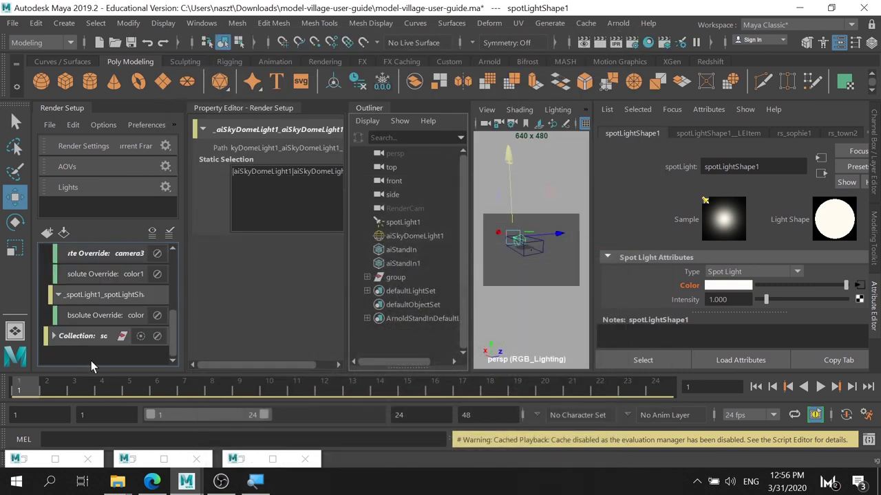
pyautogui.click(134, 276)
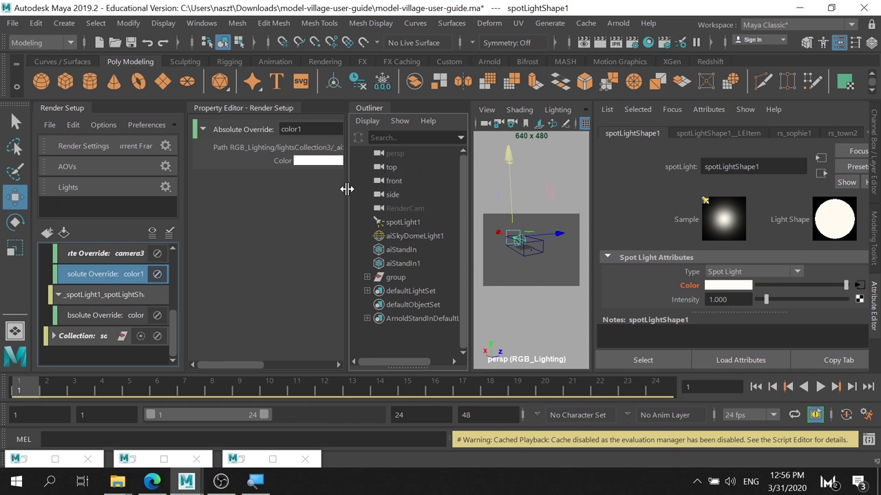
pyautogui.click(328, 165)
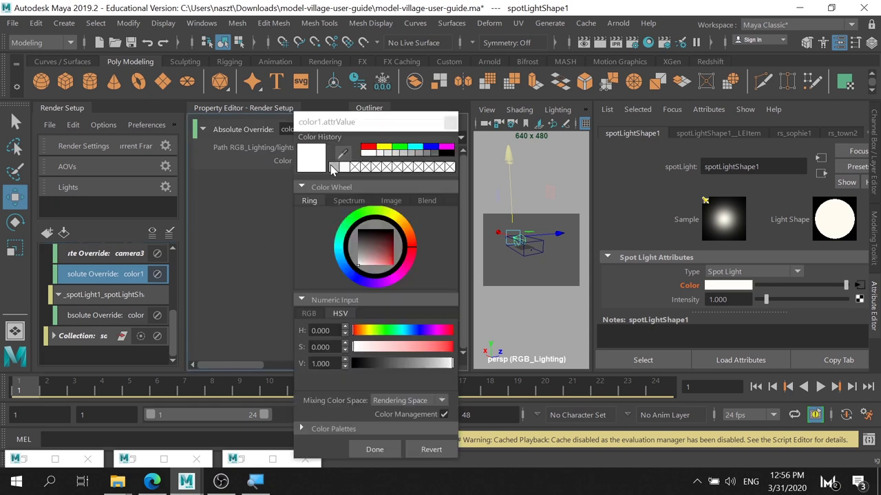
# - Set the sky dome colour override to pure red (HSV 360/1/1, RGB 1,0,0)
pyautogui.click(369, 148)
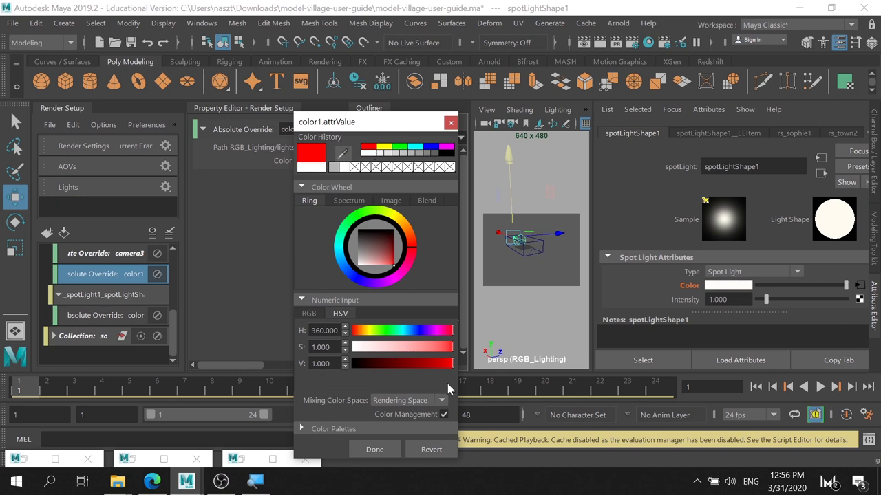
pyautogui.click(313, 316)
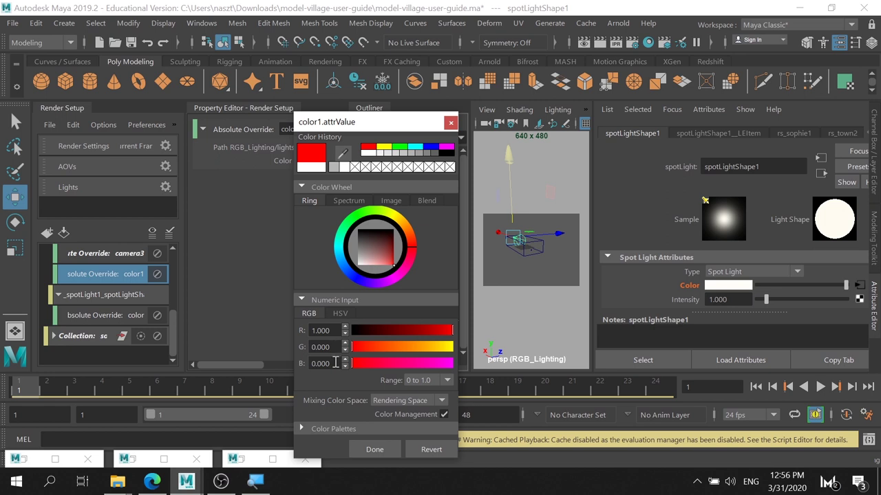
pyautogui.click(375, 449)
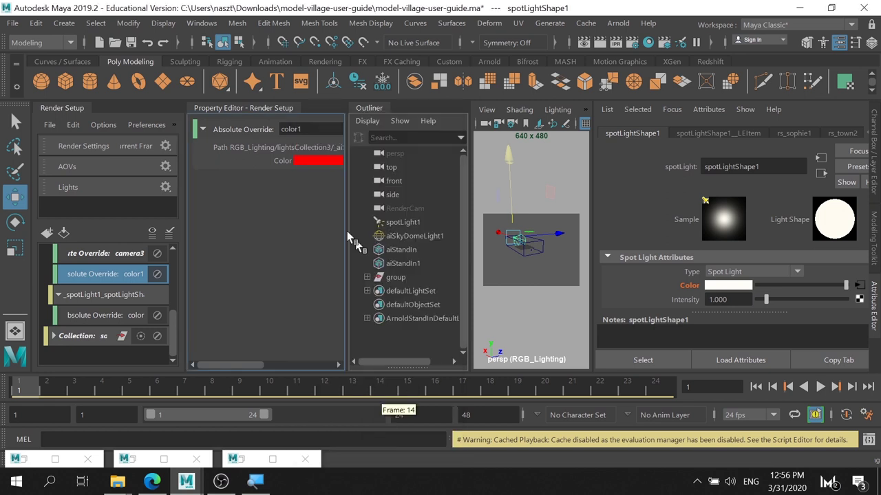
# - Set the spotlight's colour override to pure green from the Color History
pyautogui.click(93, 319)
pyautogui.click(324, 161)
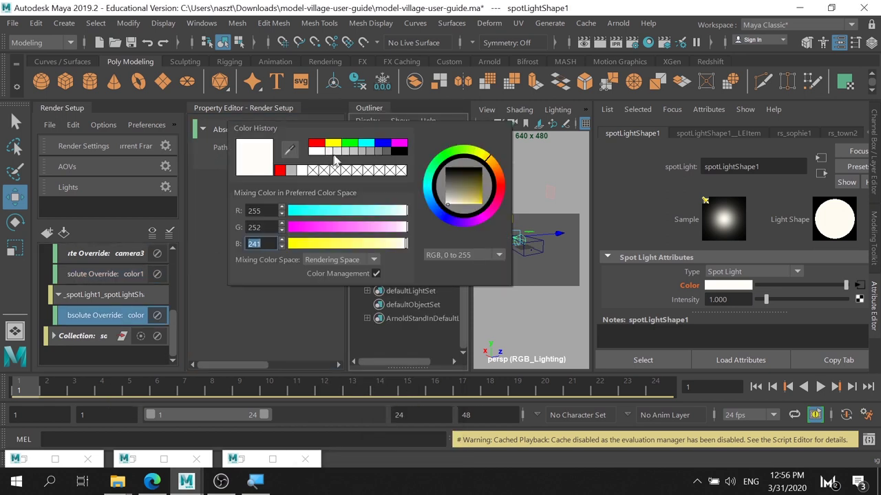
pyautogui.click(350, 143)
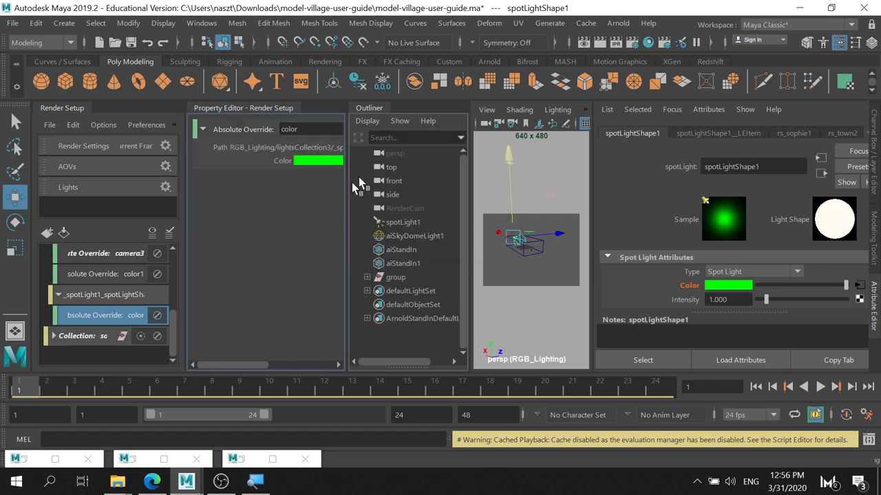
# - Close Render Settings and bring the red village render window forward, shifted left
pyautogui.click(151, 461)
pyautogui.click(763, 66)
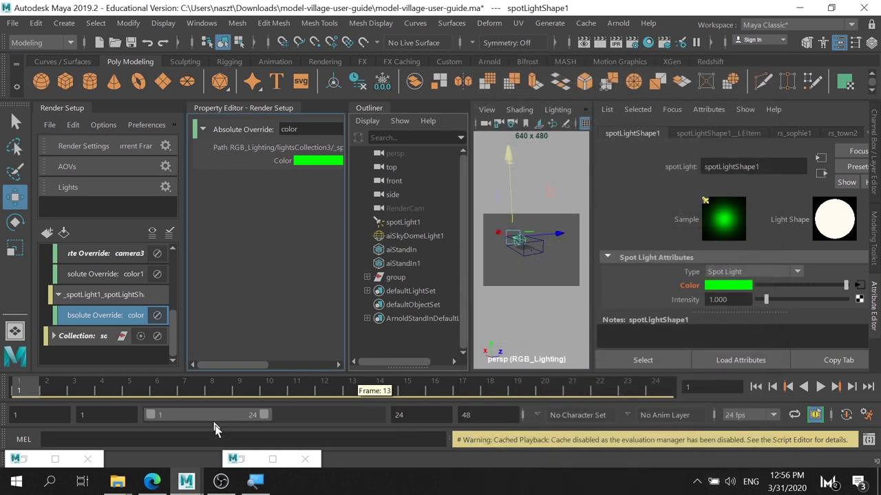
pyautogui.click(247, 459)
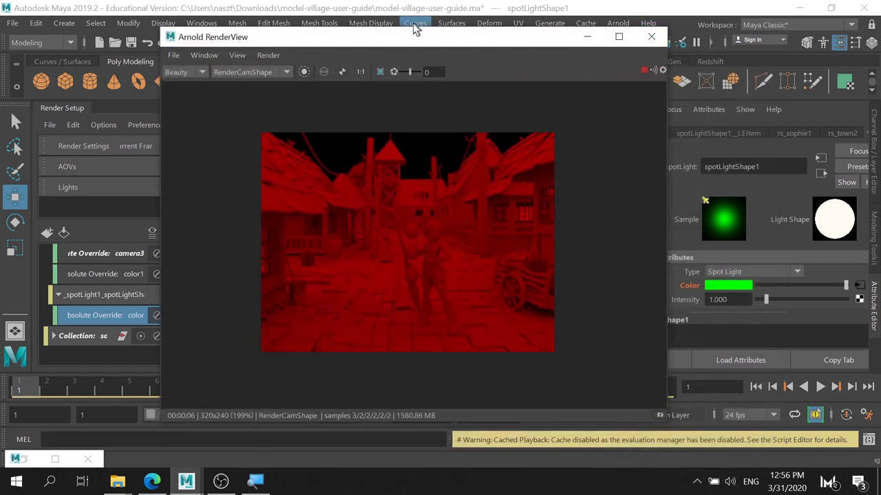
pyautogui.moveTo(407, 44); pyautogui.dragTo(340, 62)
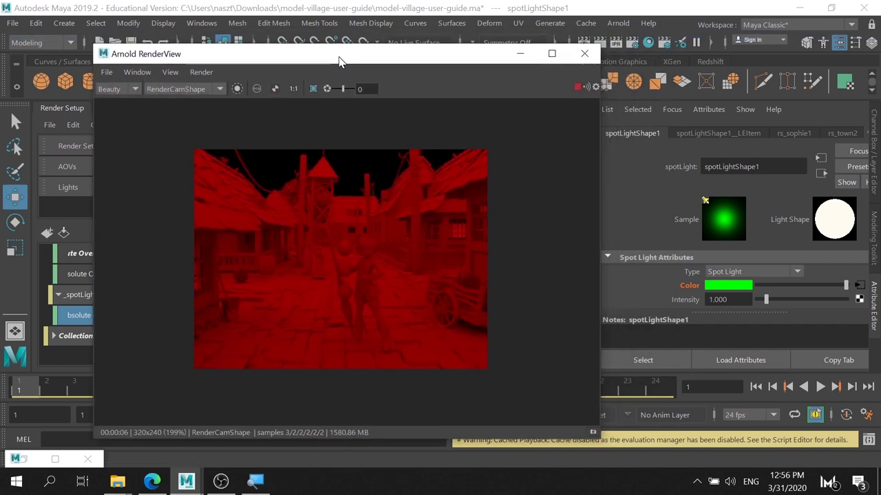
# - Set the spotlight's Arnold Exposure to 15 and re-render the village
pyautogui.scroll(-3, 736, 282)
pyautogui.scroll(-3, 733, 286)
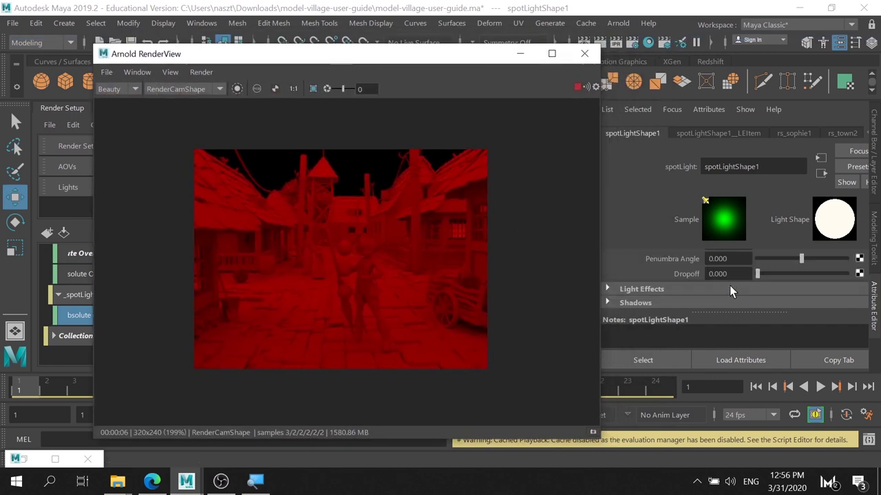
pyautogui.scroll(3, 730, 286)
pyautogui.scroll(-1, 730, 286)
pyautogui.scroll(-2, 730, 287)
pyautogui.scroll(-3, 671, 288)
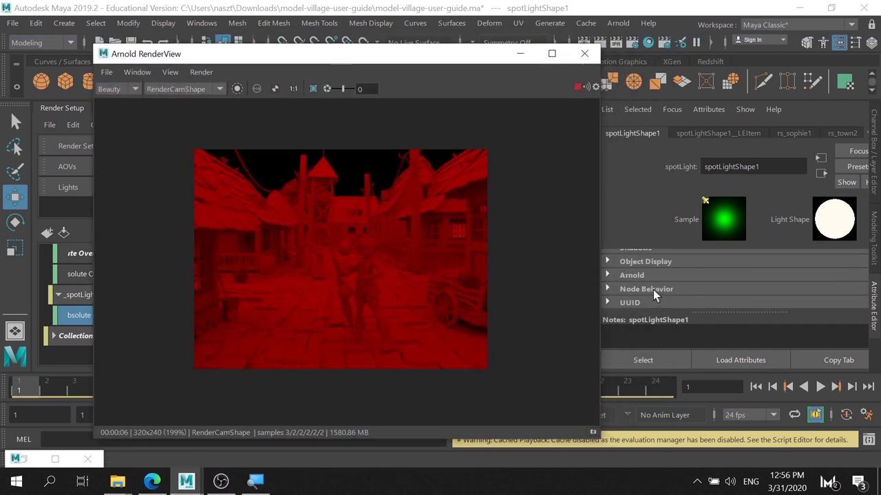
pyautogui.click(645, 275)
pyautogui.scroll(-2, 727, 286)
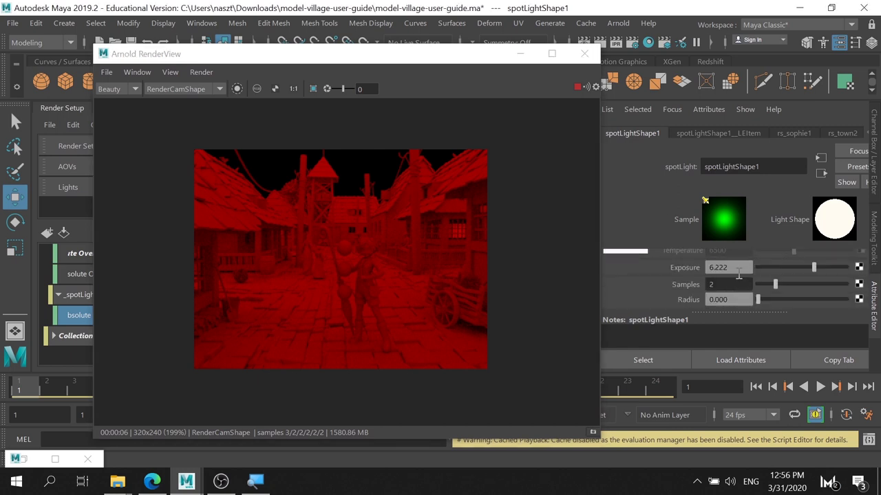
pyautogui.moveTo(814, 268); pyautogui.dragTo(846, 268)
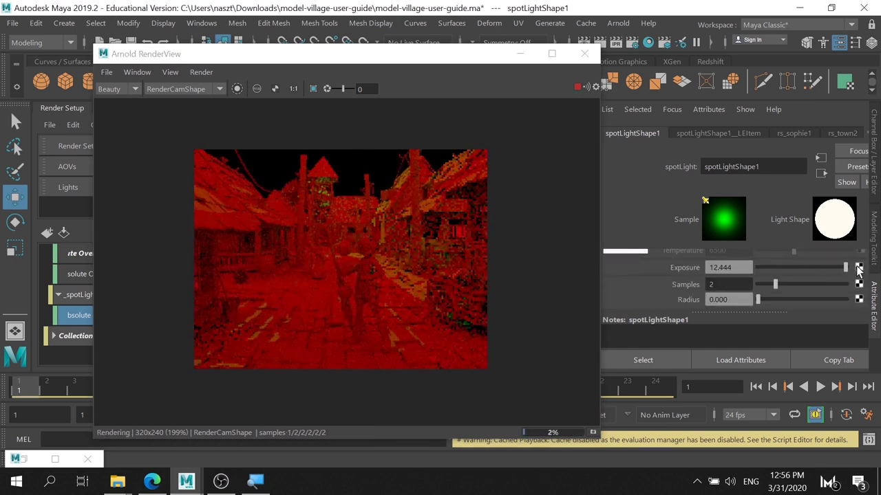
pyautogui.click(729, 268)
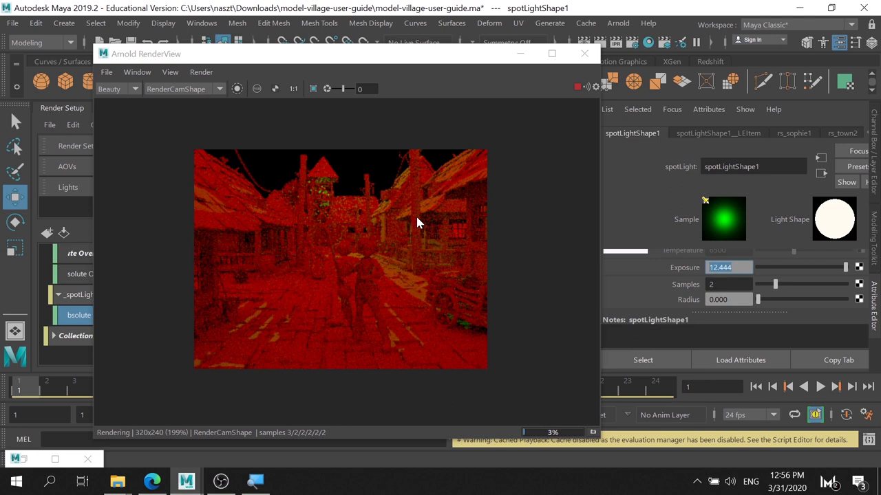
pyautogui.write('15')
pyautogui.press('Return')
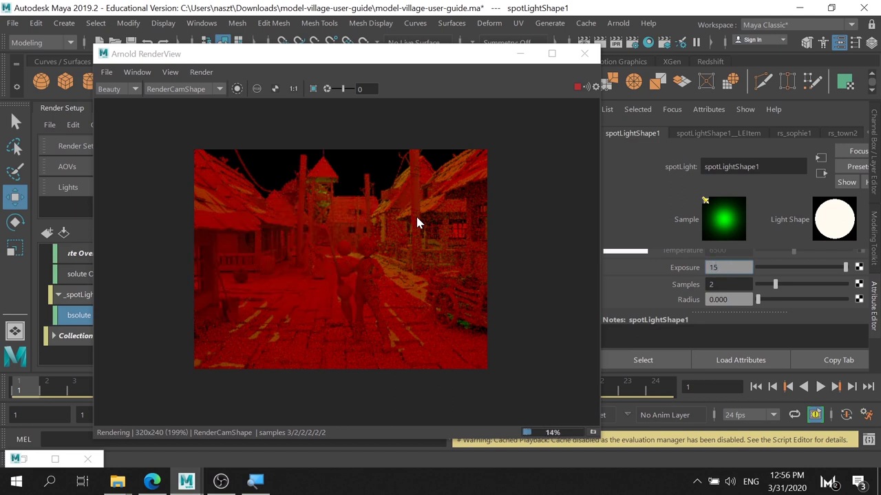
pyautogui.press('Return')
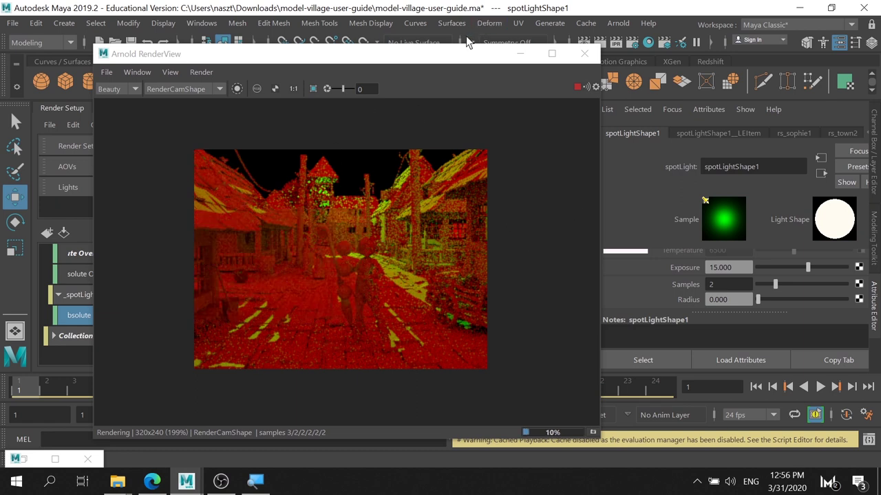
pyautogui.moveTo(457, 54); pyautogui.dragTo(465, 323)
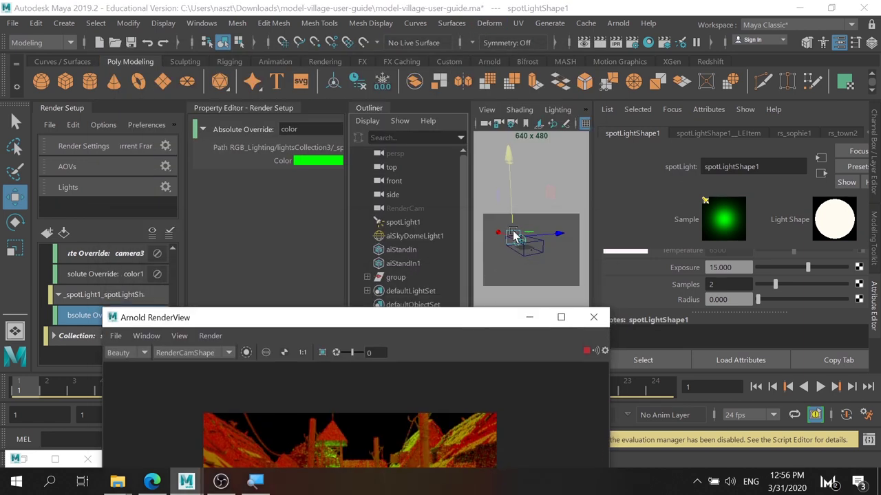
# - Raise the spotlight exposure to 18 for a brighter render
pyautogui.keyDown('alt'); pyautogui.moveTo(512, 241); pyautogui.dragTo(508, 250); pyautogui.keyUp('alt')
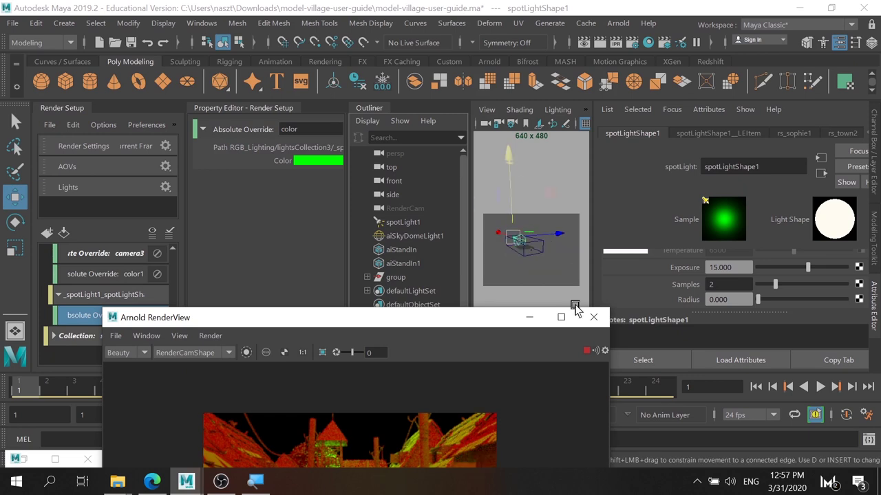
pyautogui.moveTo(452, 320)
pyautogui.mouseDown()
pyautogui.moveTo(516, 48)
pyautogui.moveTo(484, 38)
pyautogui.mouseUp()
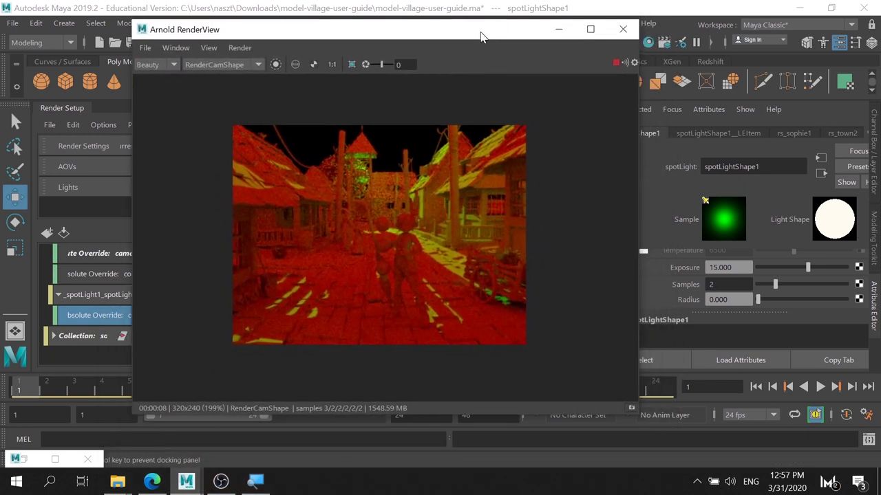
pyautogui.write('18')
pyautogui.press('Return')
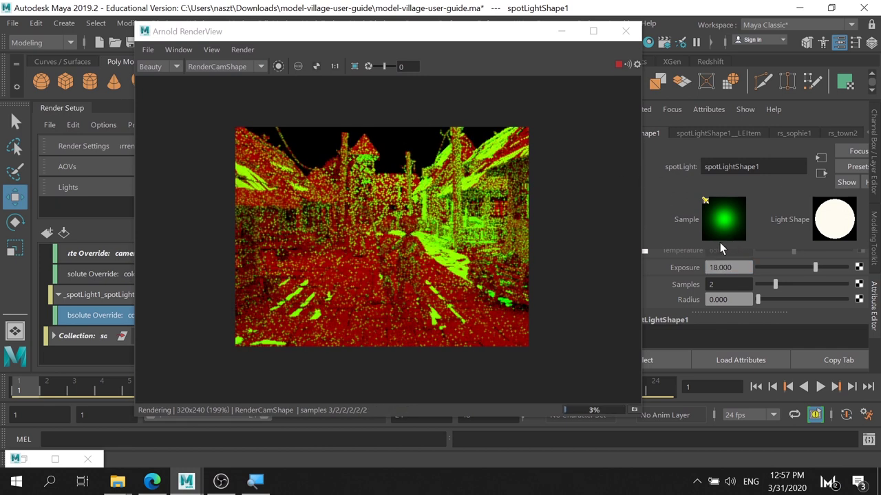
# - Set the spotlight exposure back to 15 and move the render window aside
pyautogui.doubleClick(729, 268)
pyautogui.write('15')
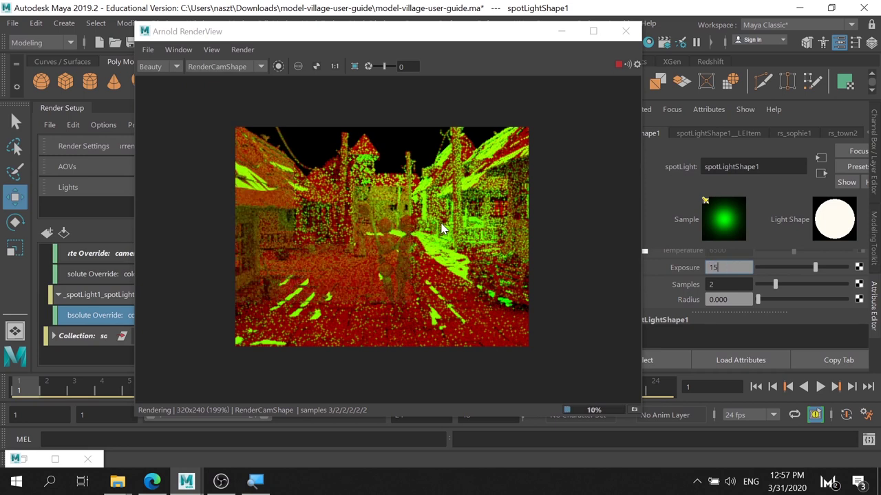
pyautogui.press('Return')
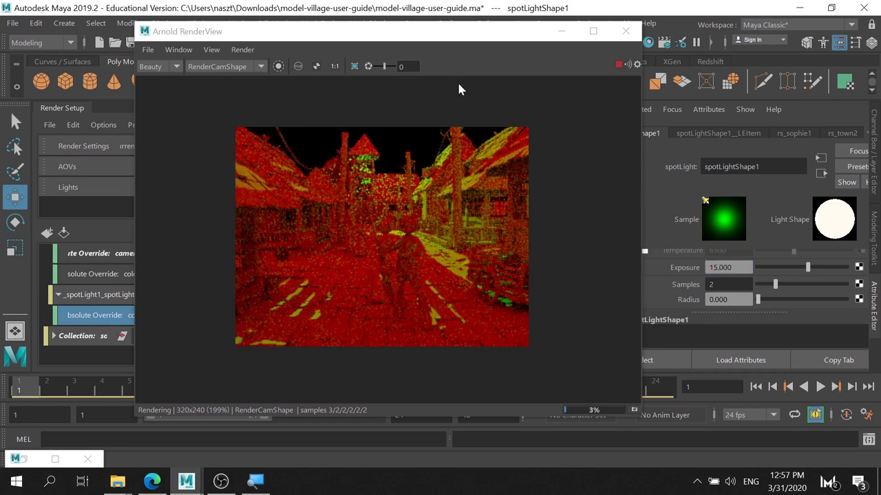
pyautogui.moveTo(487, 37); pyautogui.dragTo(434, 297)
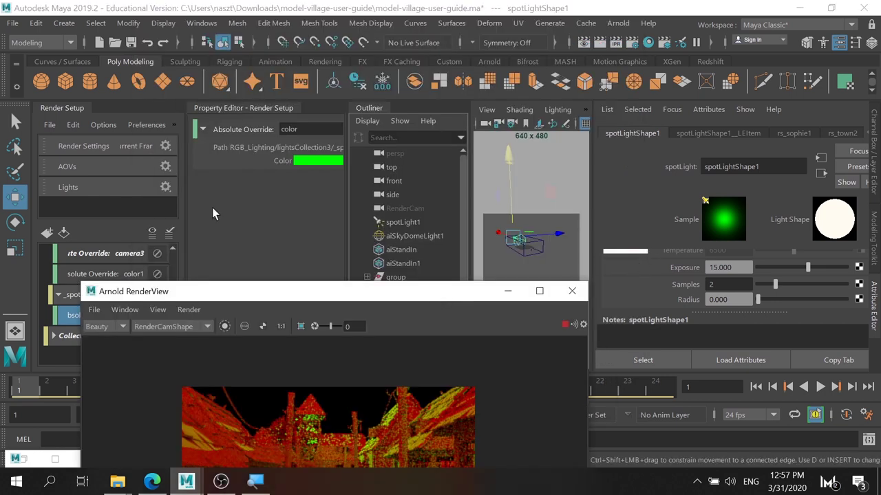
# - Select aiSkyDomeLight1 and show its own attributes in the Attribute Editor
pyautogui.click(413, 236)
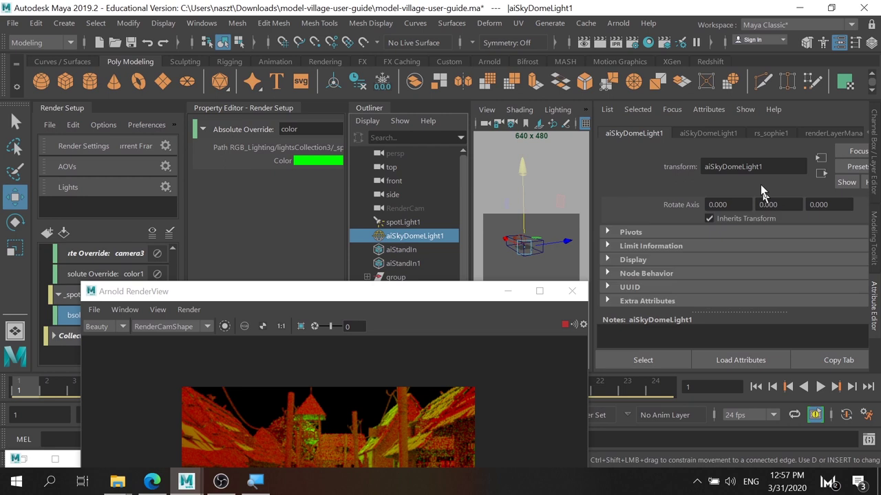
pyautogui.click(691, 134)
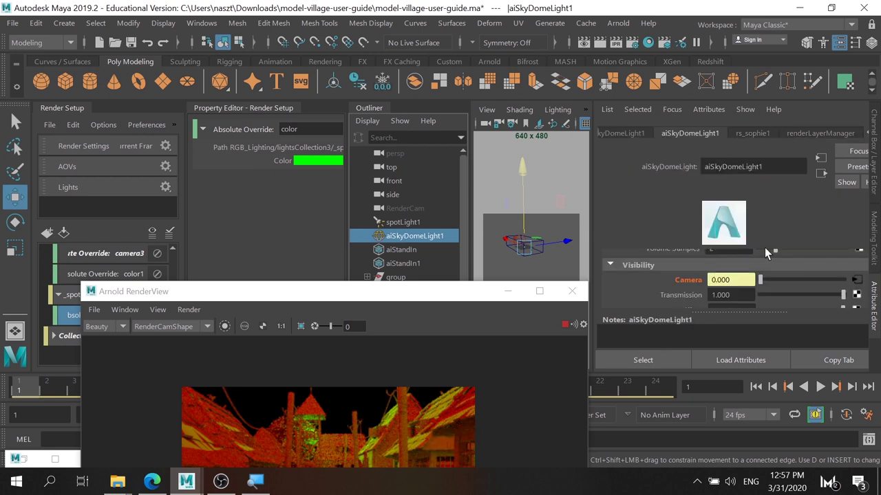
pyautogui.scroll(-2, 777, 283)
pyautogui.scroll(-2, 776, 279)
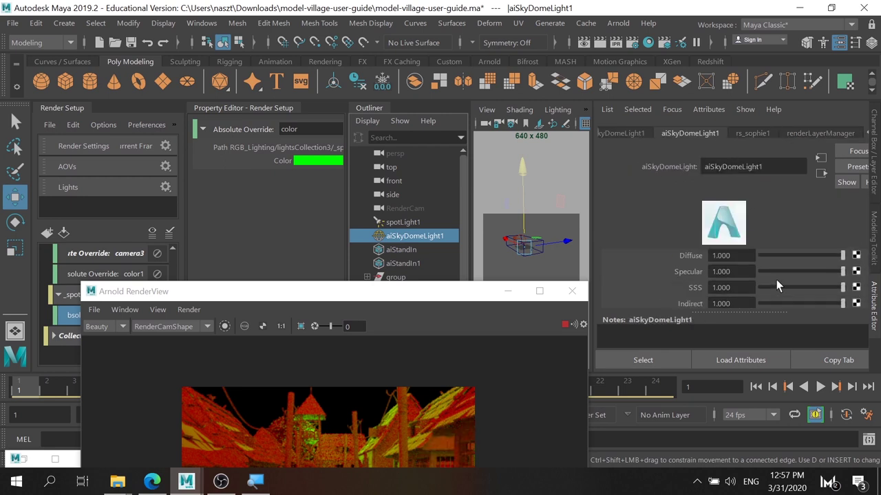
pyautogui.scroll(6, 776, 279)
pyautogui.scroll(3, 776, 279)
pyautogui.scroll(-2, 776, 279)
pyautogui.scroll(2, 776, 279)
# - Lower the sky dome exposure, settling at about -1.545
pyautogui.click(792, 294)
pyautogui.moveTo(459, 294); pyautogui.dragTo(467, 129)
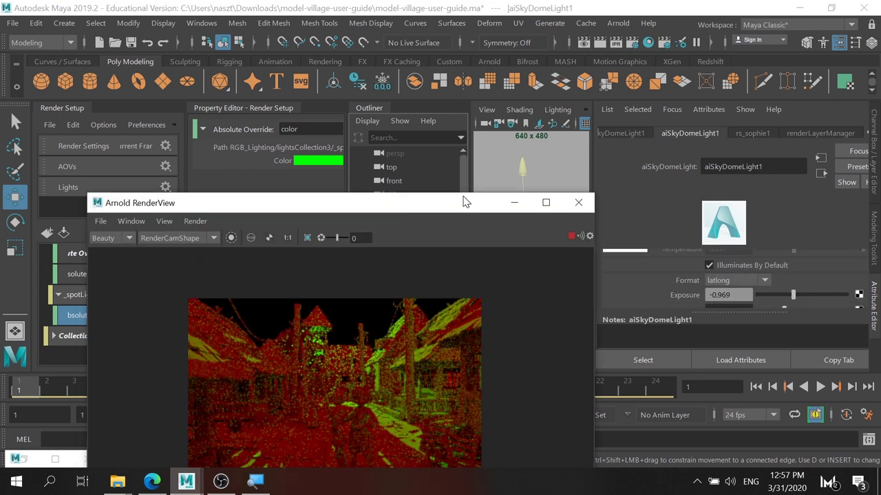
pyautogui.click(776, 295)
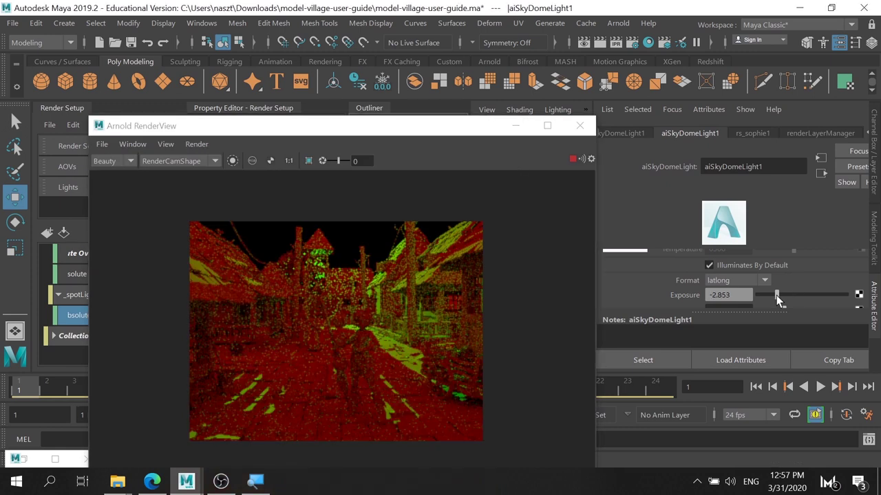
pyautogui.moveTo(777, 296); pyautogui.dragTo(787, 296)
pyautogui.moveTo(407, 134); pyautogui.dragTo(601, 67)
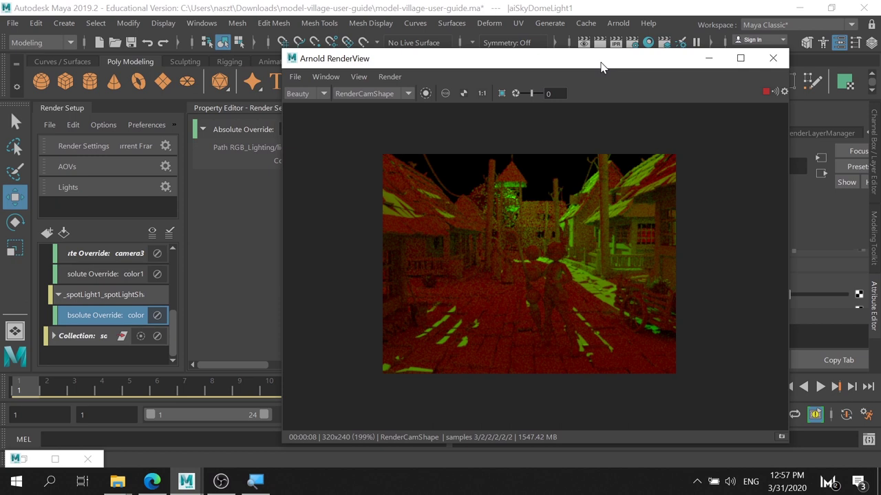
# - Cycle the RenderView display through green, blue, alpha and red channels back to RGB
pyautogui.click(445, 94)
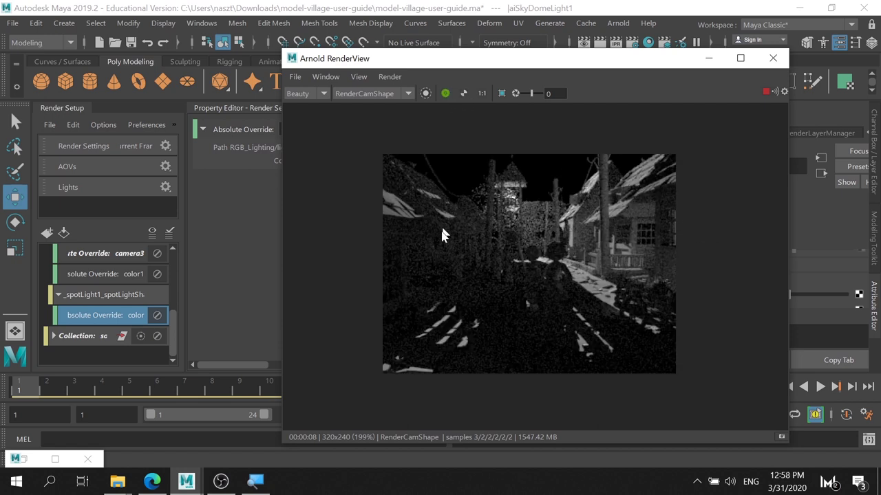
pyautogui.click(446, 93)
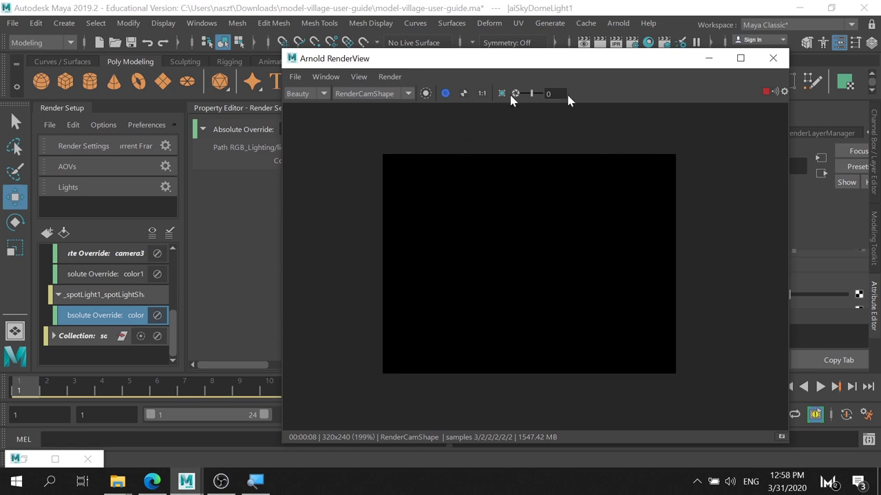
pyautogui.click(445, 94)
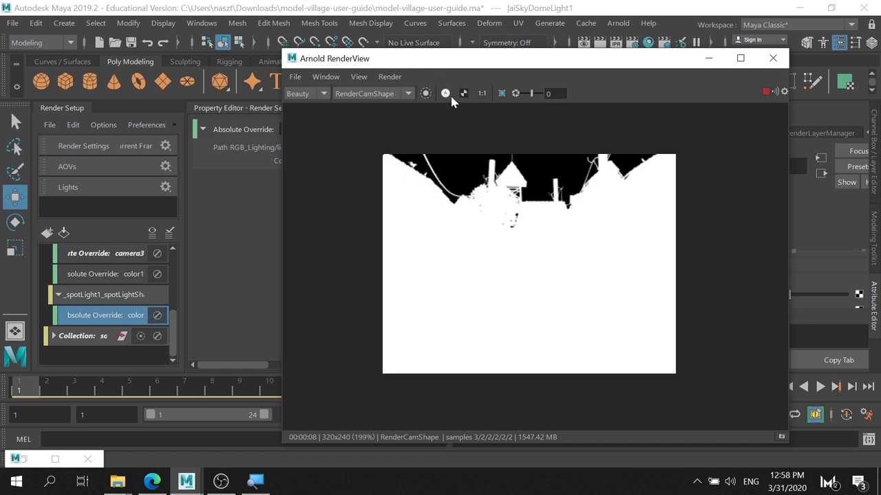
pyautogui.click(450, 95)
pyautogui.click(450, 94)
pyautogui.click(450, 94)
pyautogui.click(450, 94)
pyautogui.click(450, 94)
pyautogui.click(450, 94)
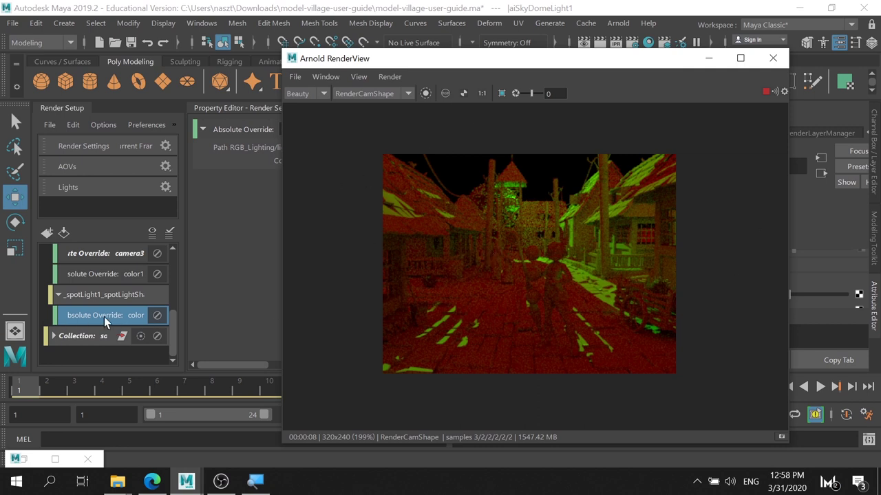
# - Collapse the RGB_Lighting layer in Render Setup and stop the test render
pyautogui.scroll(5, 108, 315)
pyautogui.click(49, 315)
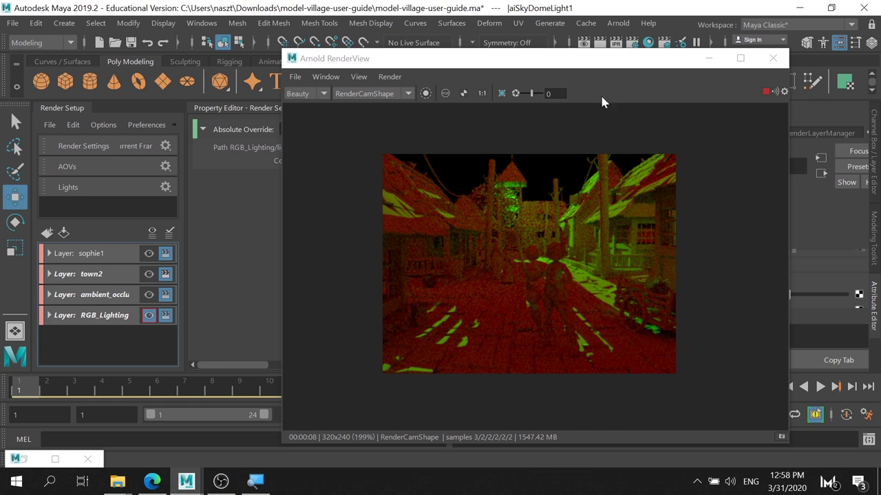
pyautogui.click(766, 91)
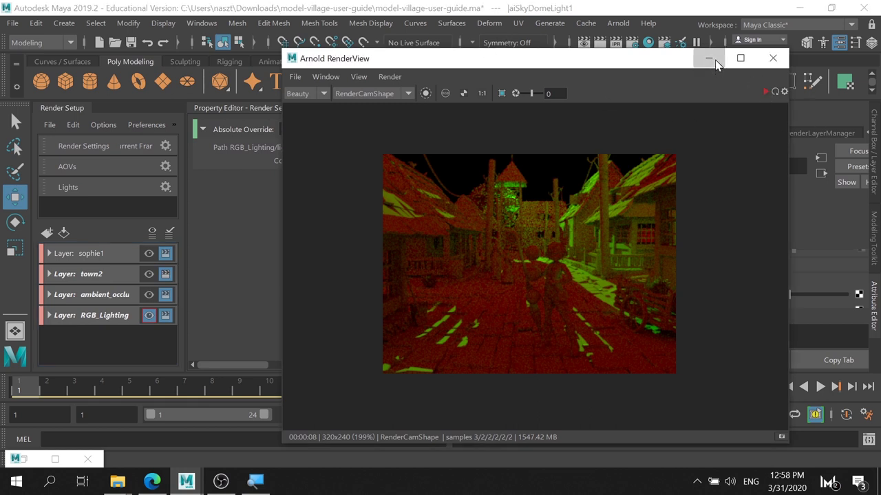
# - Minimize RenderView, tidy the panels and open Render Settings' Common file output section
pyautogui.click(710, 59)
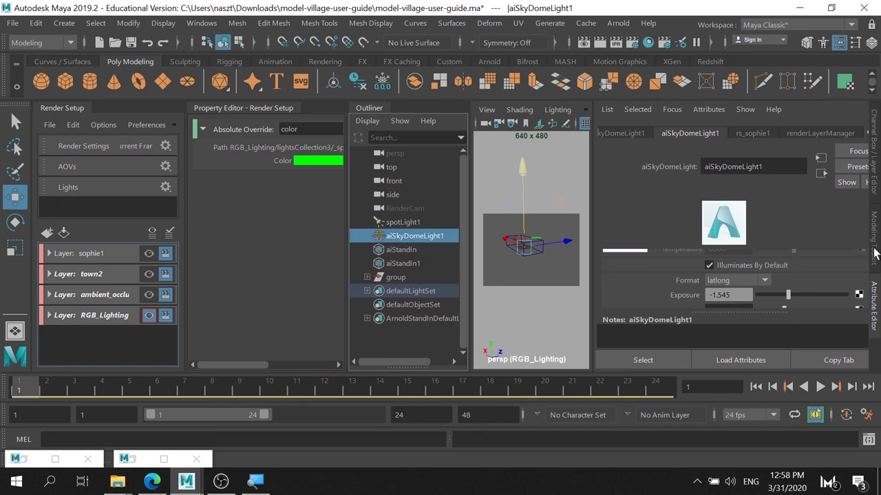
pyautogui.click(874, 313)
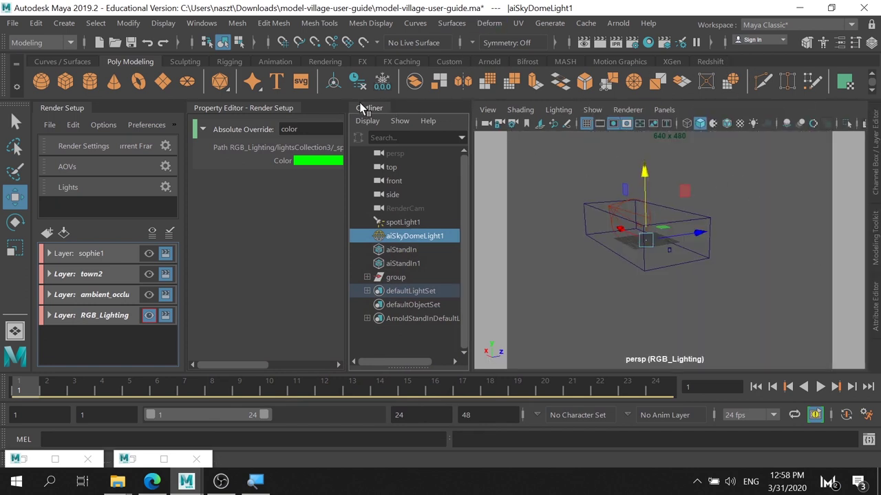
pyautogui.click(358, 104)
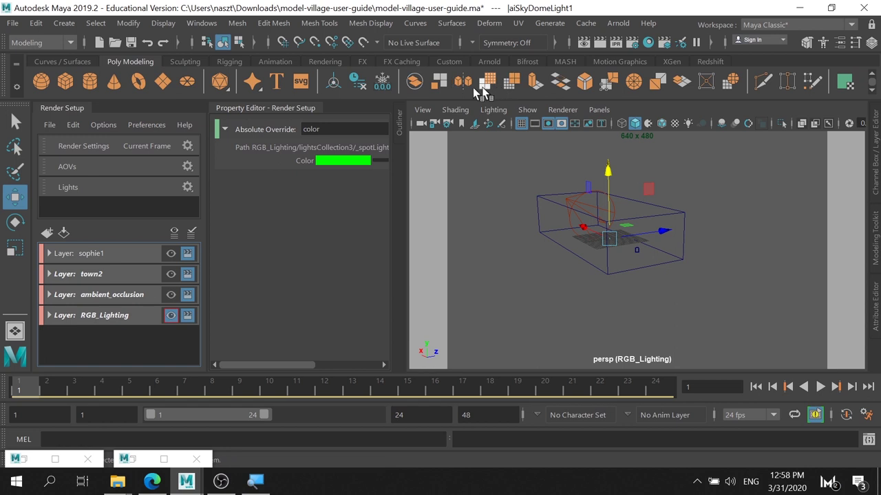
pyautogui.click(632, 43)
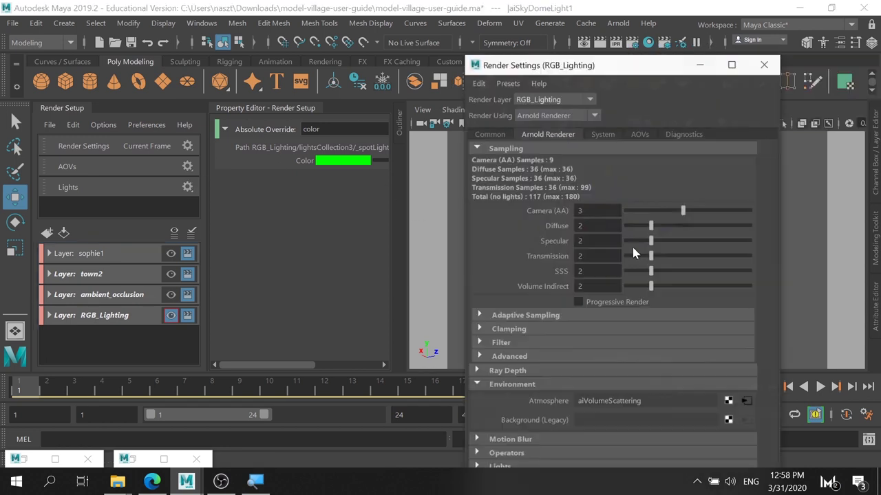
pyautogui.click(490, 134)
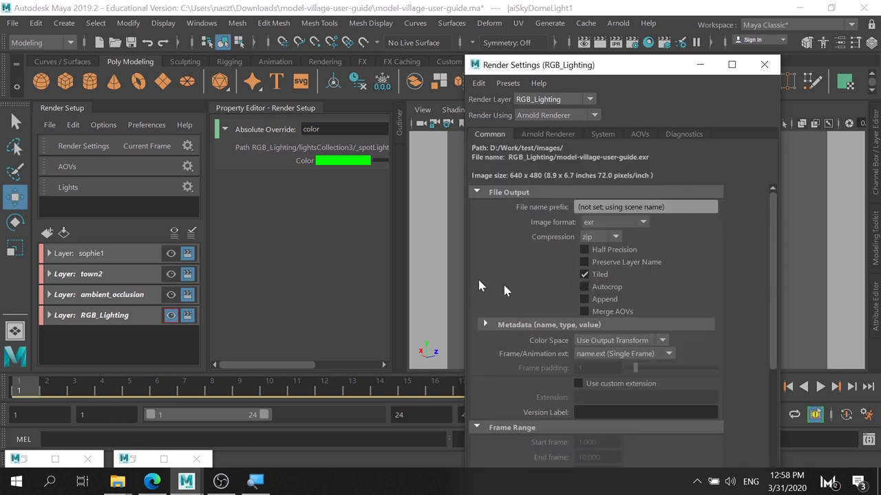
# - Replace the file name prefix with <RenderLayer>/<Scene><RenderLayer>
pyautogui.click(684, 207)
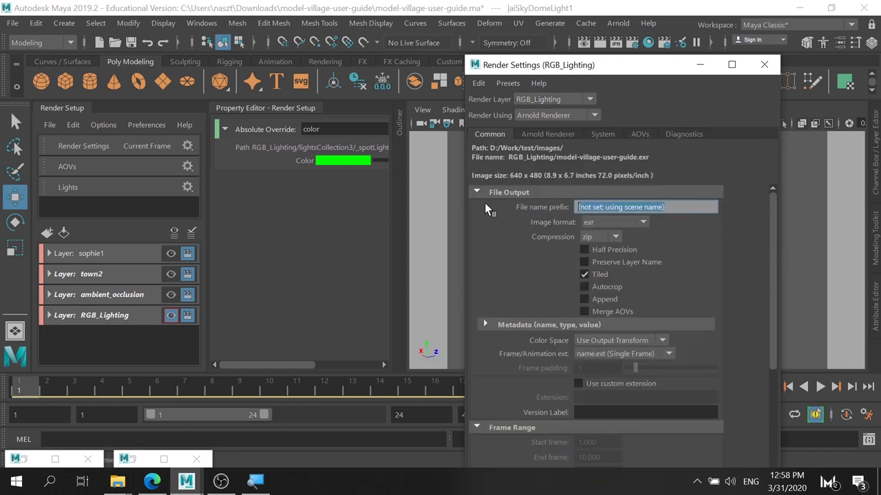
pyautogui.press('BackSpace')
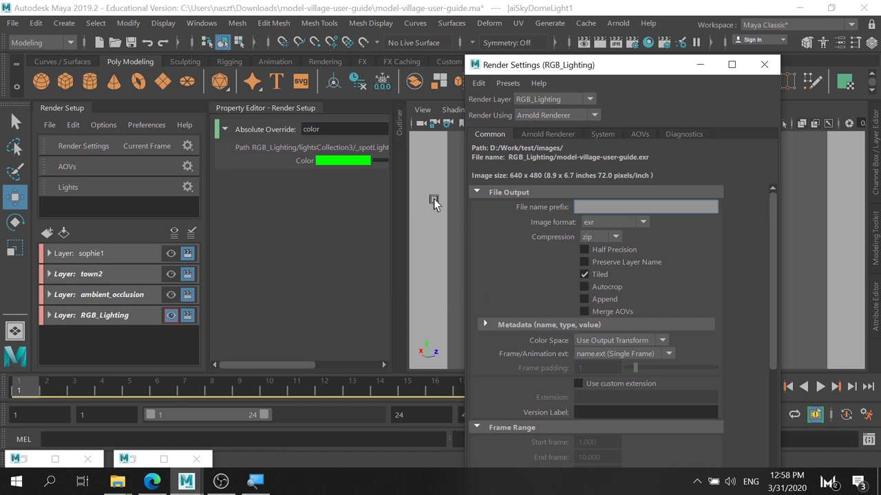
pyautogui.rightClick(637, 207)
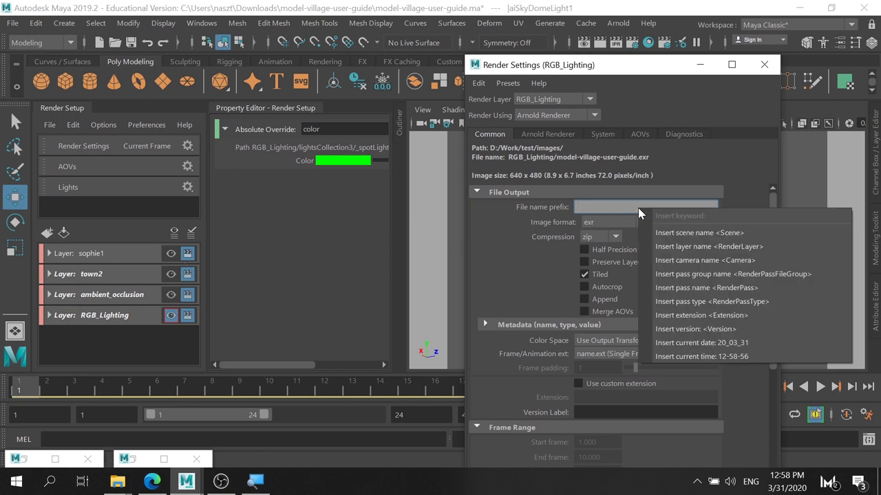
pyautogui.click(775, 248)
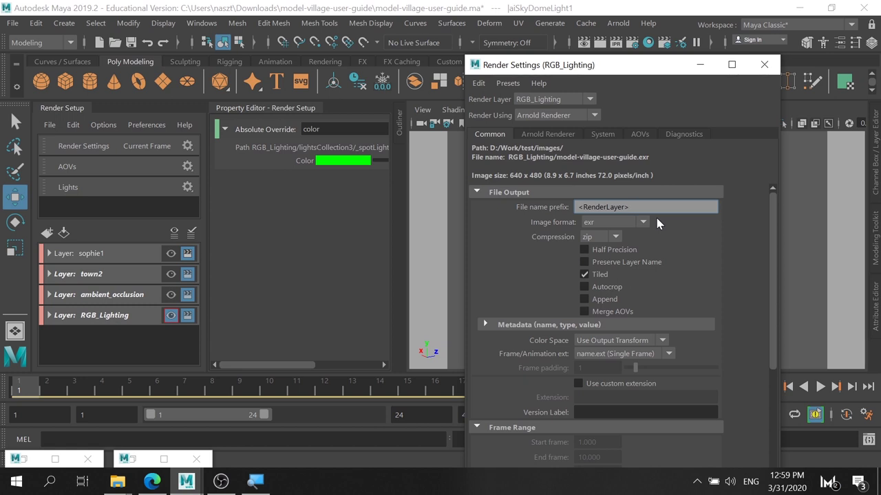
pyautogui.write('/')
pyautogui.press('Return')
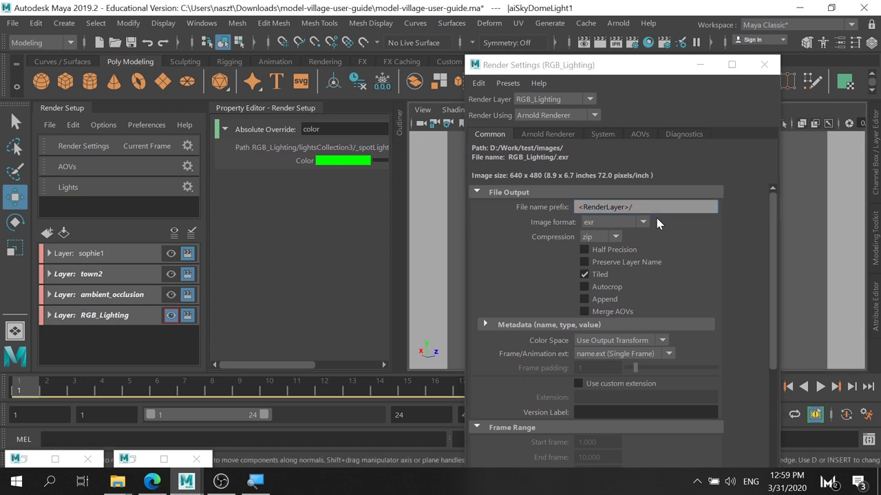
pyautogui.rightClick(662, 209)
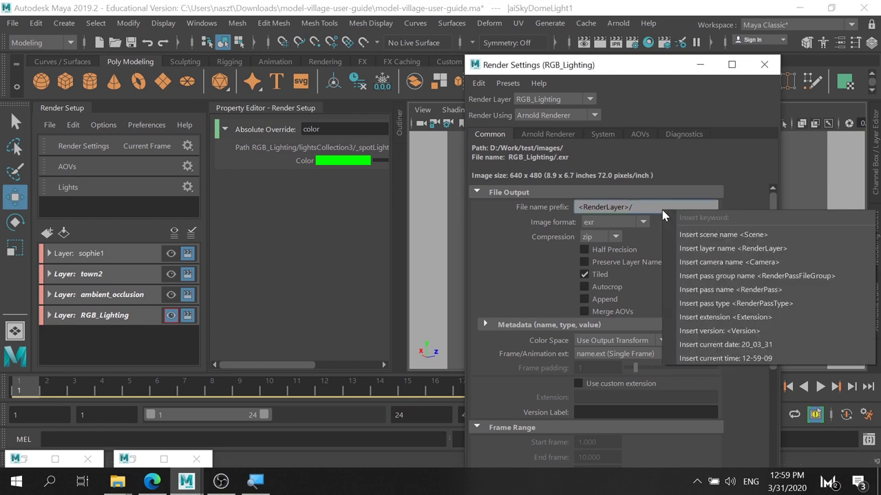
pyautogui.click(791, 235)
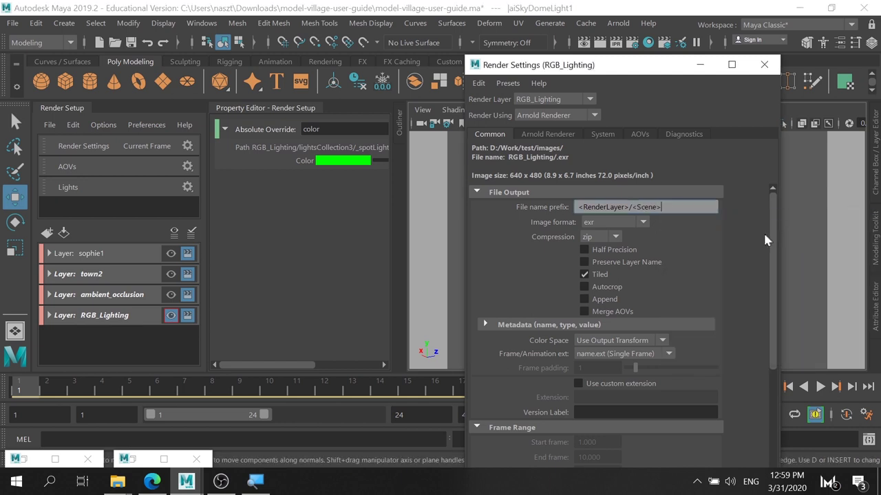
pyautogui.rightClick(670, 203)
pyautogui.click(798, 247)
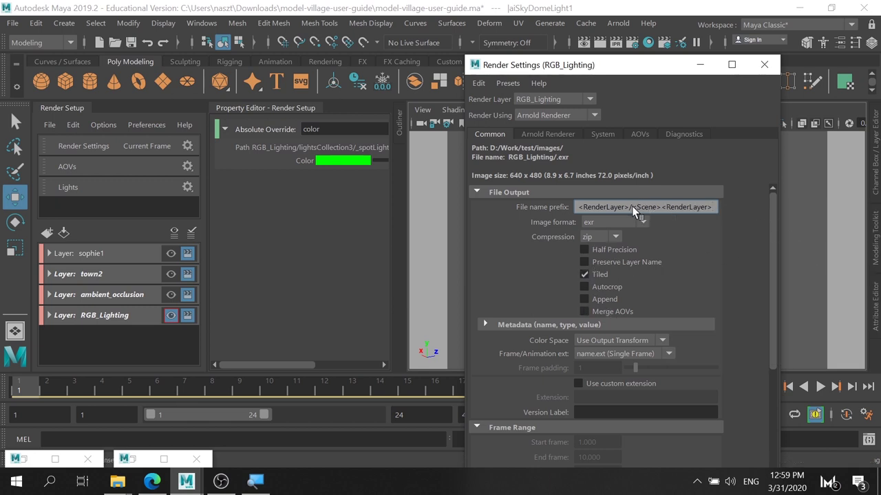
pyautogui.click(616, 413)
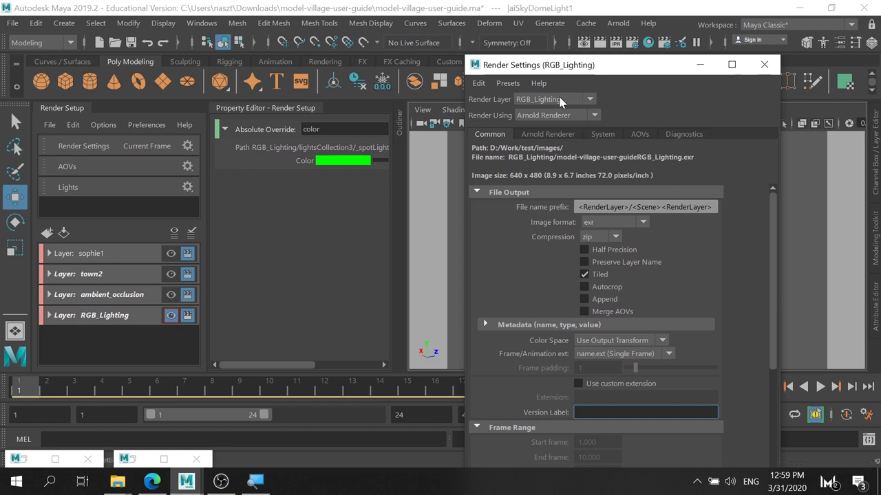
pyautogui.click(561, 100)
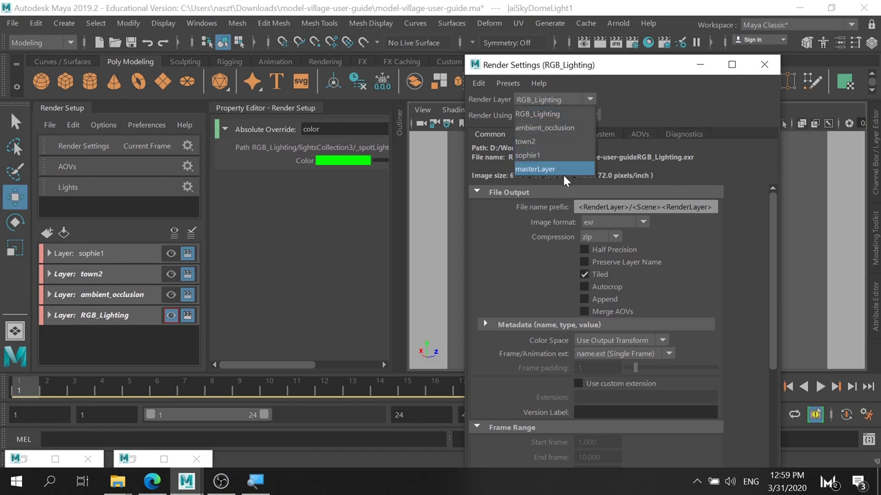